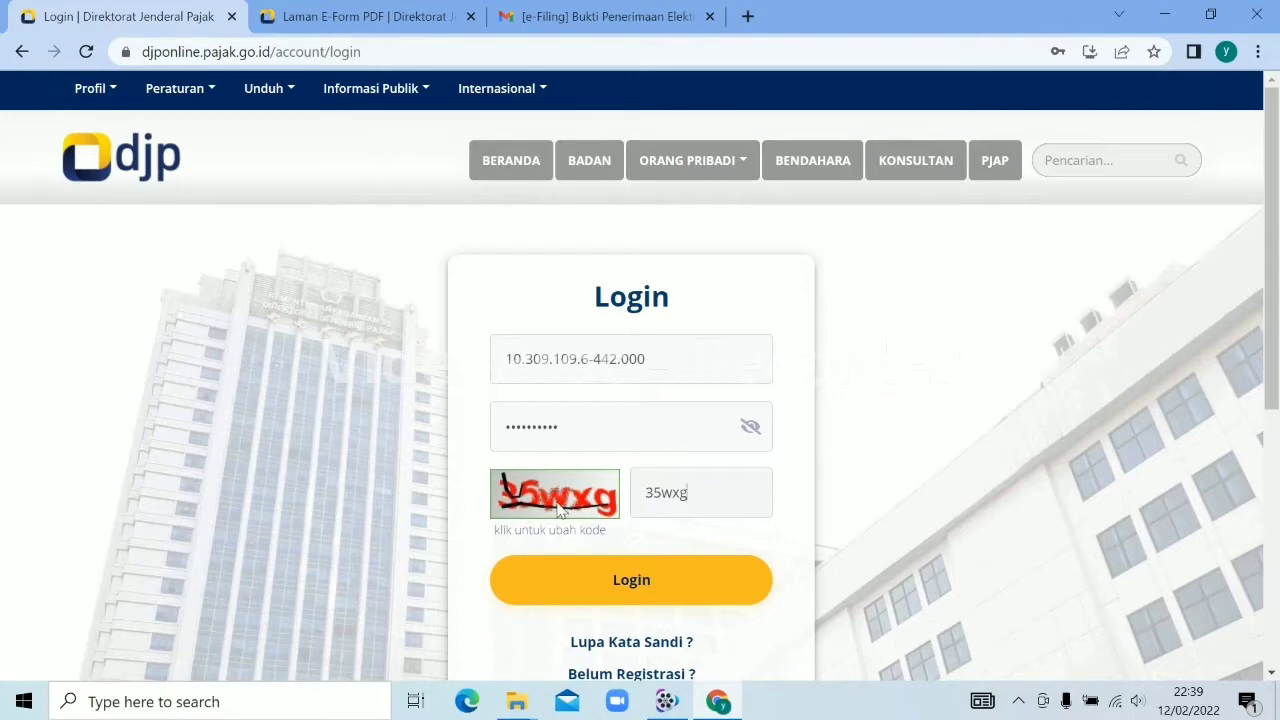
Step: Submit the filled-in DJP Online login and open e-Form PDF from the Lapor section
left_click(590, 582)
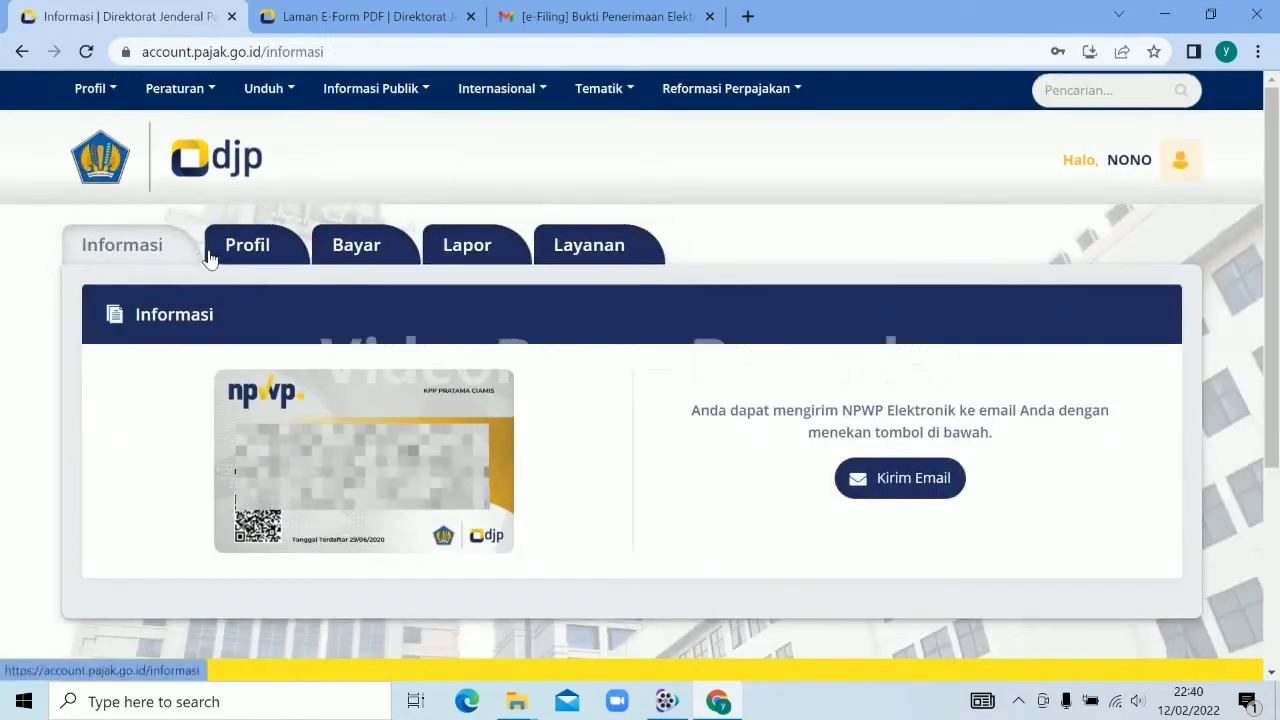
left_click(478, 246)
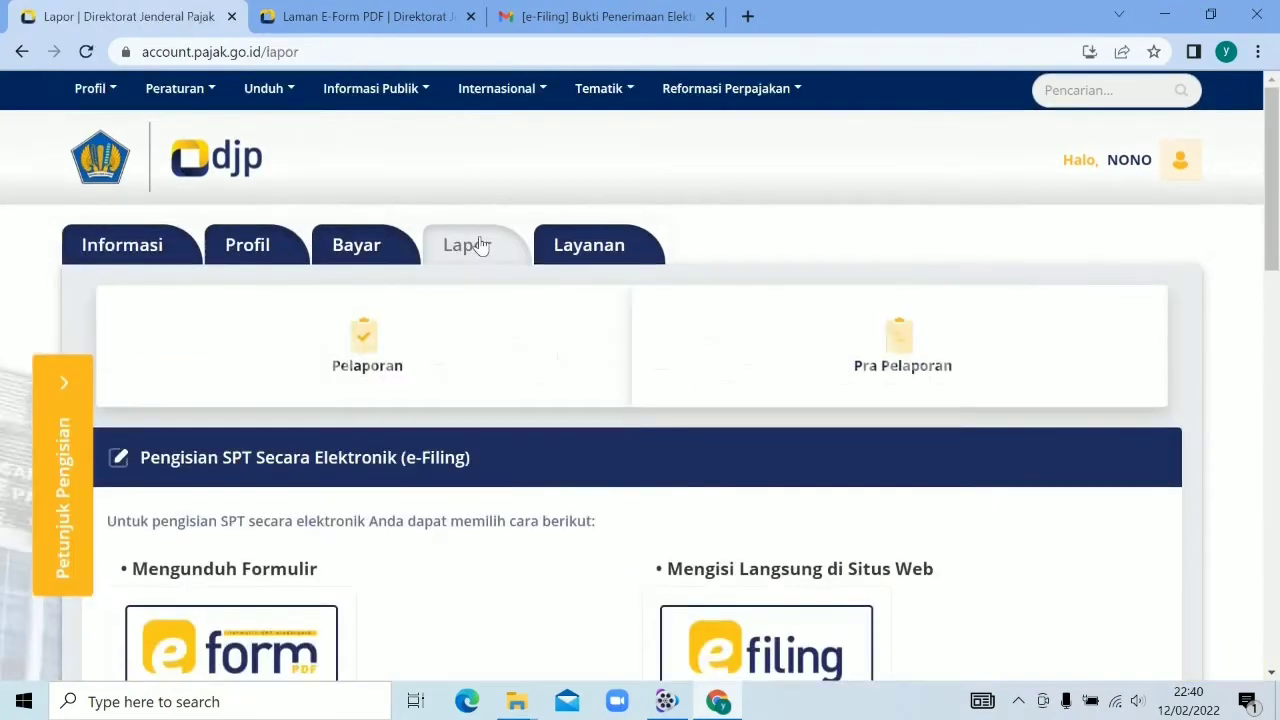
scroll(228, 535, "down", 1)
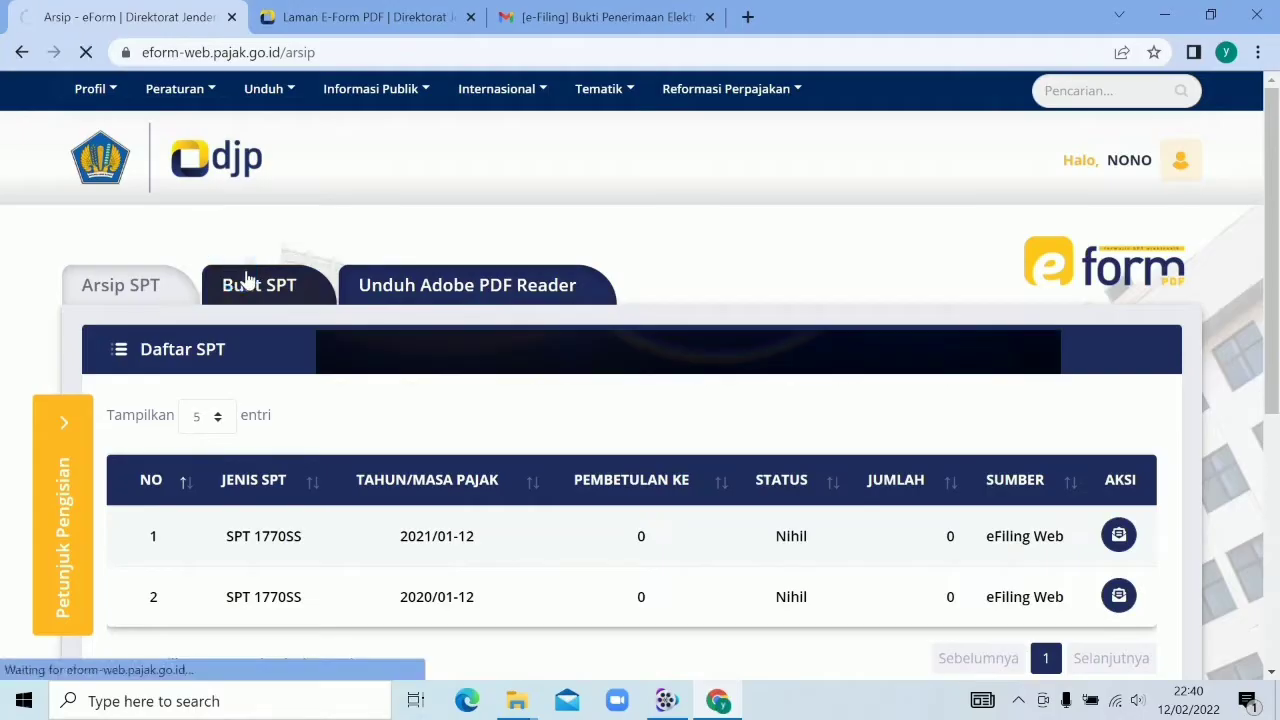
Step: Start a new SPT, answering Ya to running a business or freelance work, and choose the Formulir 1770 e-Form
left_click(248, 280)
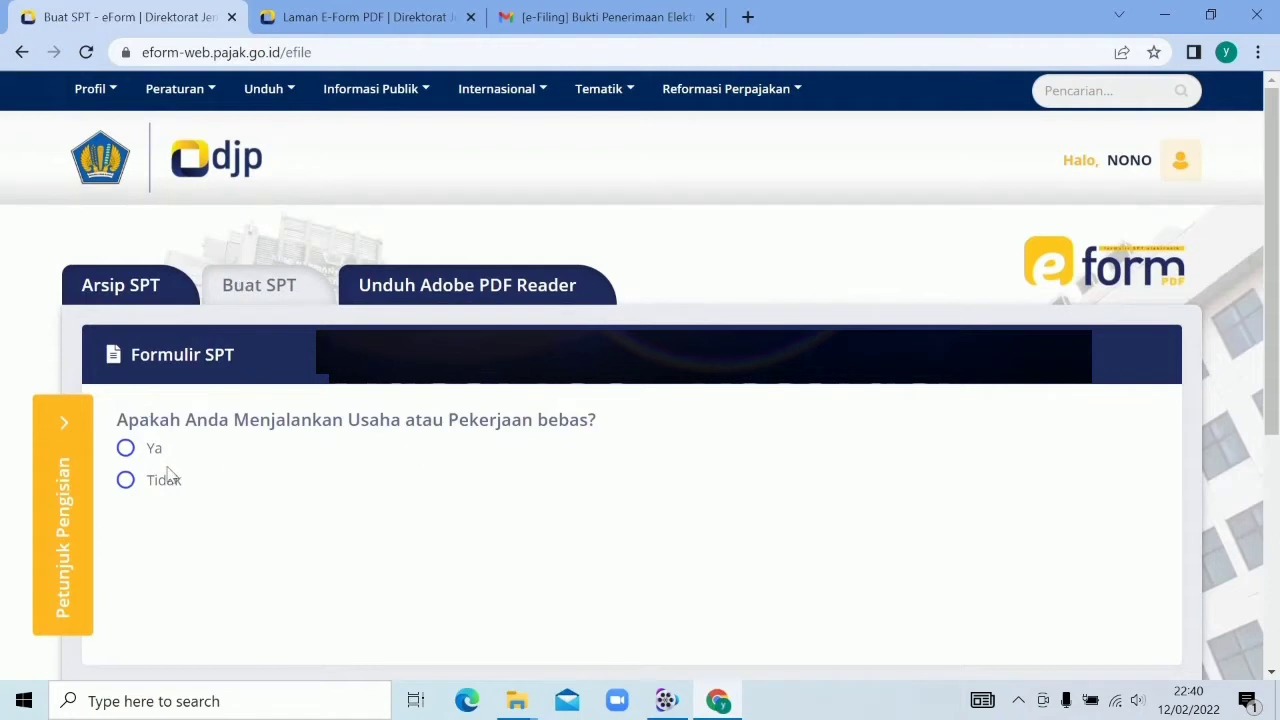
left_click(126, 450)
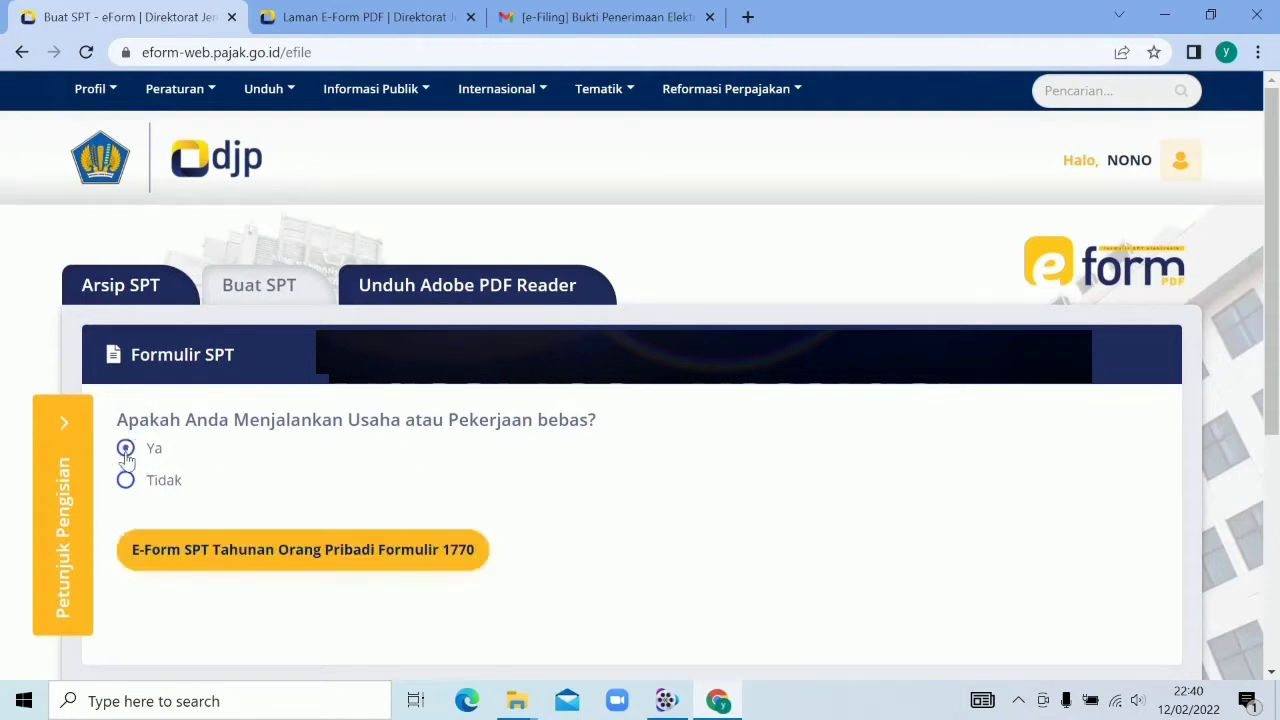
left_click(290, 549)
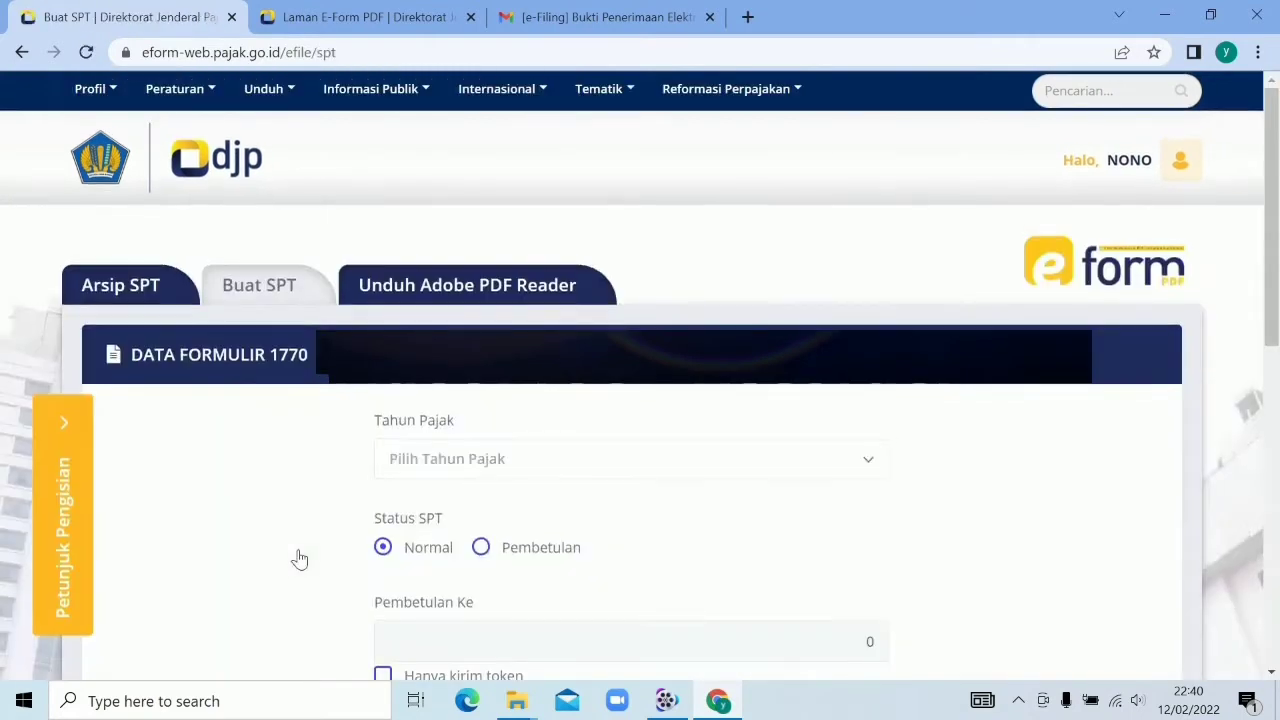
Step: Request the 1770 form for tax year 2021 with status Normal and the token sent by email, closing the success message
left_click(544, 432)
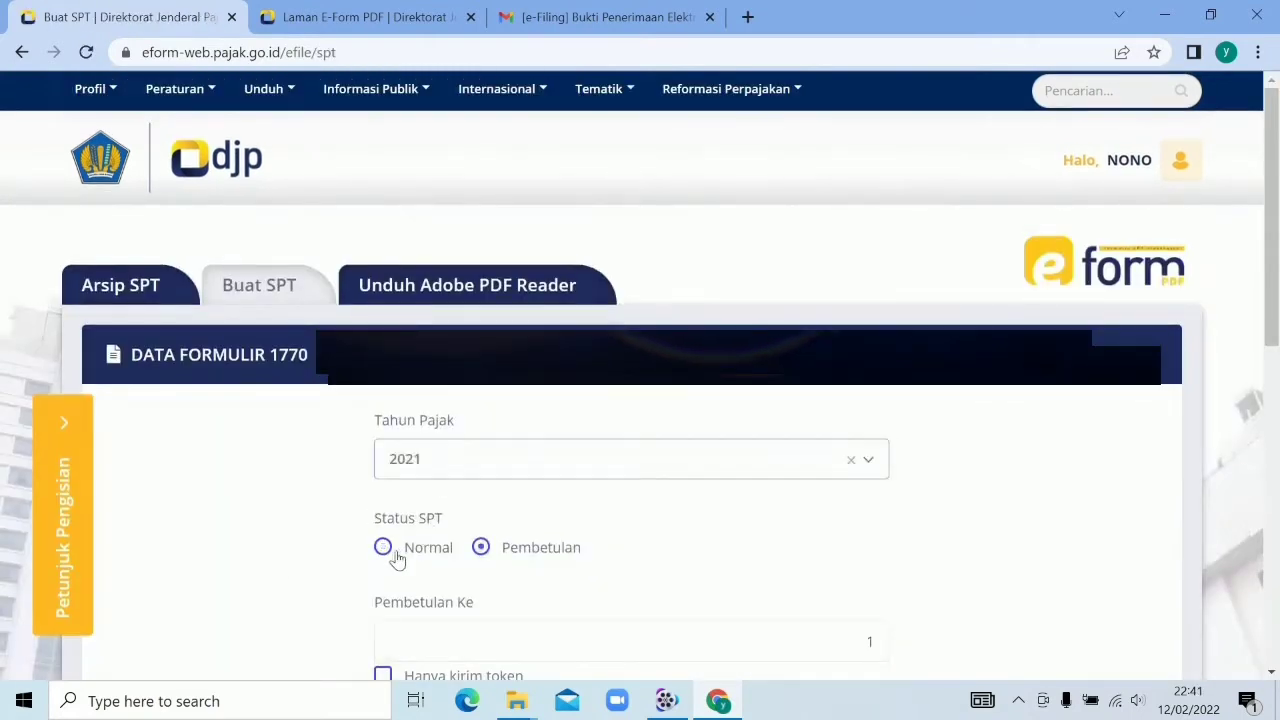
left_click(387, 550)
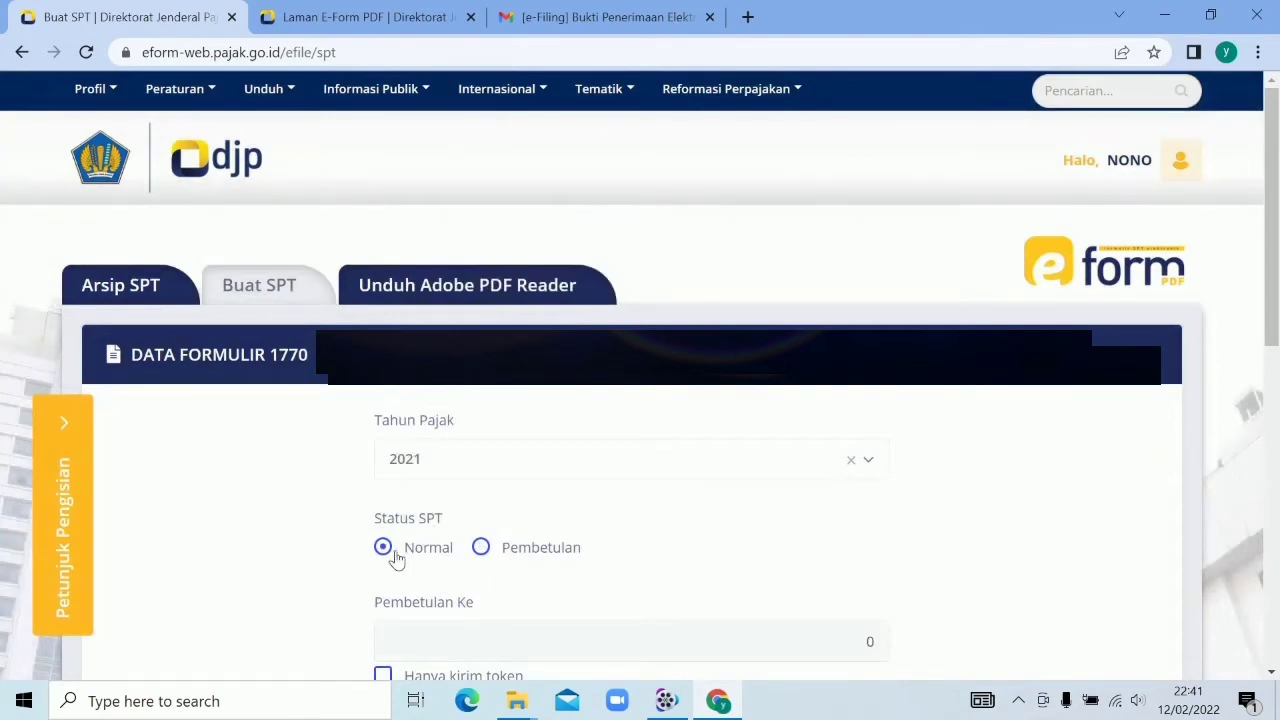
left_click(481, 547)
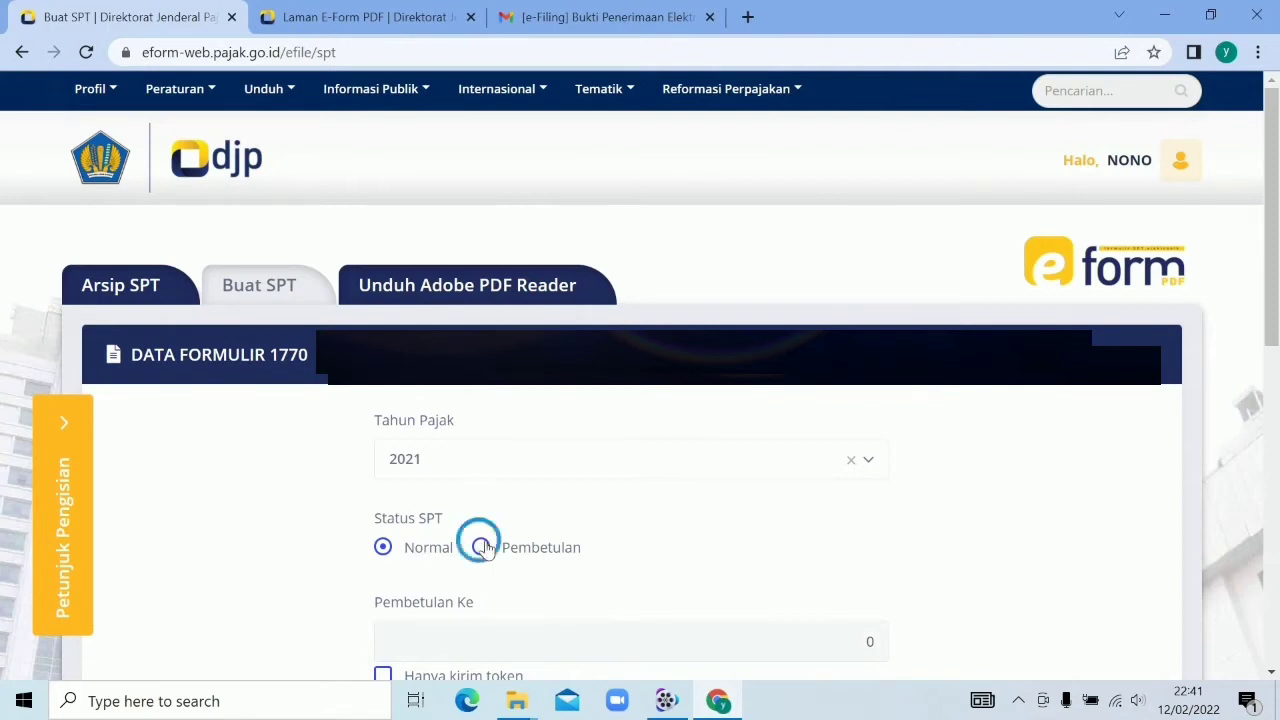
left_click(384, 547)
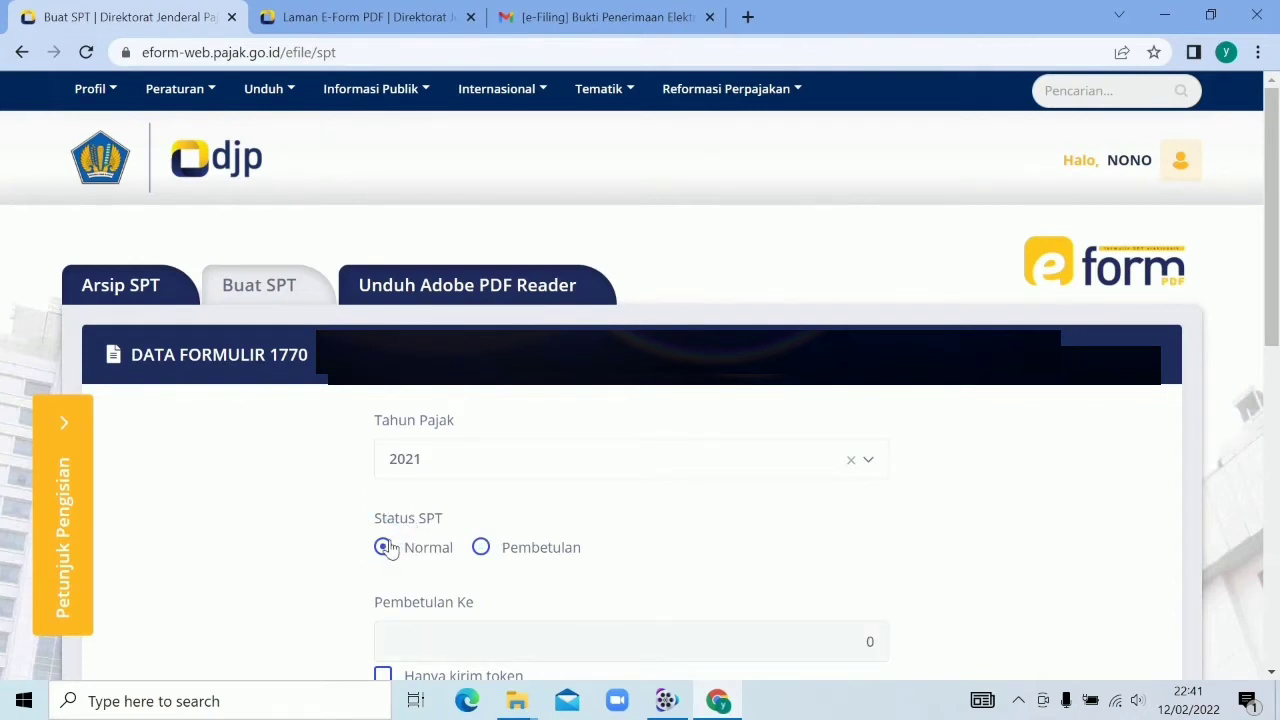
left_click_drag(1263, 300, 1266, 429)
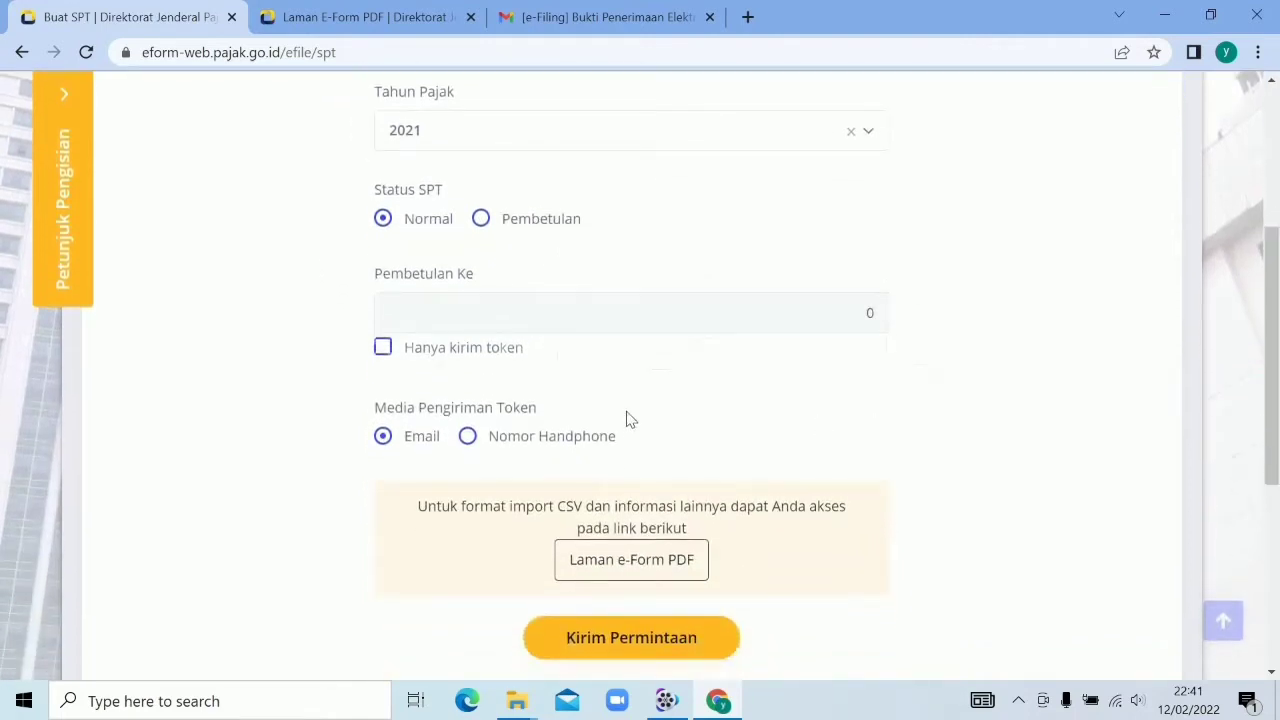
left_click(592, 632)
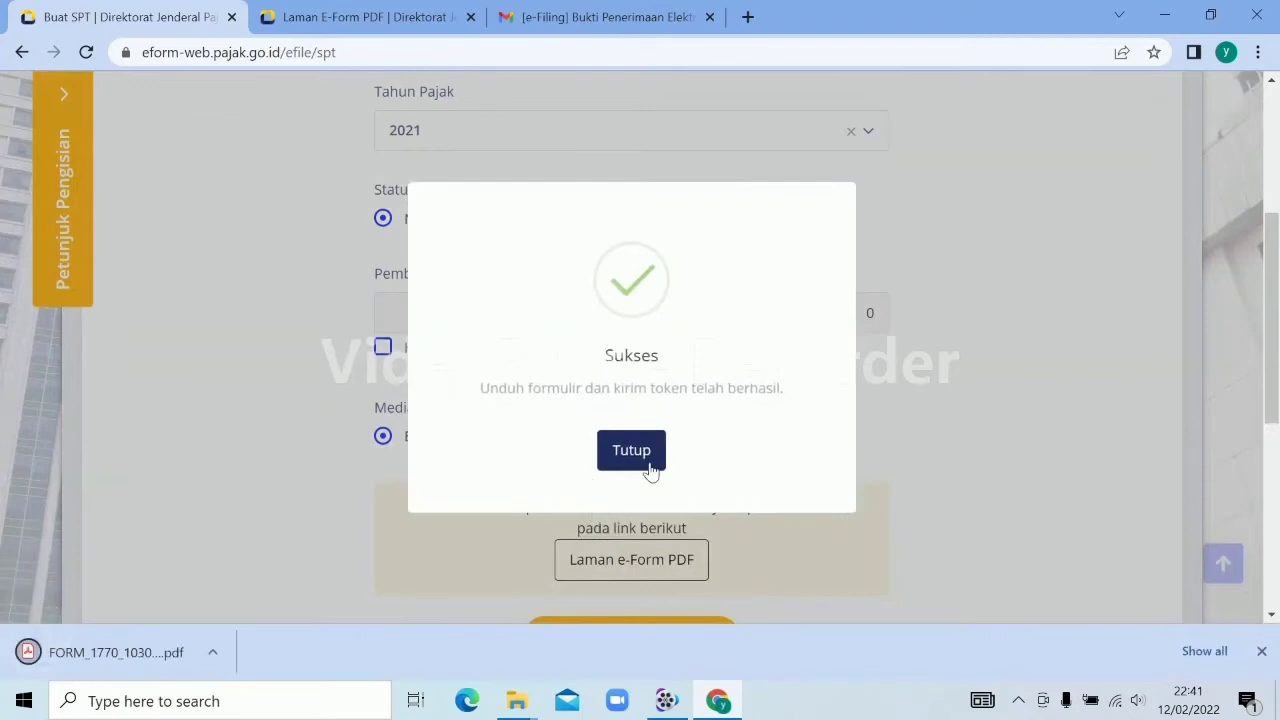
left_click(648, 465)
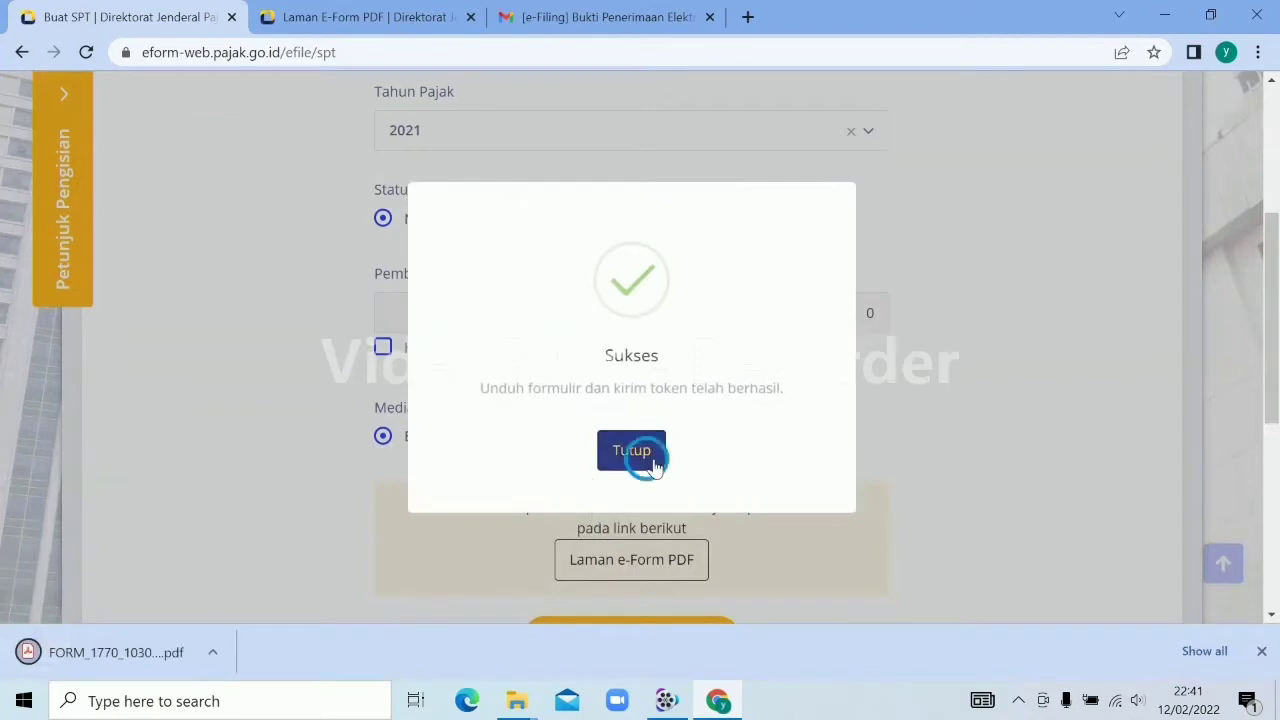
Step: Show the downloaded form in its folder and open the 2021 Form 1770 PDF with Adobe Acrobat Reader DC
left_click(214, 655)
left_click(297, 584)
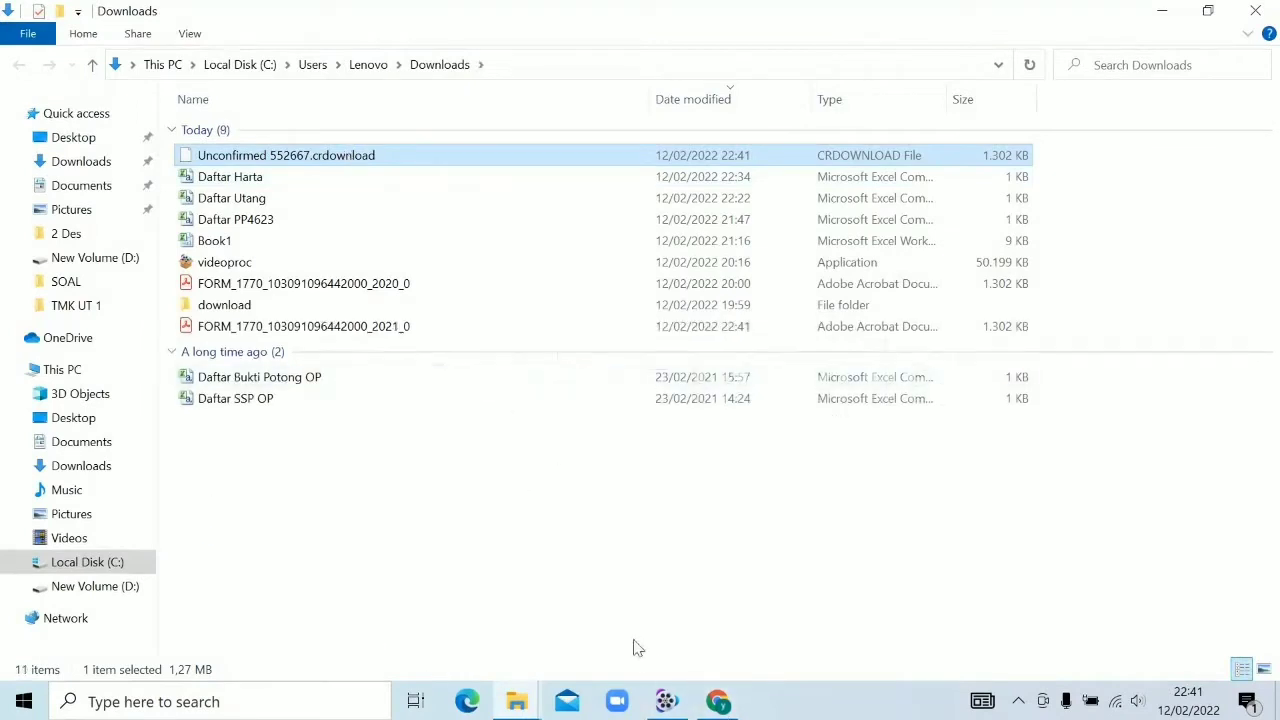
left_click(404, 330)
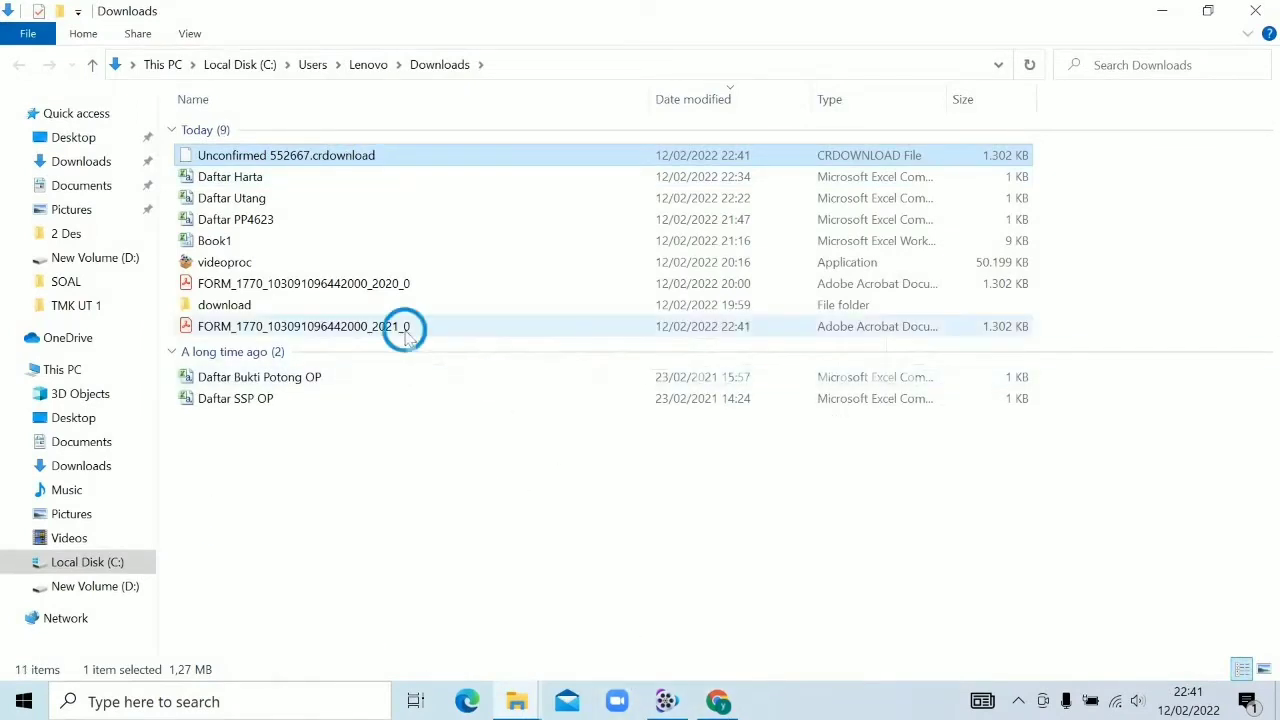
right_click(404, 330)
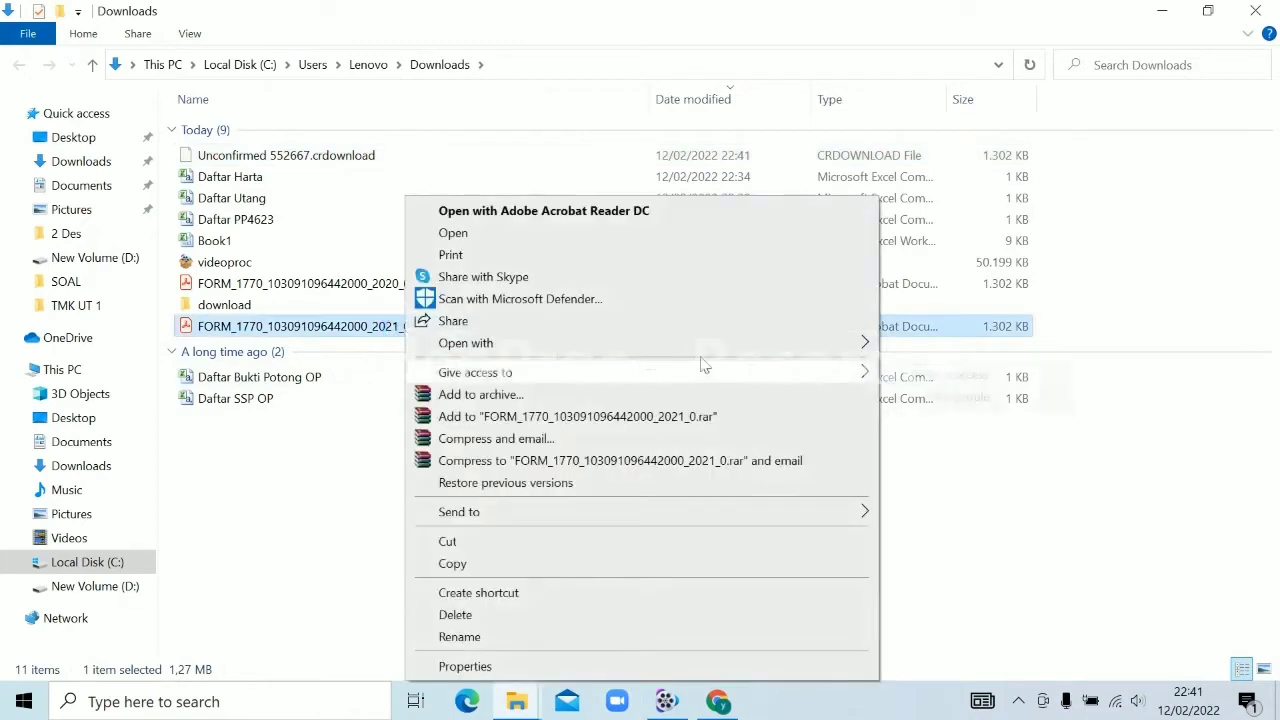
mouse_move(868, 342)
left_click(918, 347)
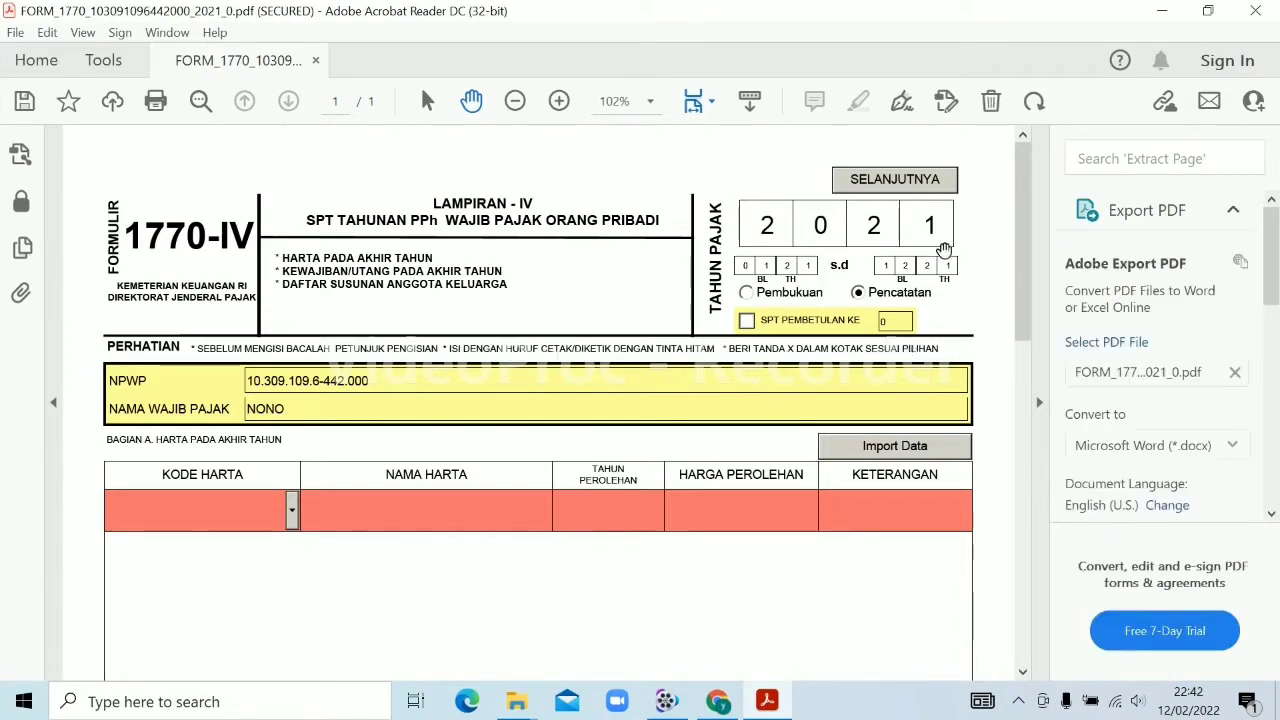
Step: Switch the form's accounting method to Pembukuan and back to Pencatatan
left_click(748, 296)
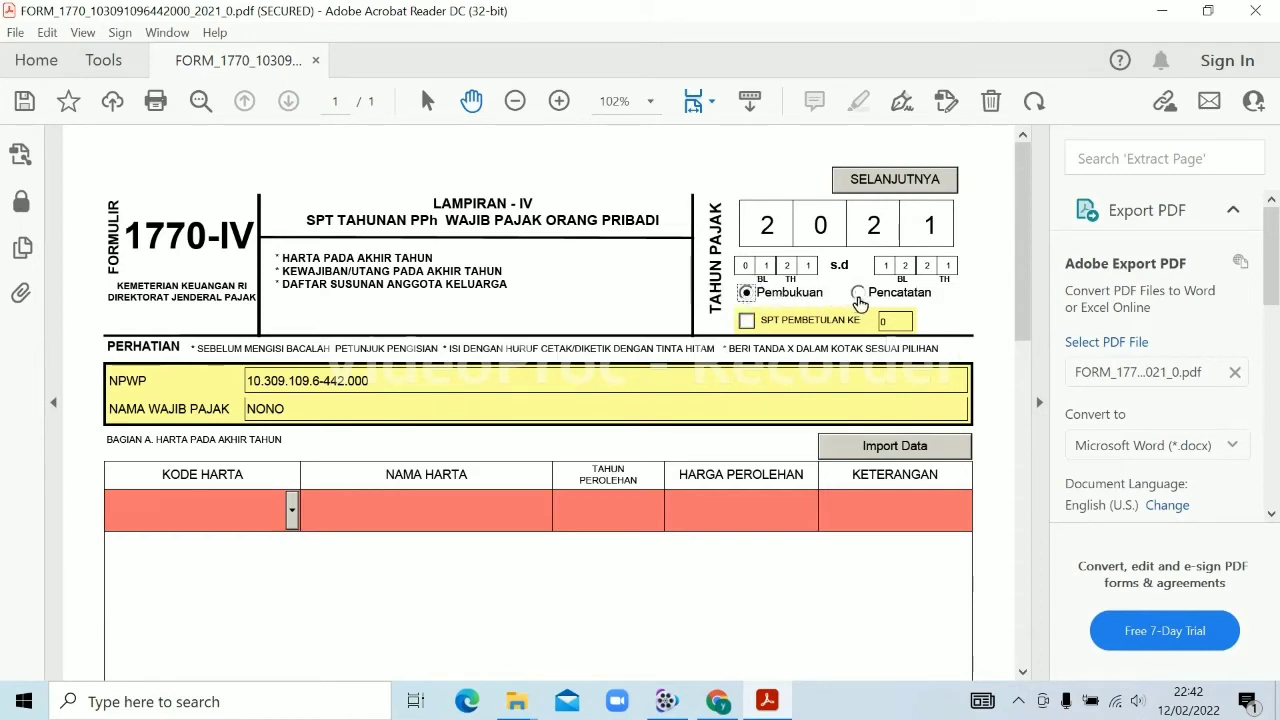
left_click(858, 294)
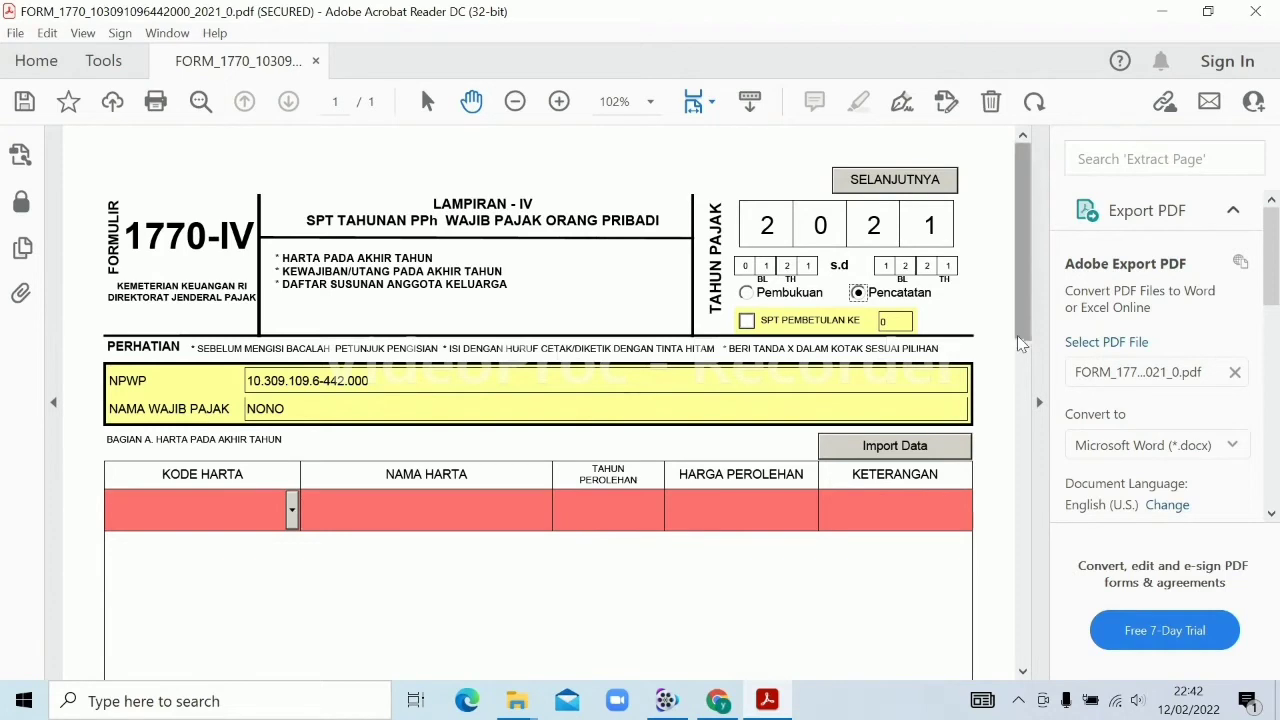
Step: Fill the first asset row in Bagian A with 011 - Uang Tunai, KAS, year 2021, price 1.000.000 and remark "-"
left_click_drag(1017, 315, 1020, 334)
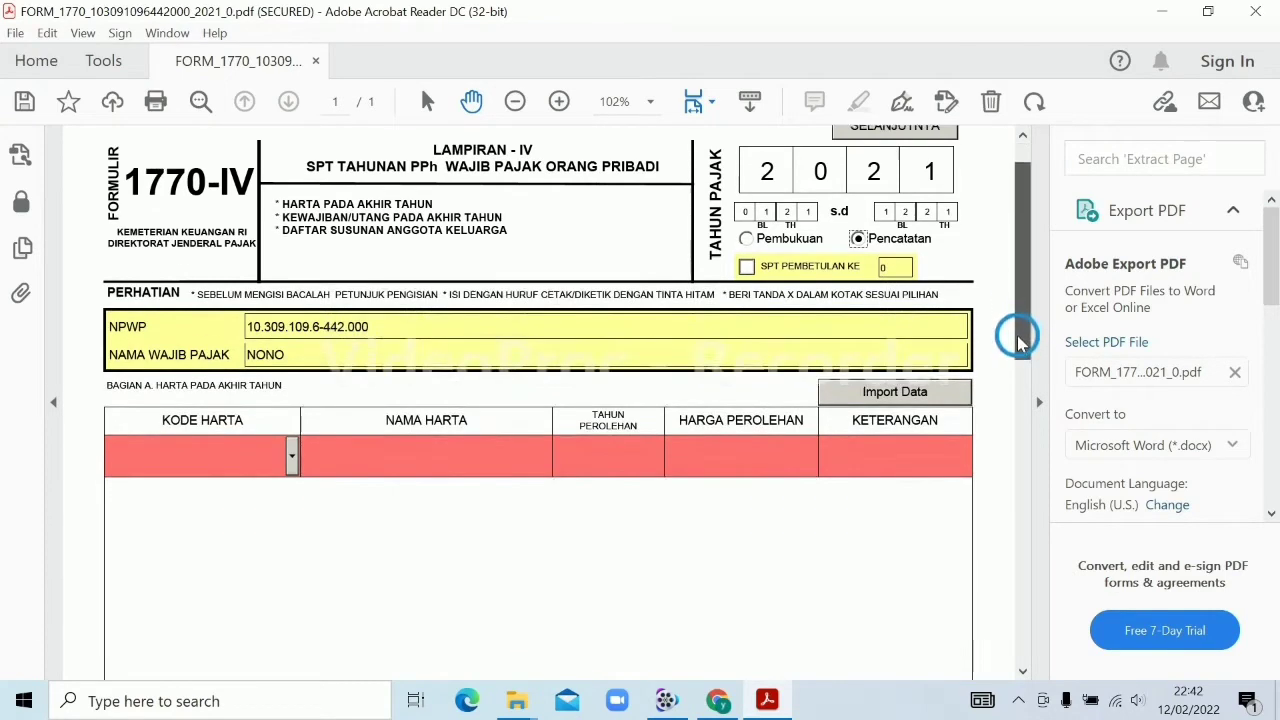
left_click(260, 453)
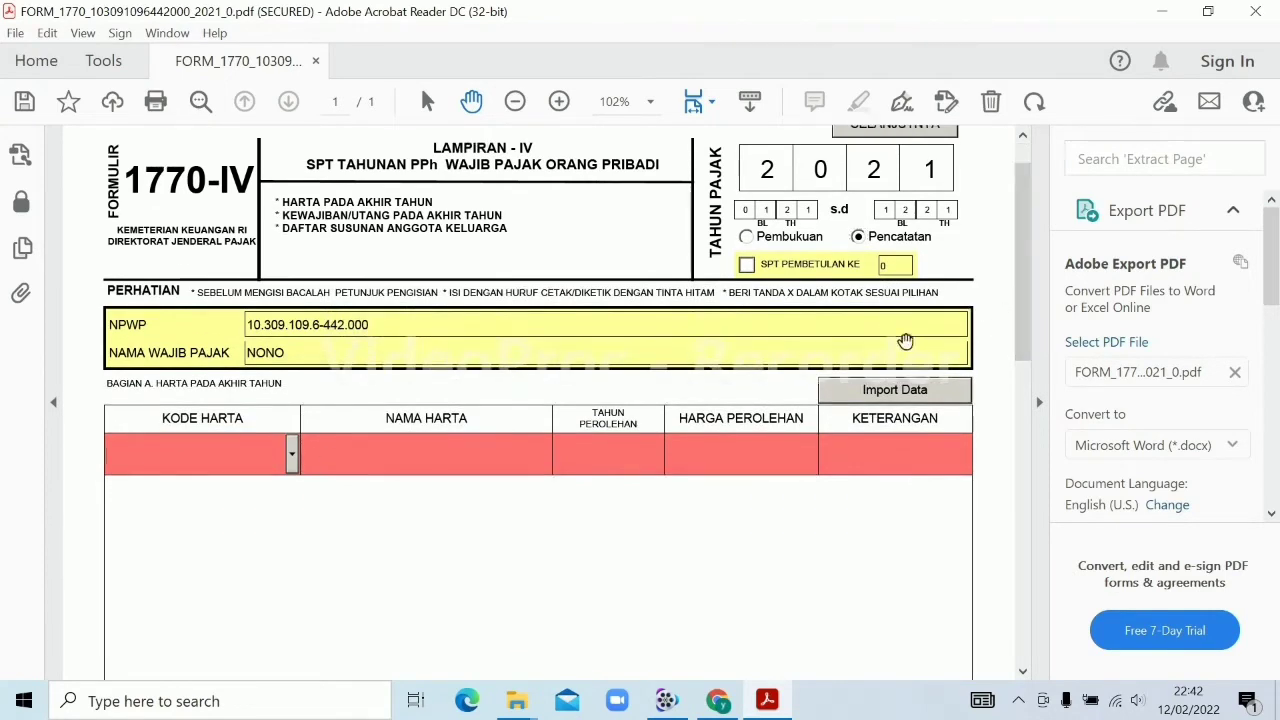
left_click(292, 455)
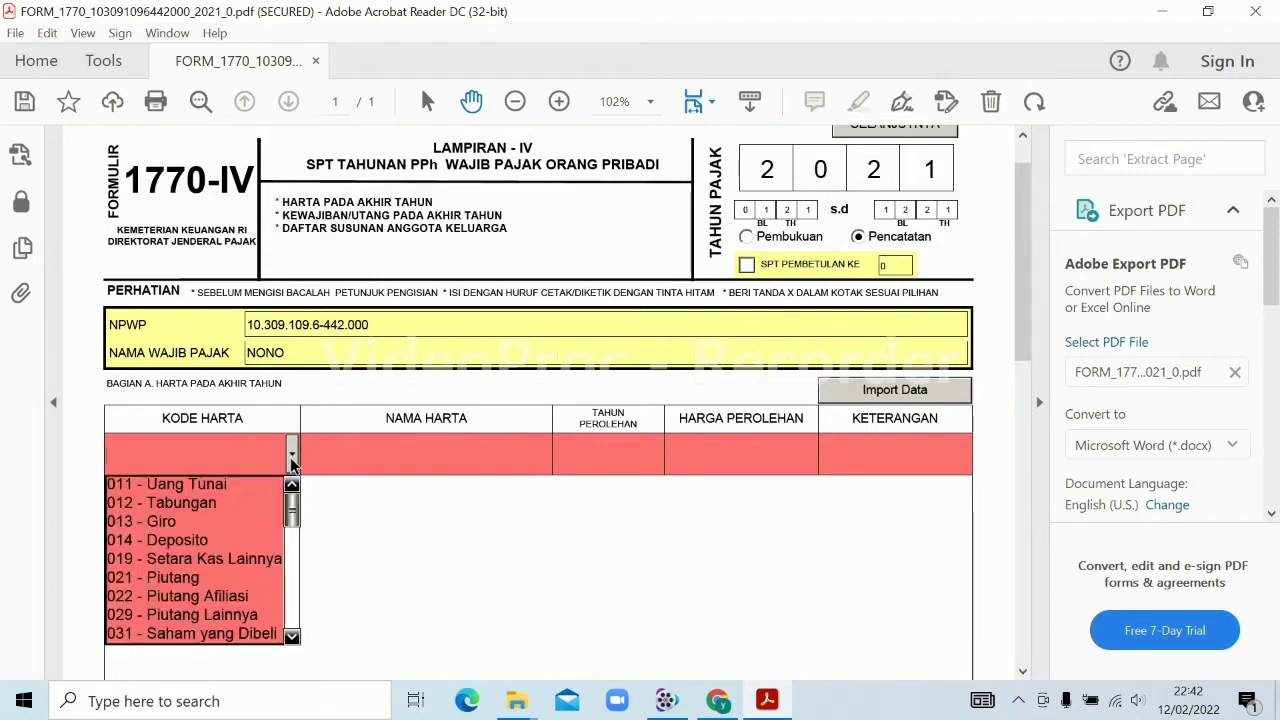
left_click(230, 486)
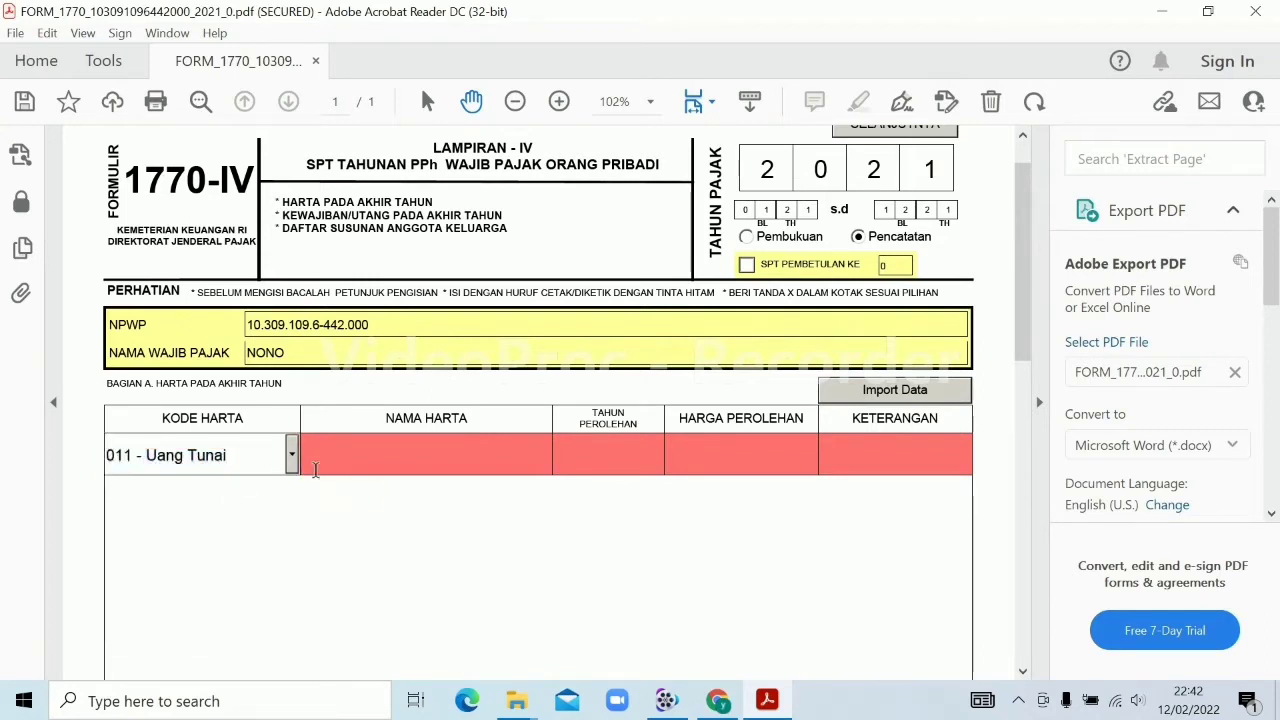
left_click(337, 469)
key("Tab")
type("202")
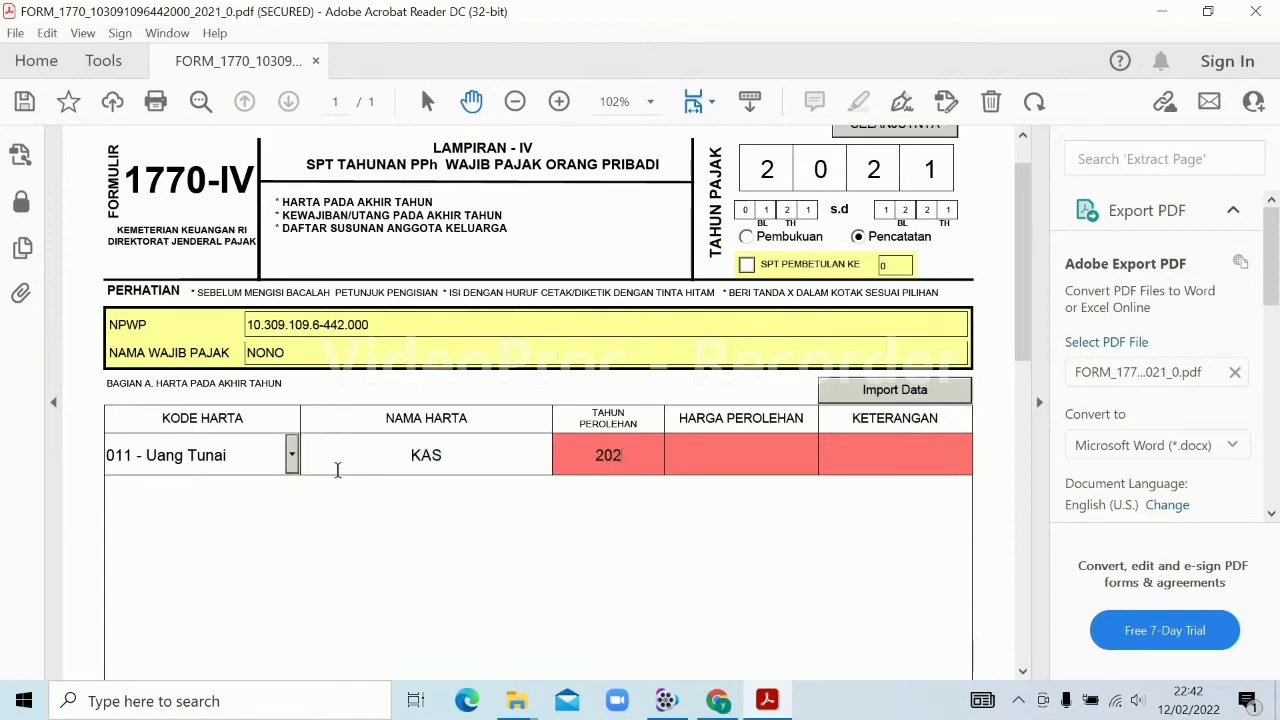
type("1")
key("Tab")
type("1.000.000")
key("Tab")
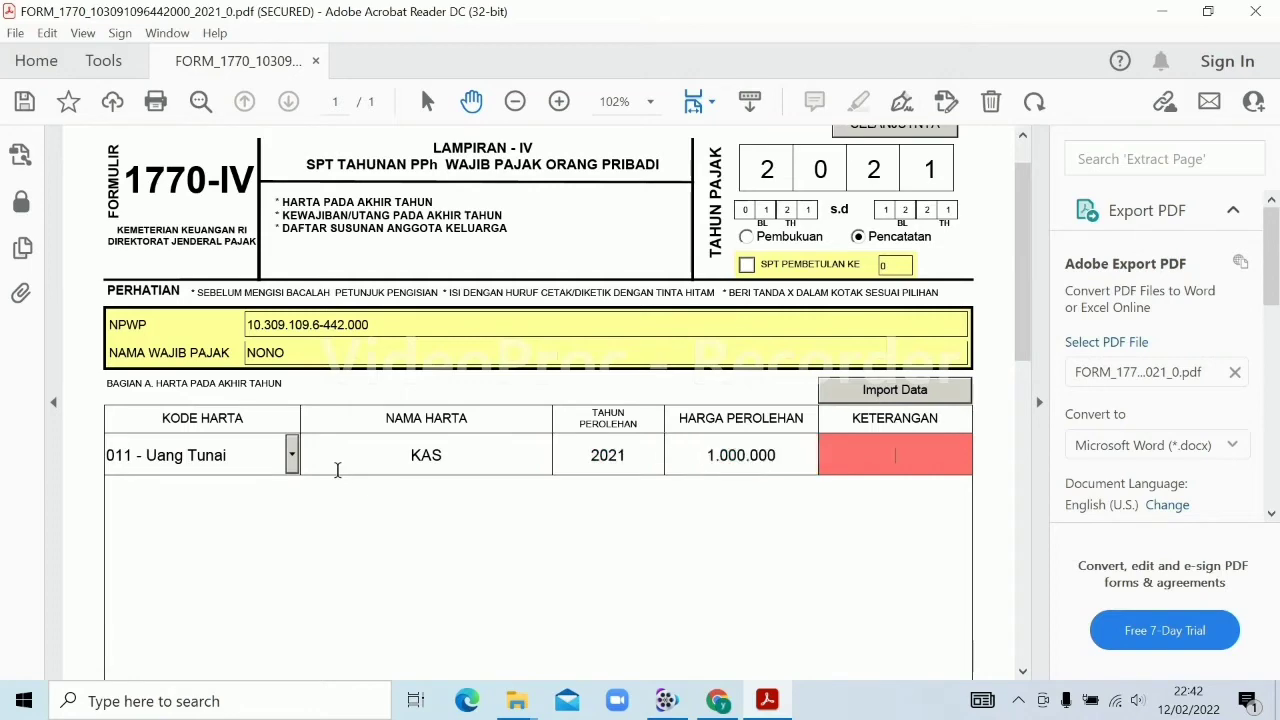
key("Tab")
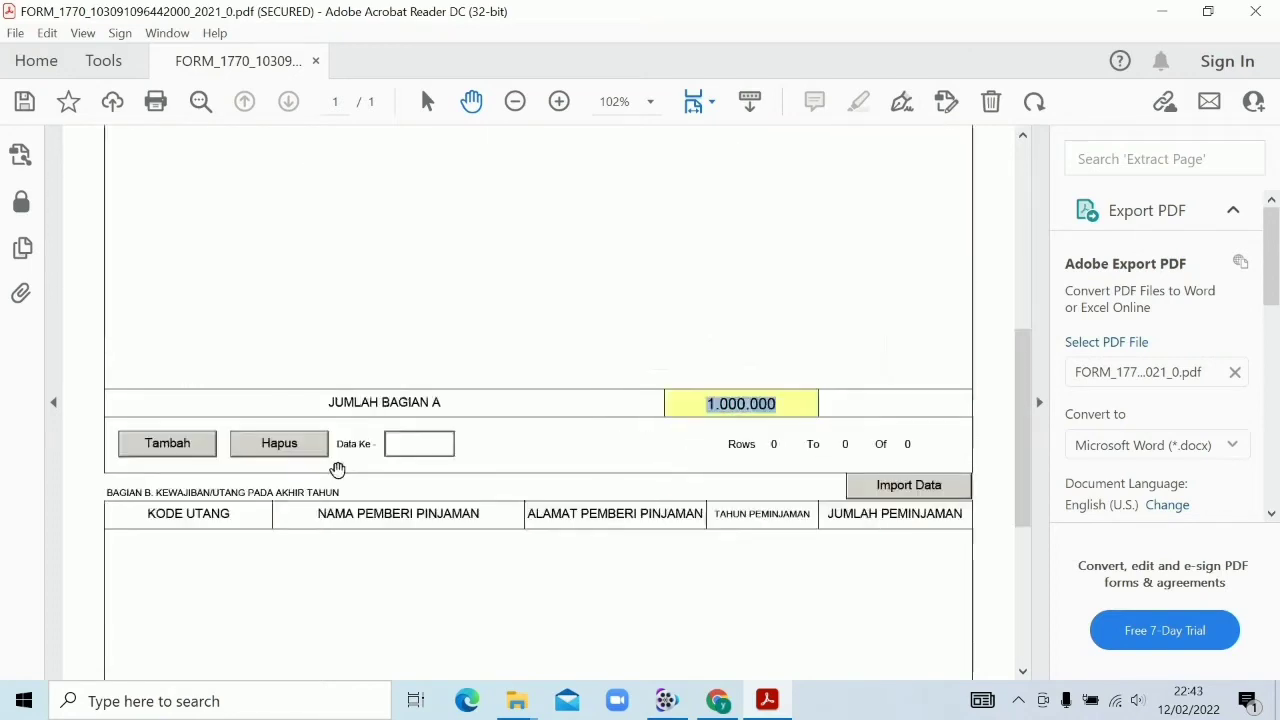
Step: Add a second asset row to Bagian A and delete row 2 again
left_click_drag(1006, 434, 981, 420)
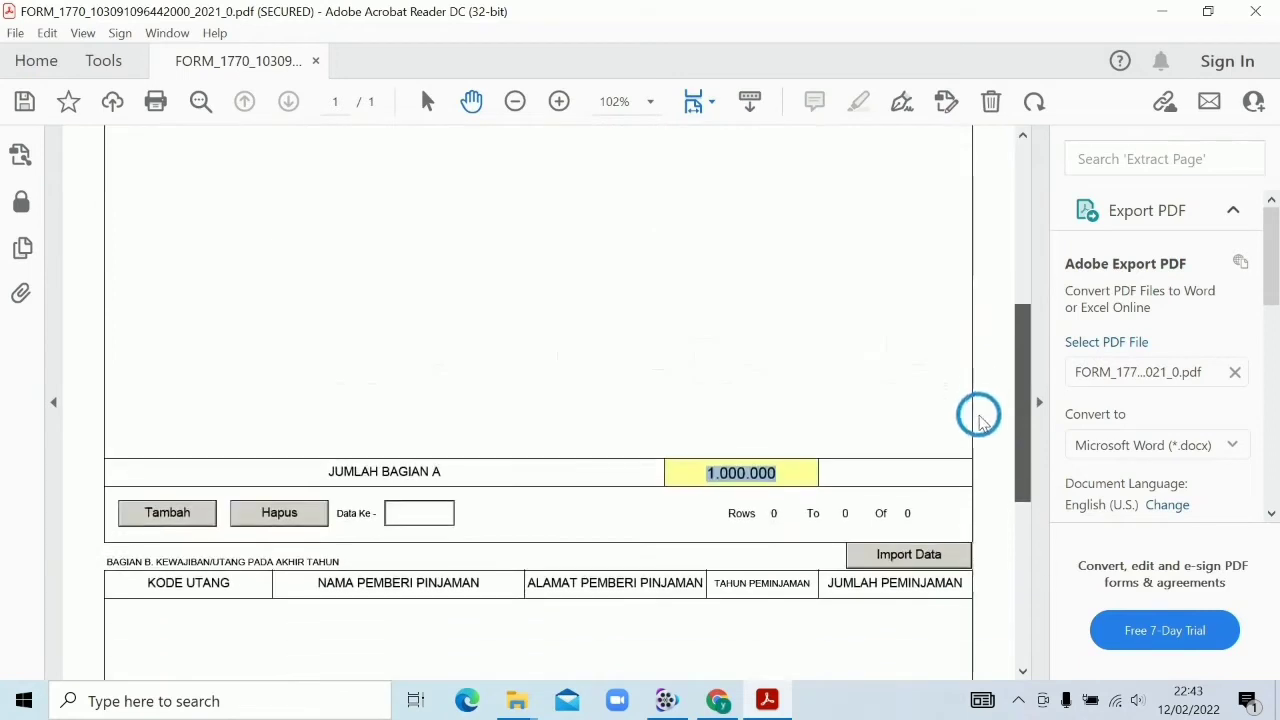
left_click(184, 516)
left_click_drag(1020, 342, 1000, 262)
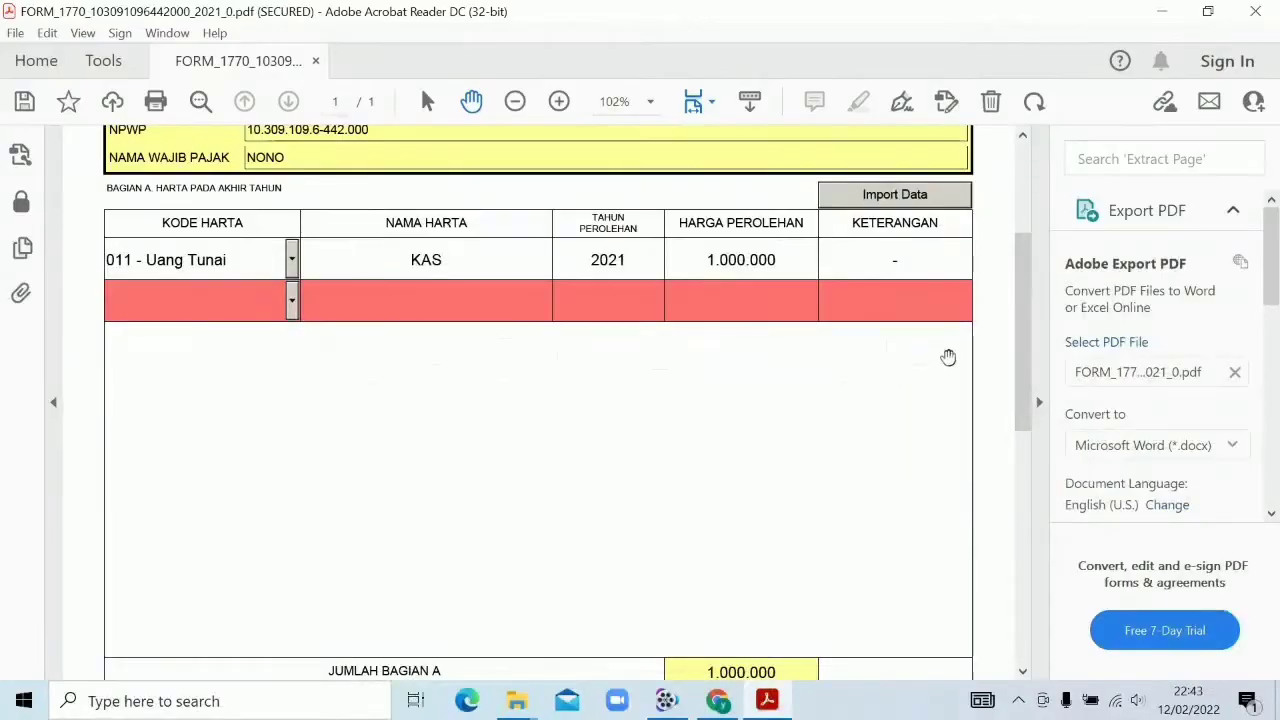
left_click_drag(1017, 346, 1010, 455)
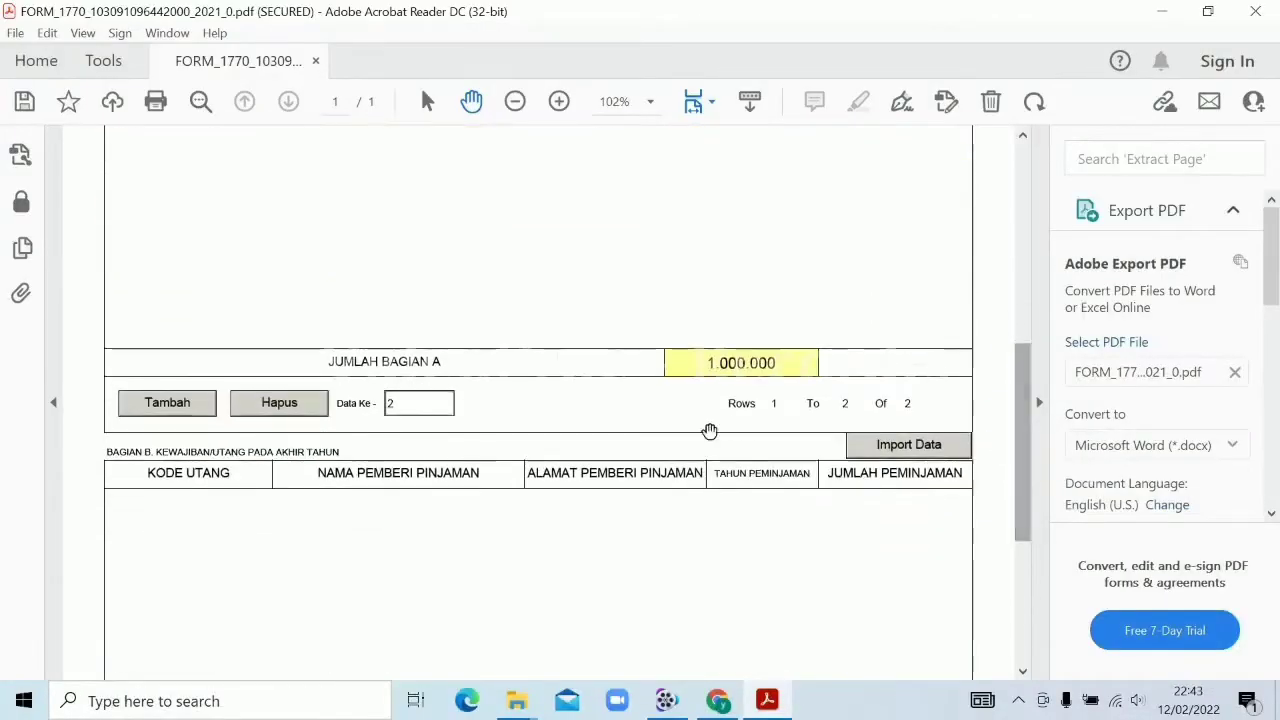
left_click(293, 404)
left_click_drag(1021, 408, 1020, 240)
left_click(917, 355)
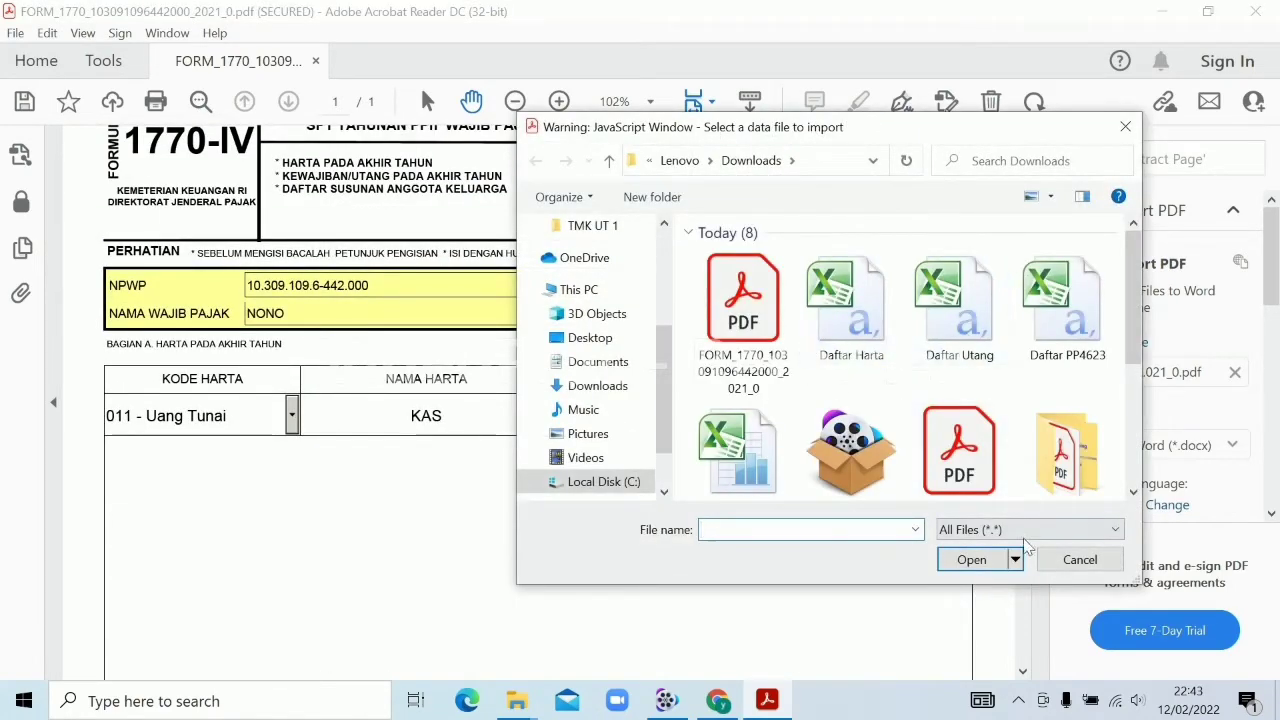
left_click(1072, 560)
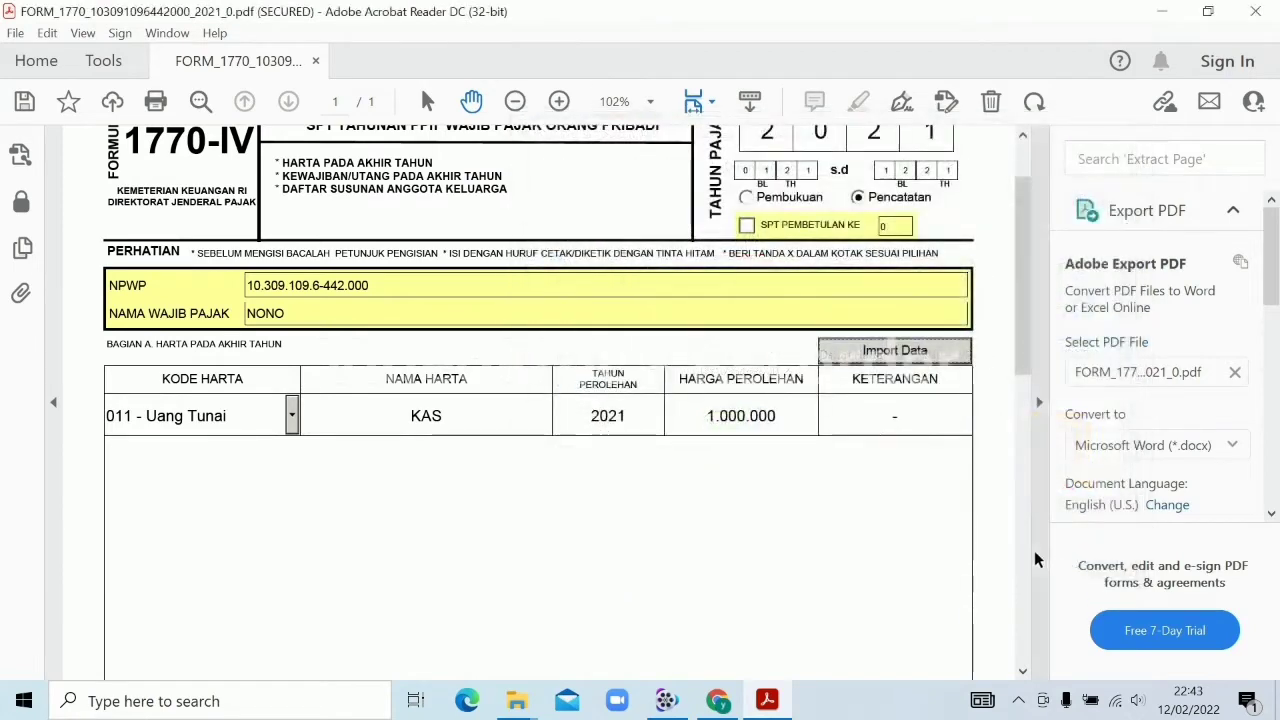
Step: Switch to Chrome, open the Laman e-Form PDF page and download the SPT 1770 CSV format and sample file
left_click(717, 700)
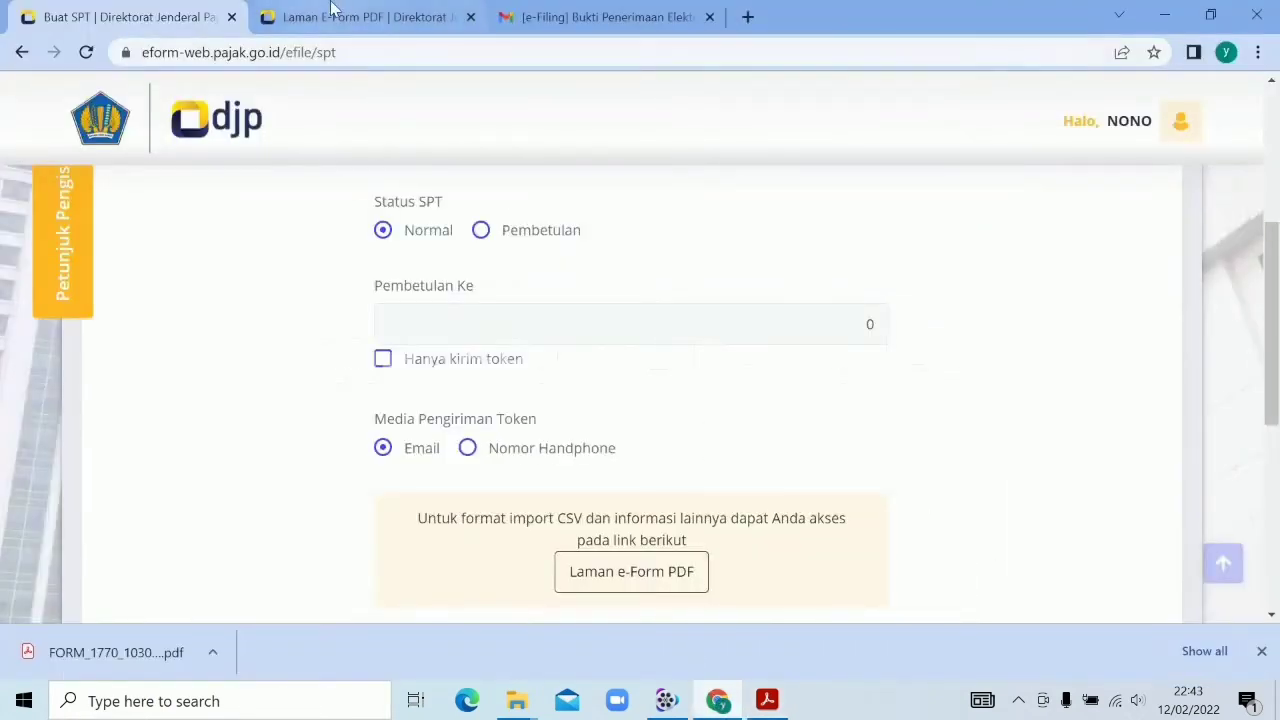
left_click(624, 573)
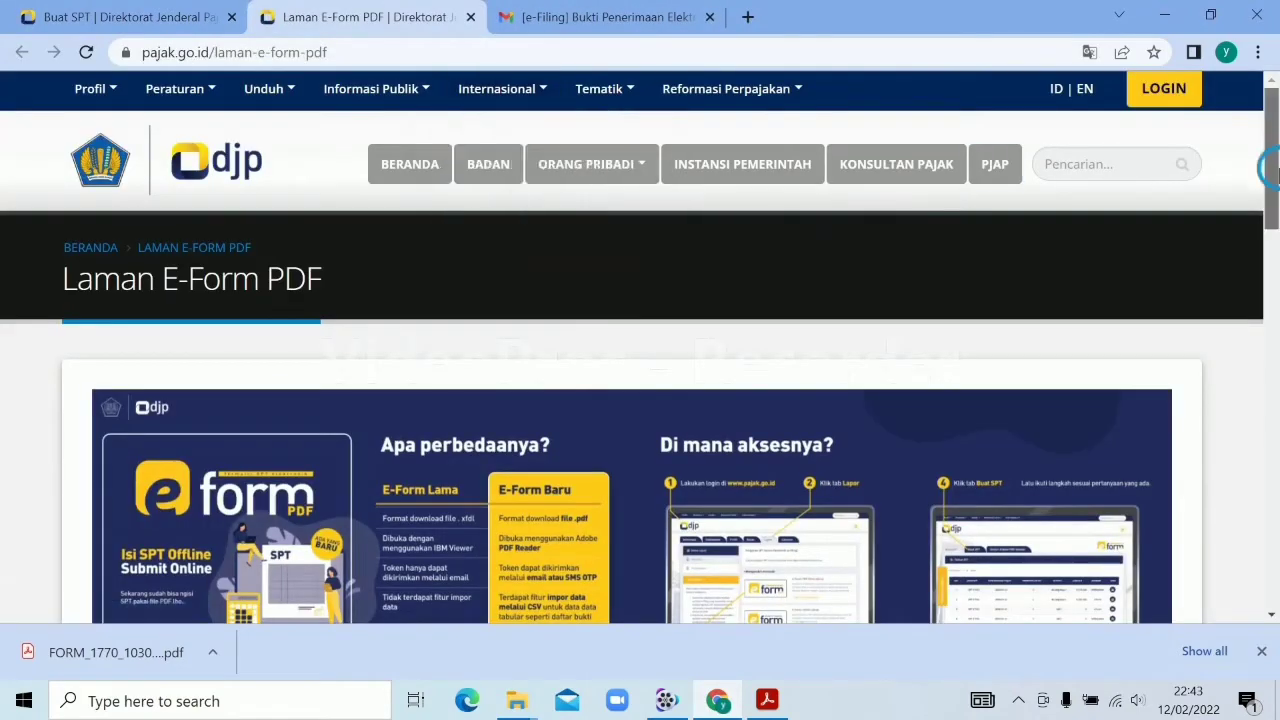
left_click_drag(1270, 172, 1268, 312)
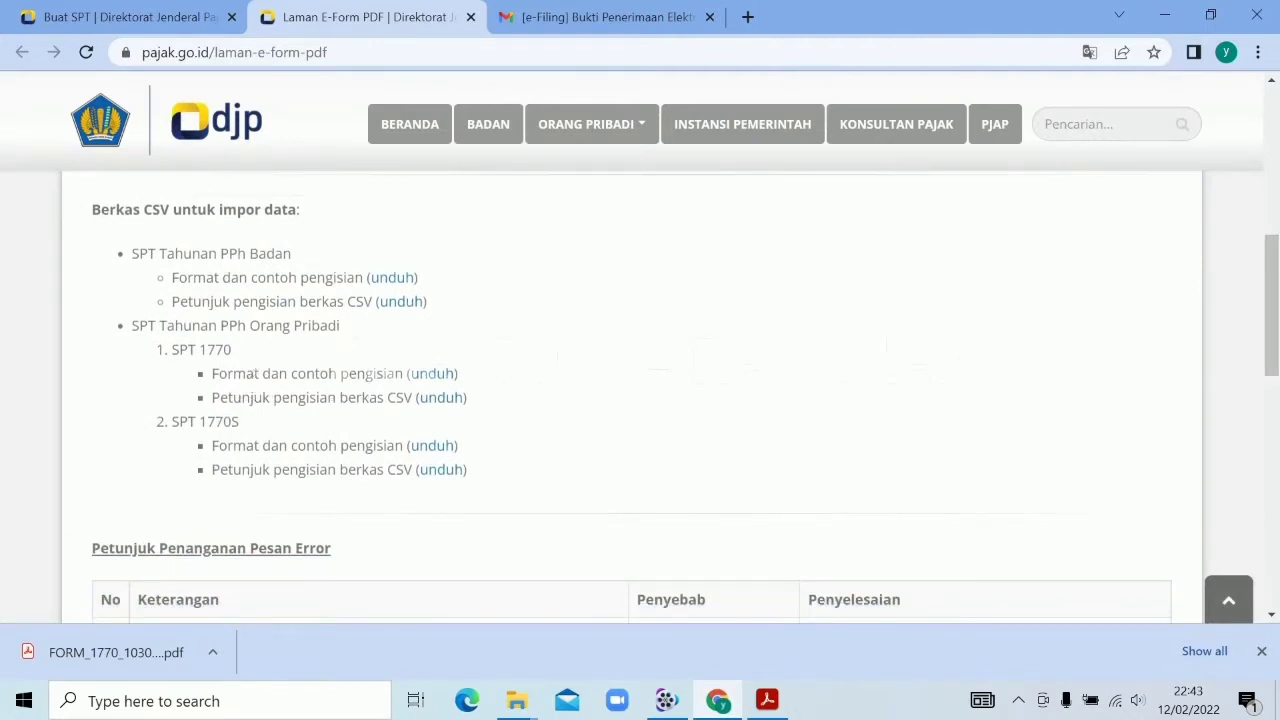
left_click(427, 381)
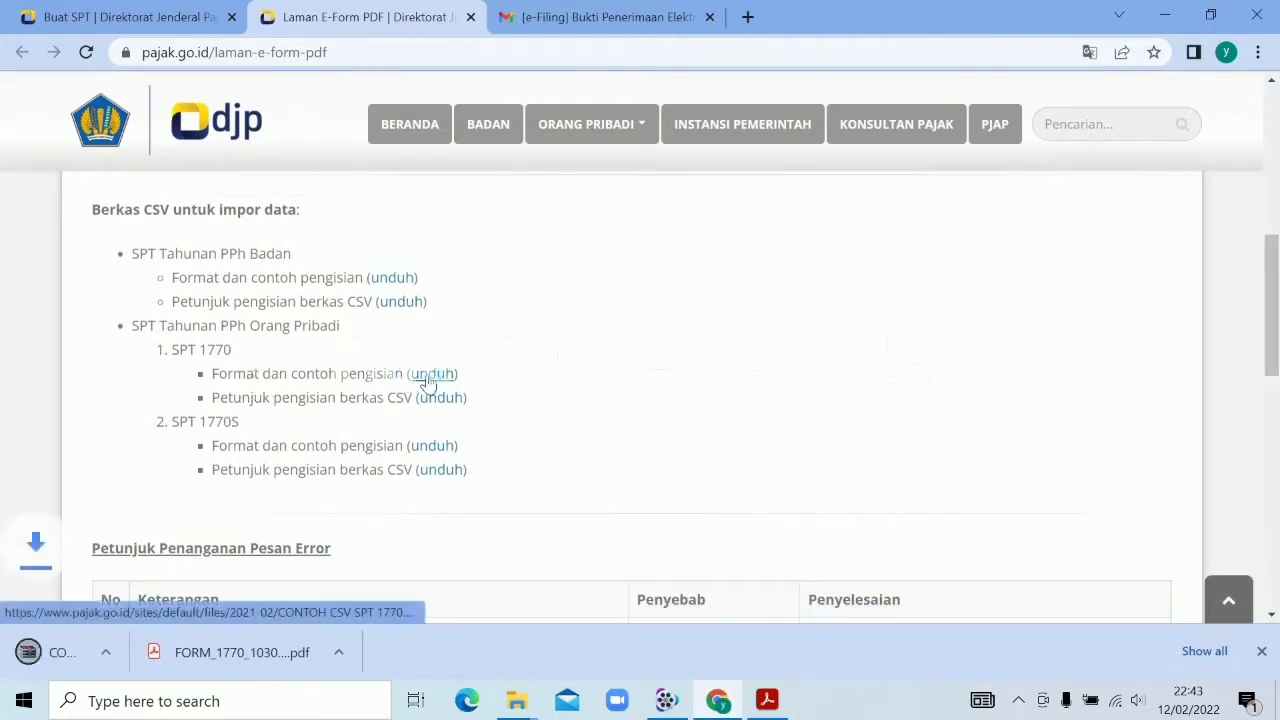
Step: Open the downloaded CONTOH CSV SPT 1770 archive from its folder, view the sample CSV files inside and close the archive
left_click(213, 652)
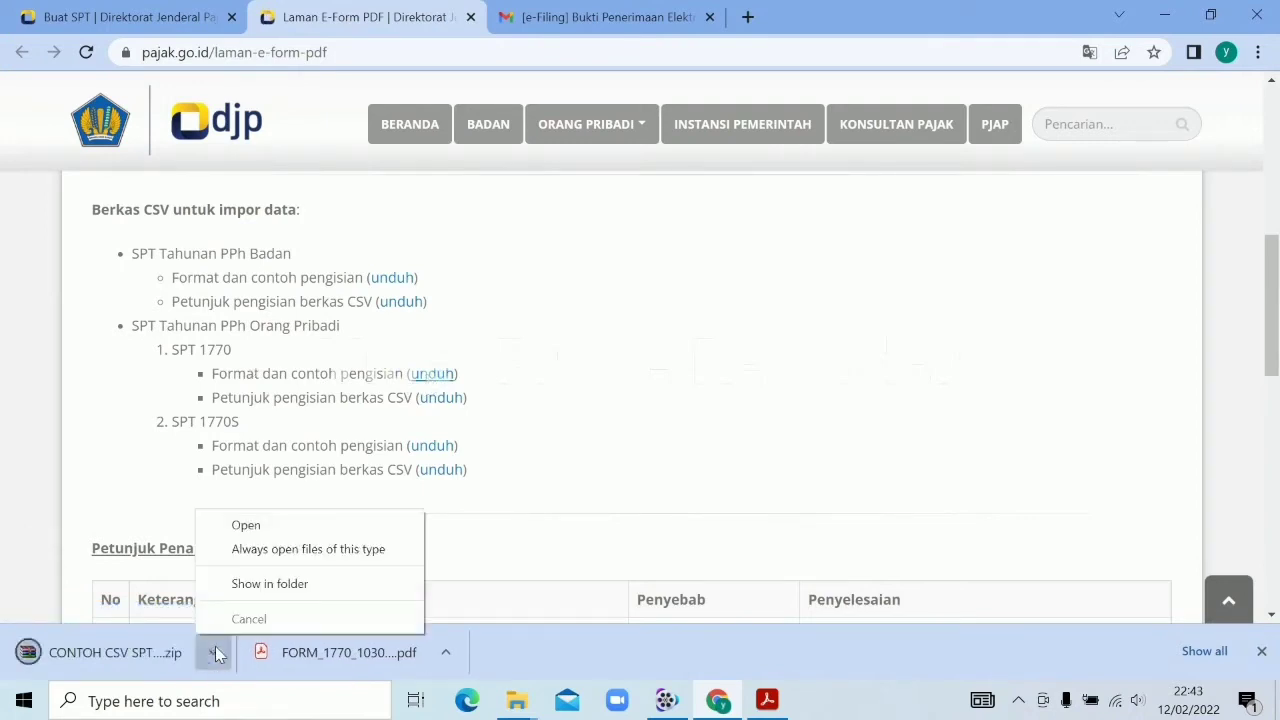
left_click(295, 596)
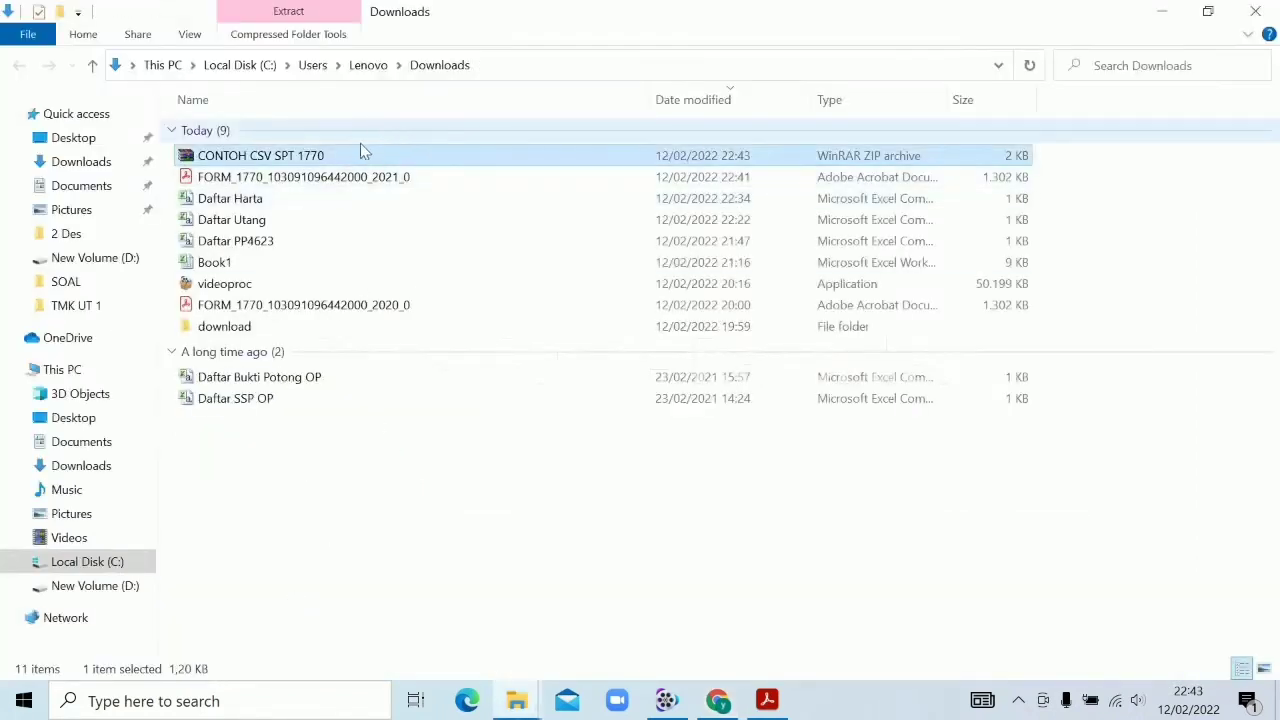
double_click(318, 157)
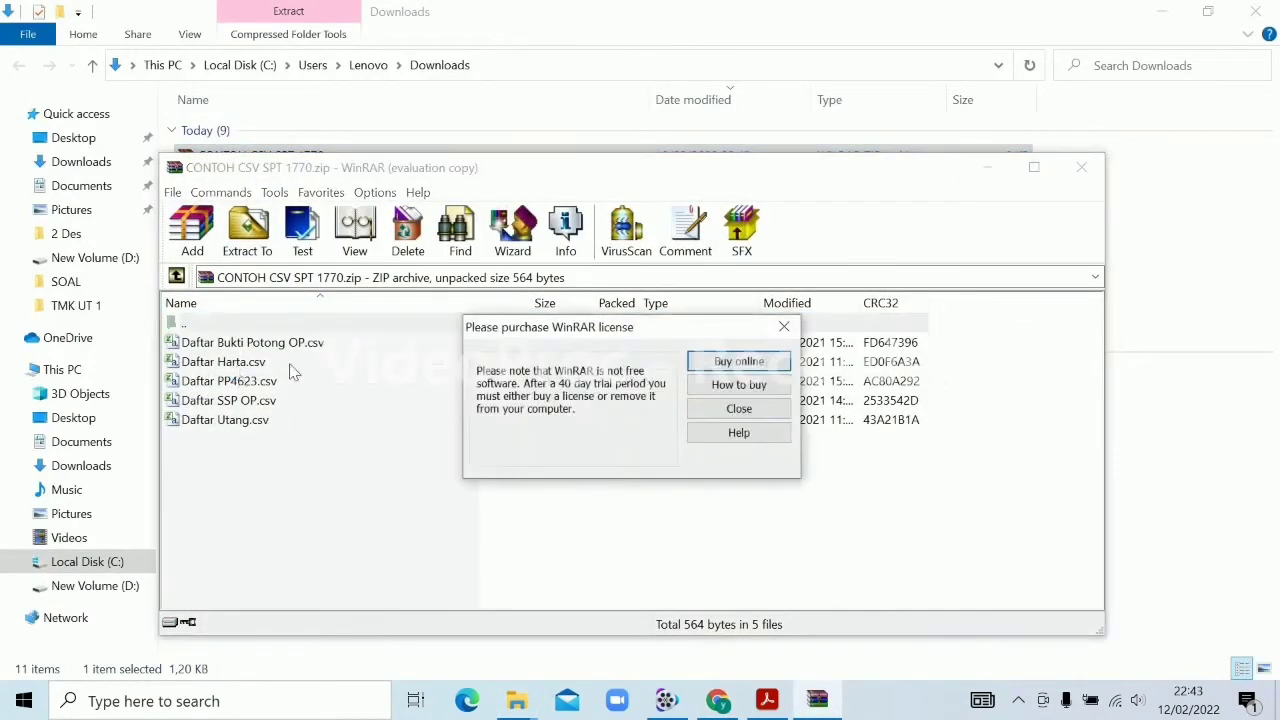
left_click(735, 407)
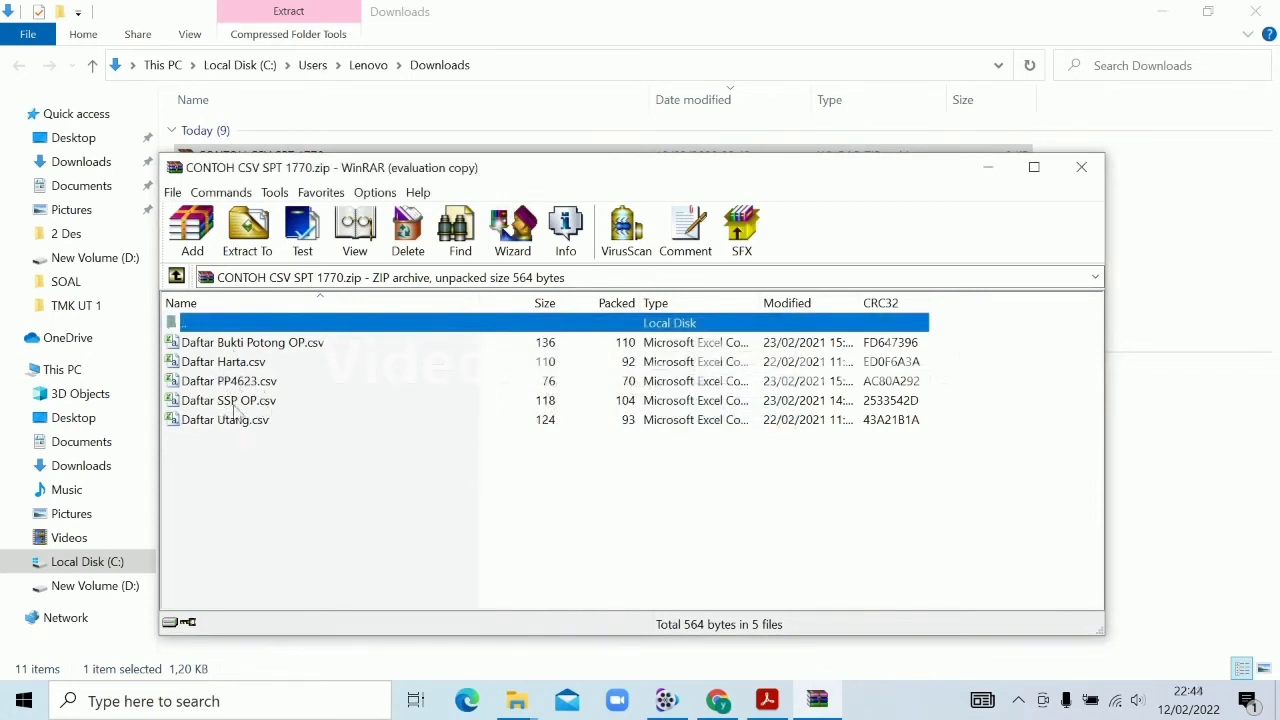
left_click(1083, 168)
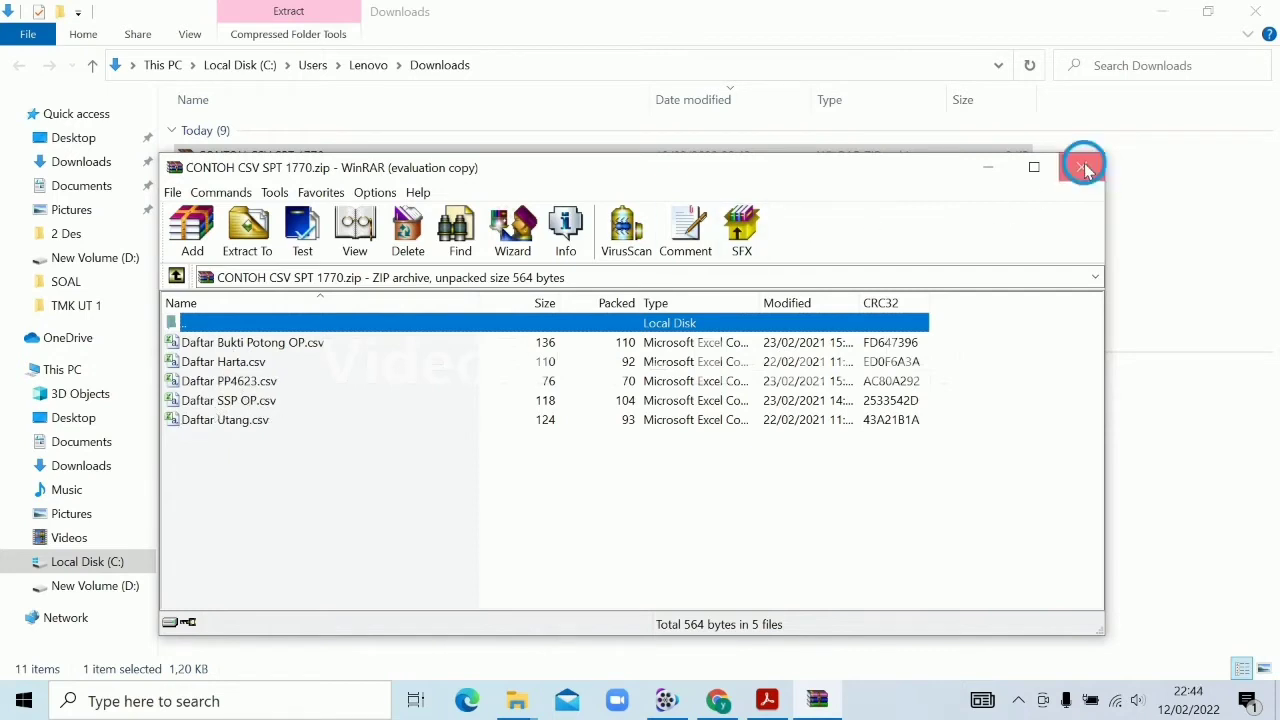
Step: Switch to Adobe Acrobat Reader and import the Daftar Harta file into Bagian A of form 1770-IV
left_click(718, 703)
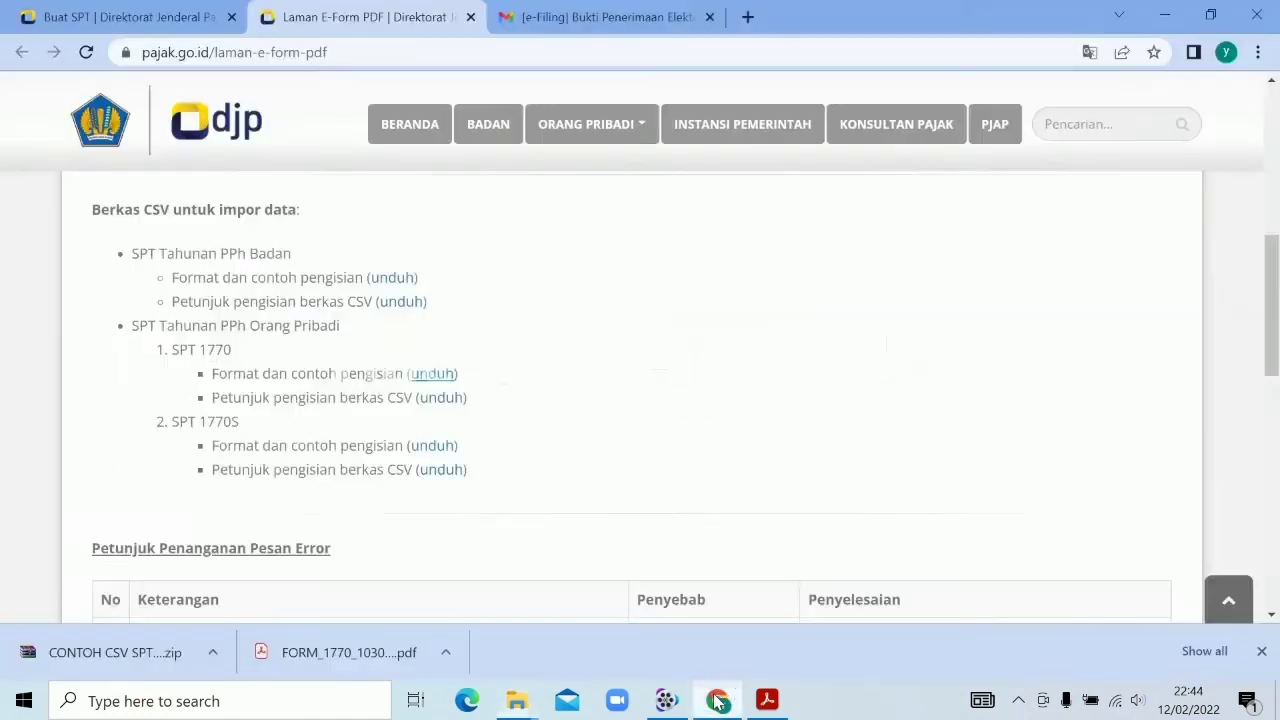
left_click(767, 702)
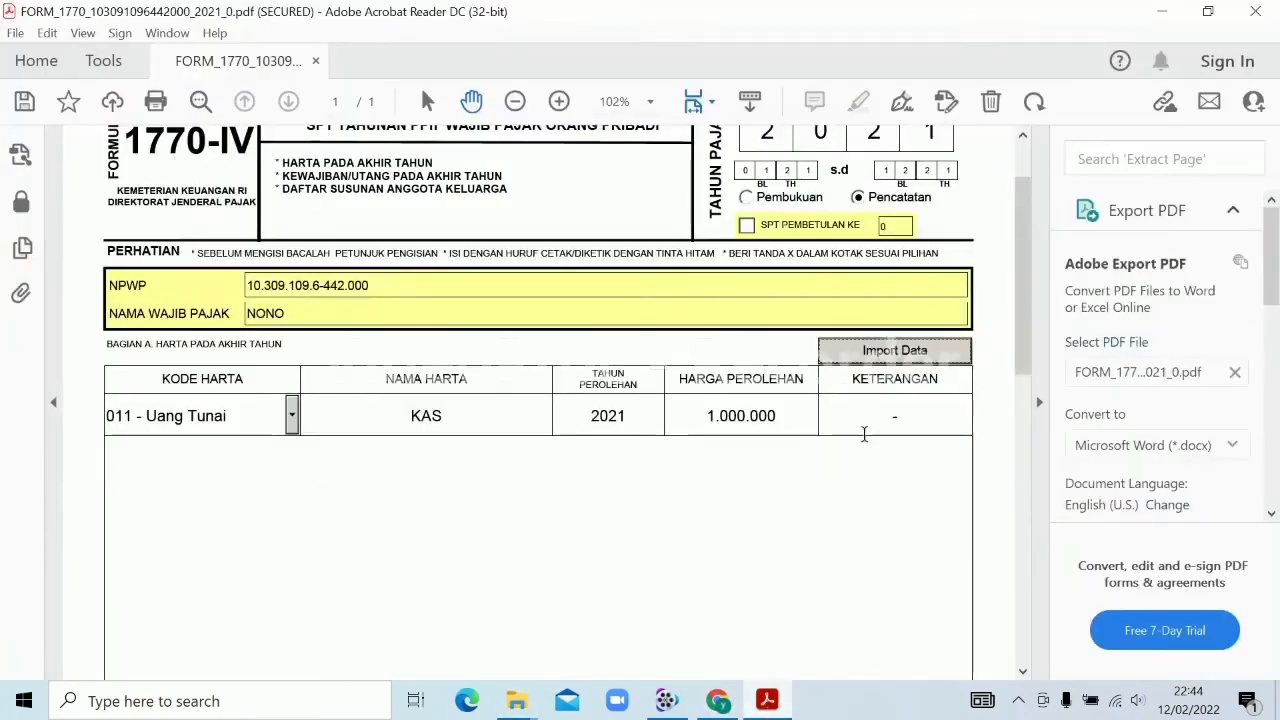
left_click(888, 366)
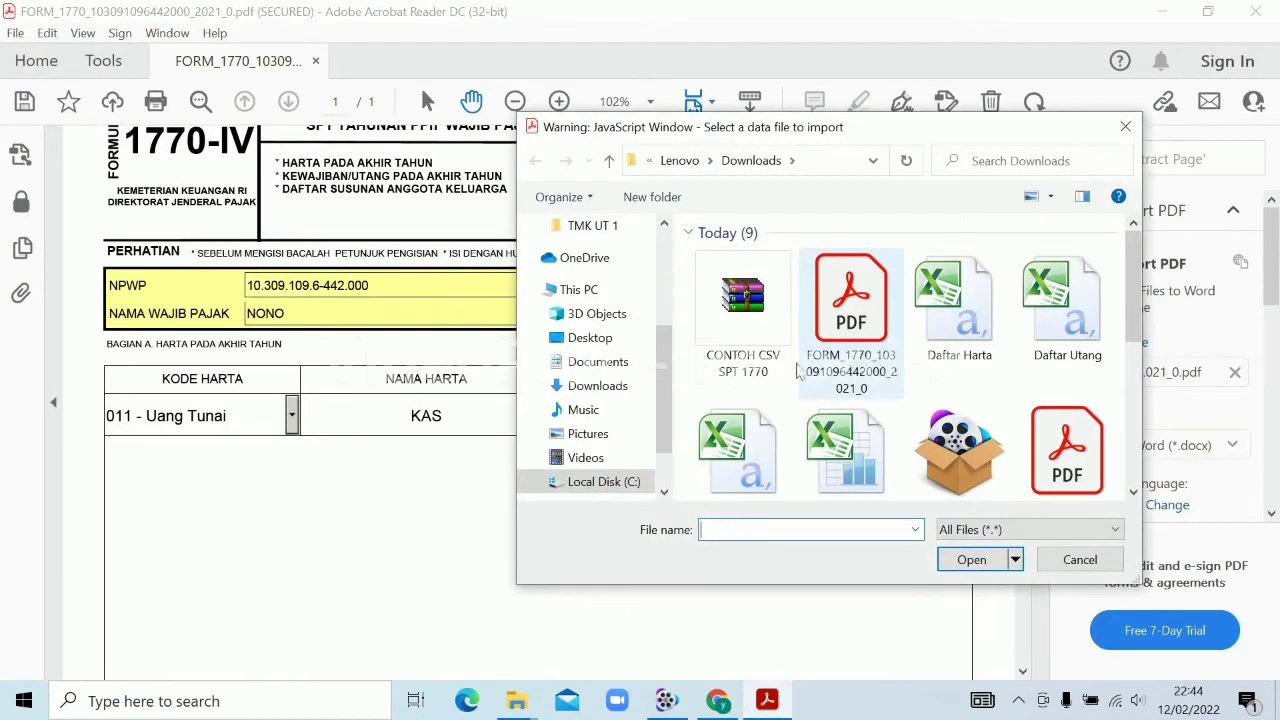
double_click(968, 322)
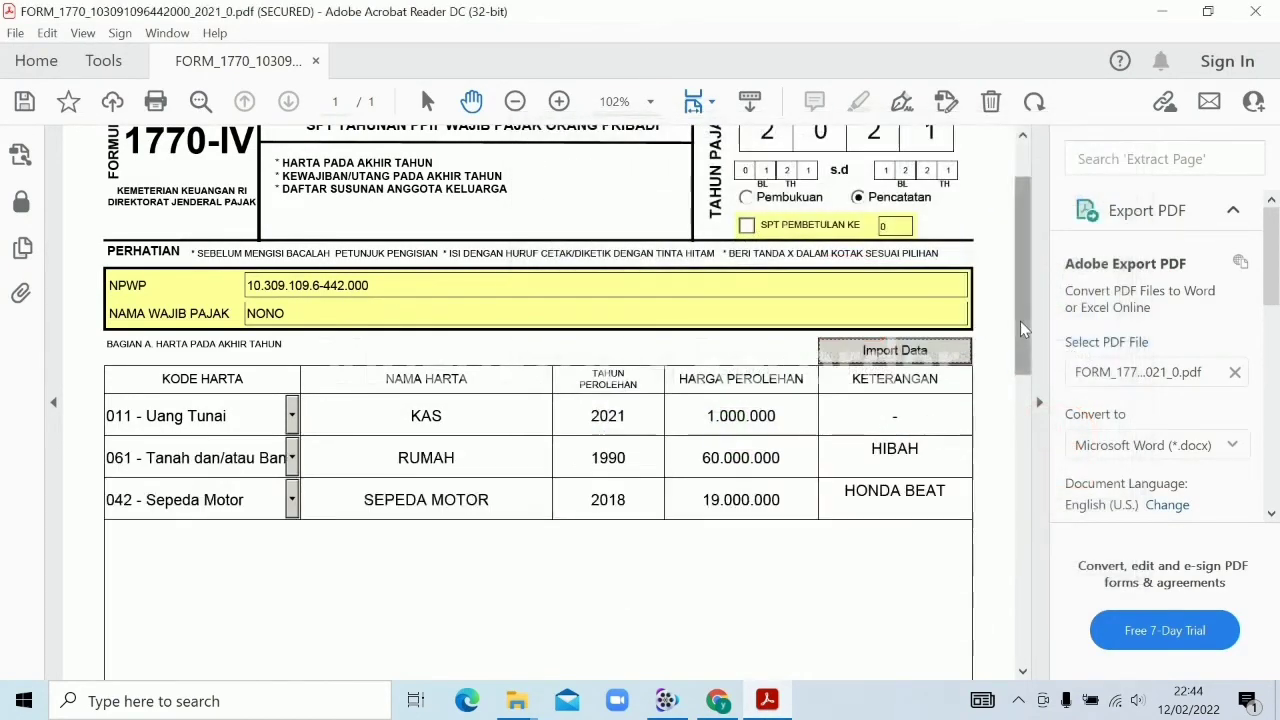
Step: Import the Daftar Utang file into Bagian B, the list of year-end debts
left_click_drag(1020, 321, 1025, 580)
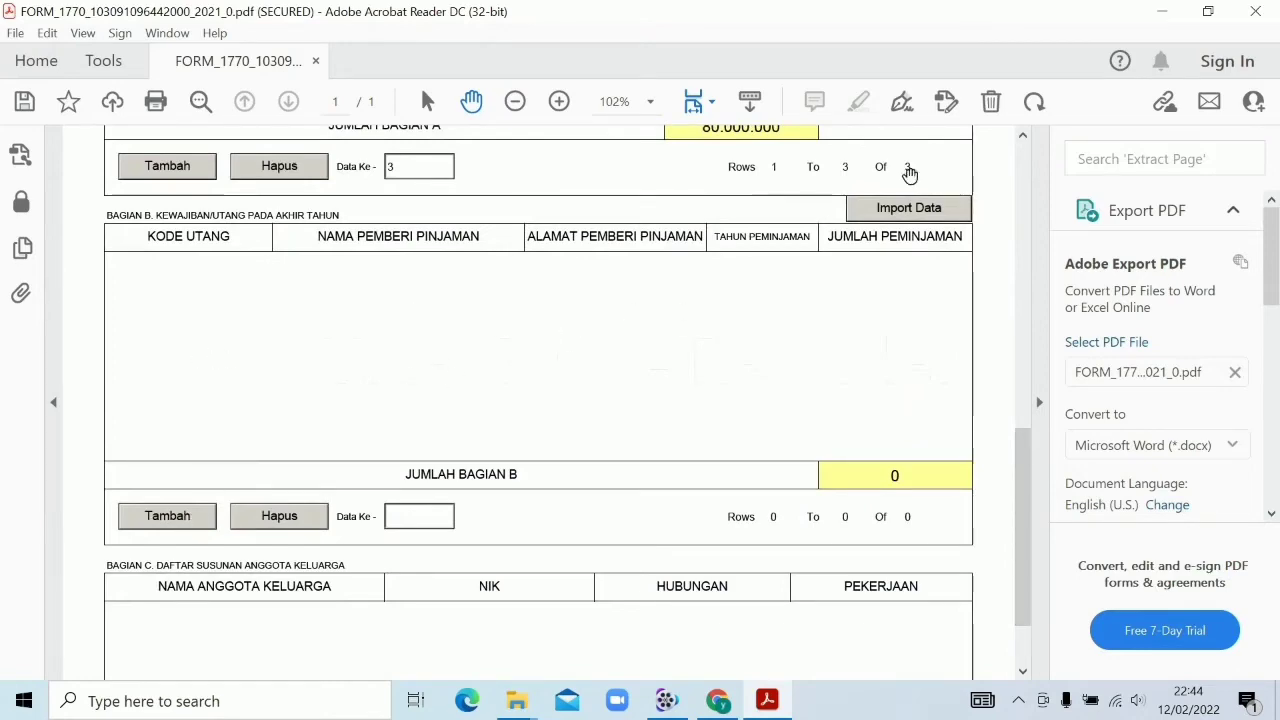
left_click(909, 212)
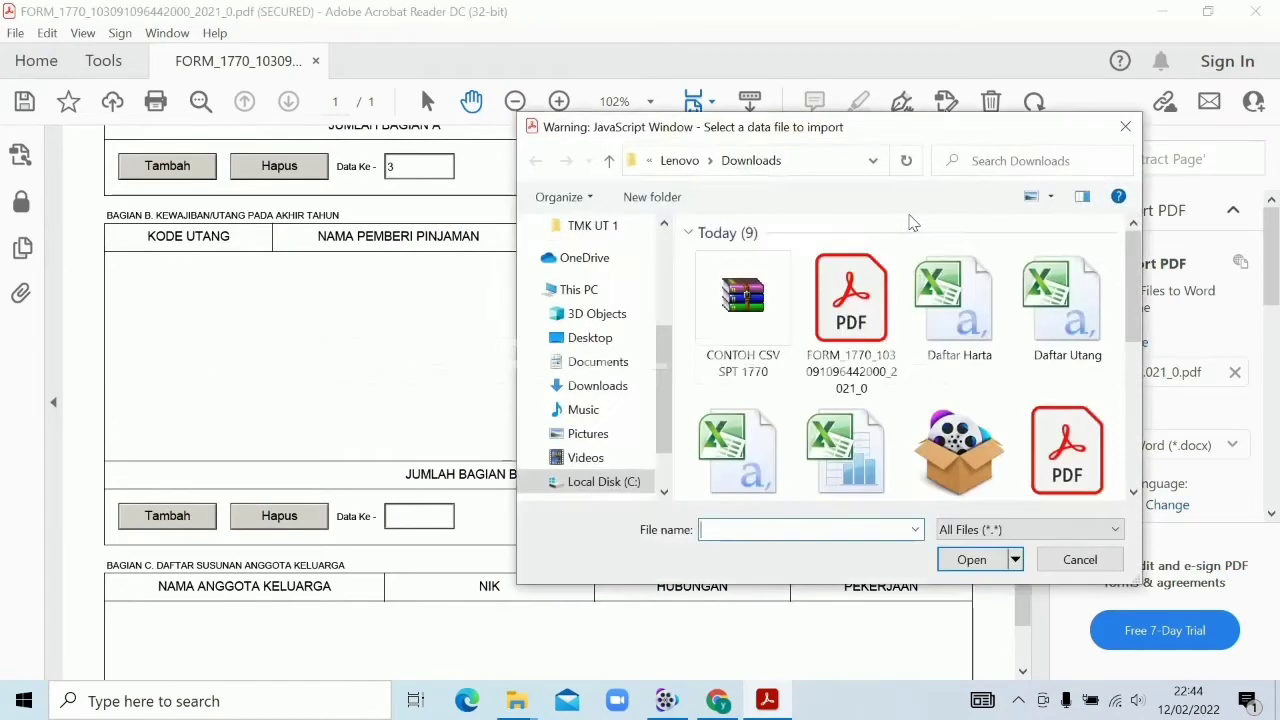
double_click(1048, 304)
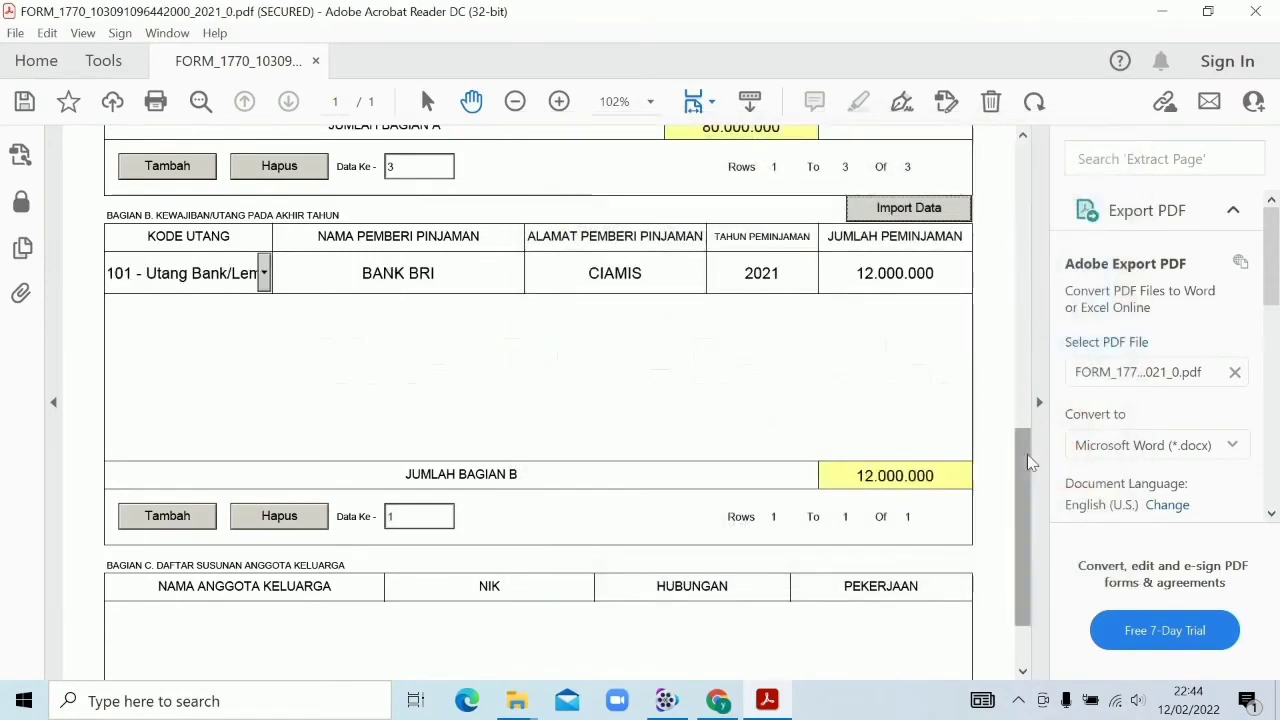
Step: Add an empty family member row to Bagian C and delete it again
left_click_drag(1027, 454, 1022, 542)
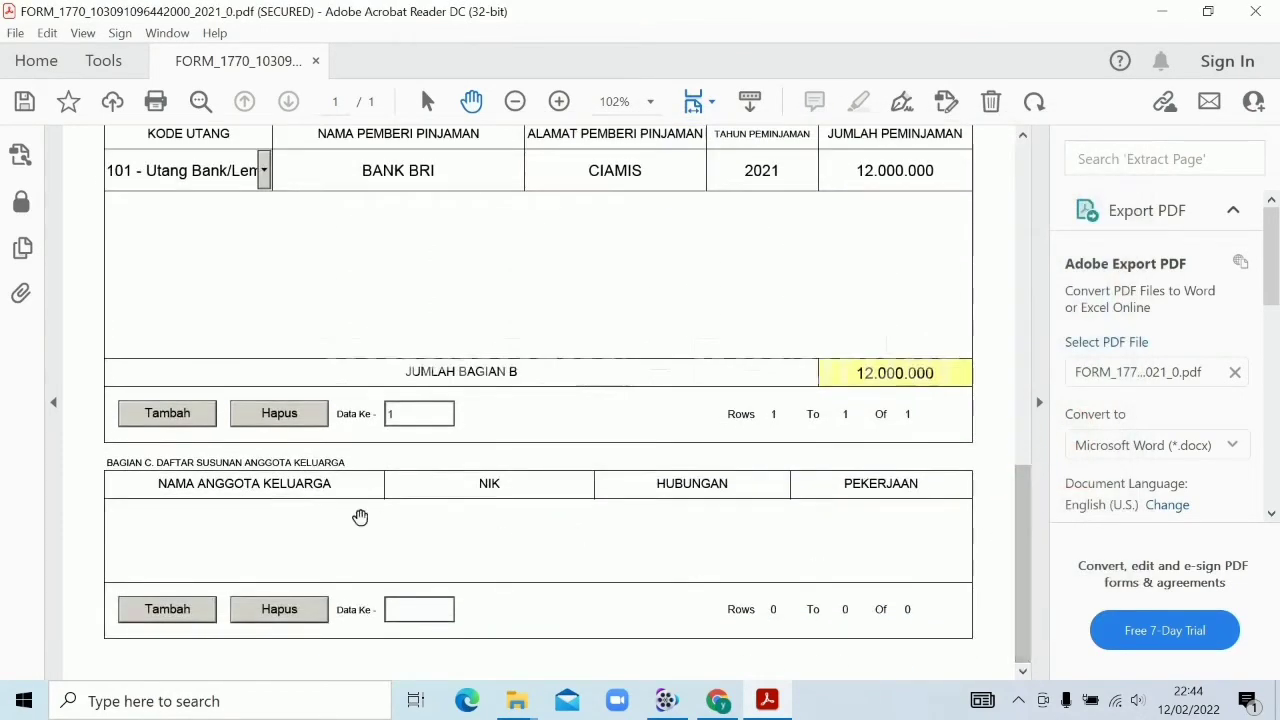
left_click(168, 610)
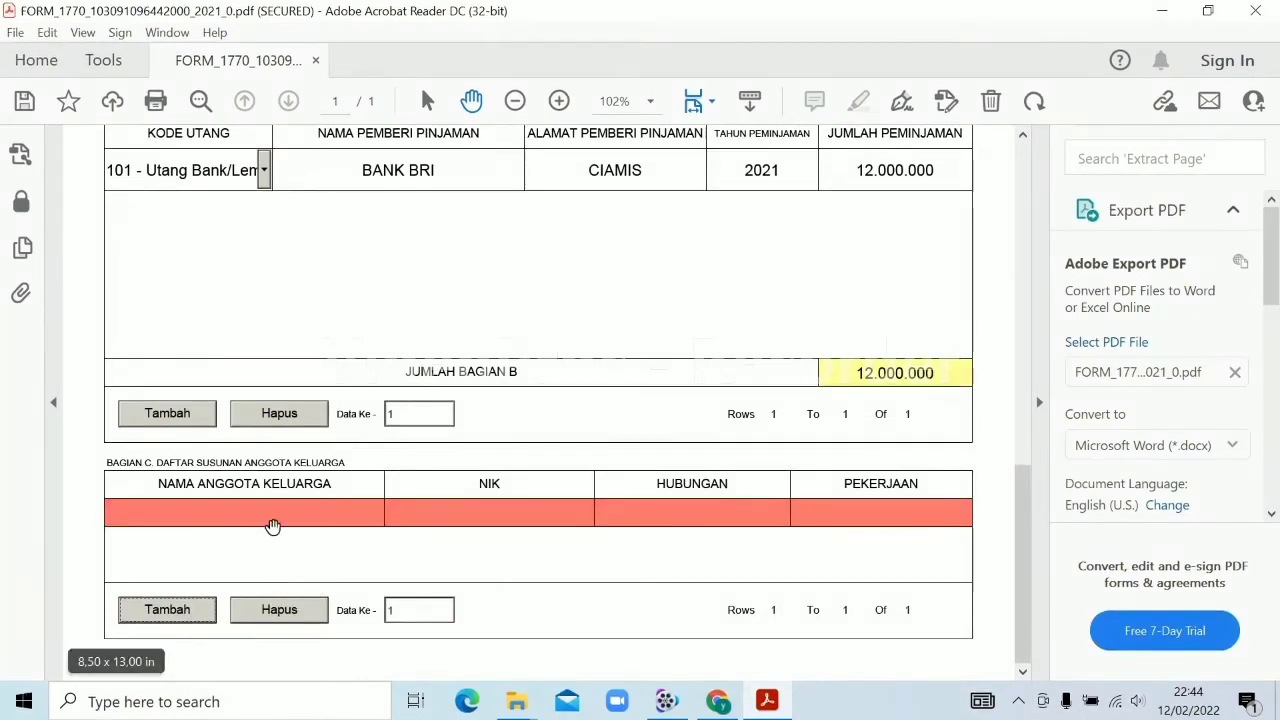
left_click(270, 516)
left_click(290, 614)
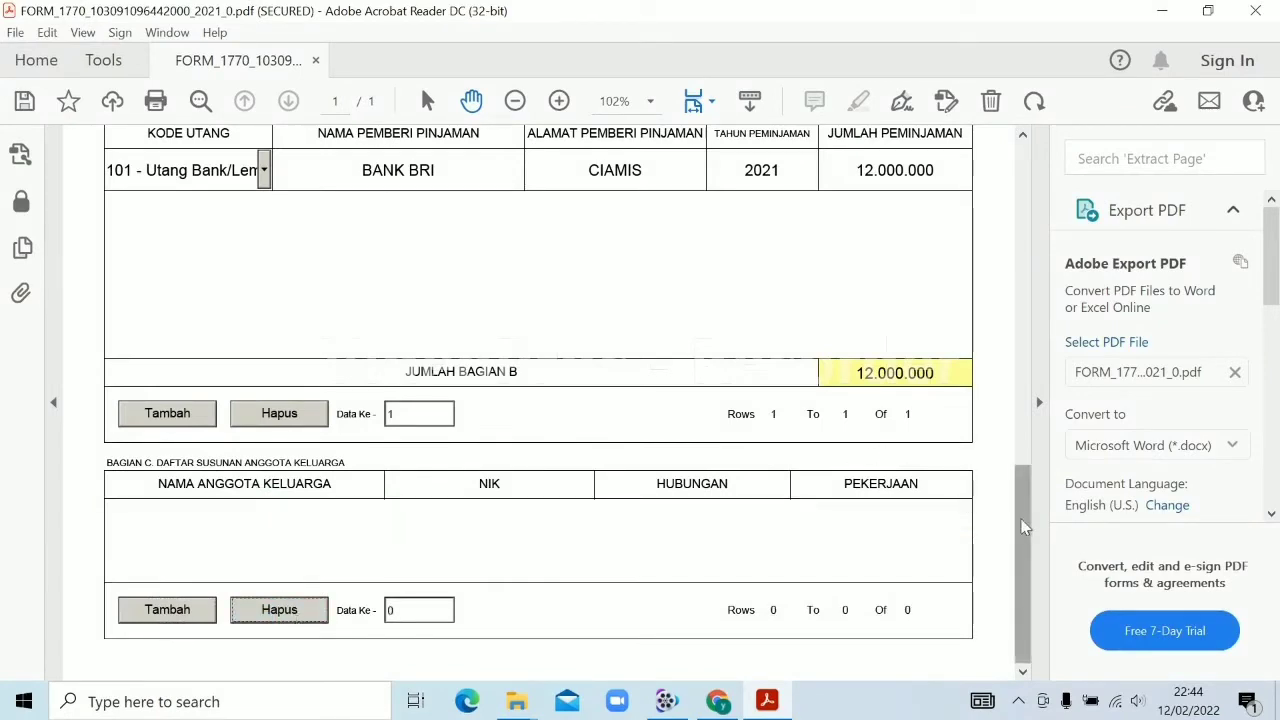
Step: Tick PP46/23 in row 16 of Lampiran III and open the PP 46/23 gross income list
left_click_drag(1020, 517, 1037, 134)
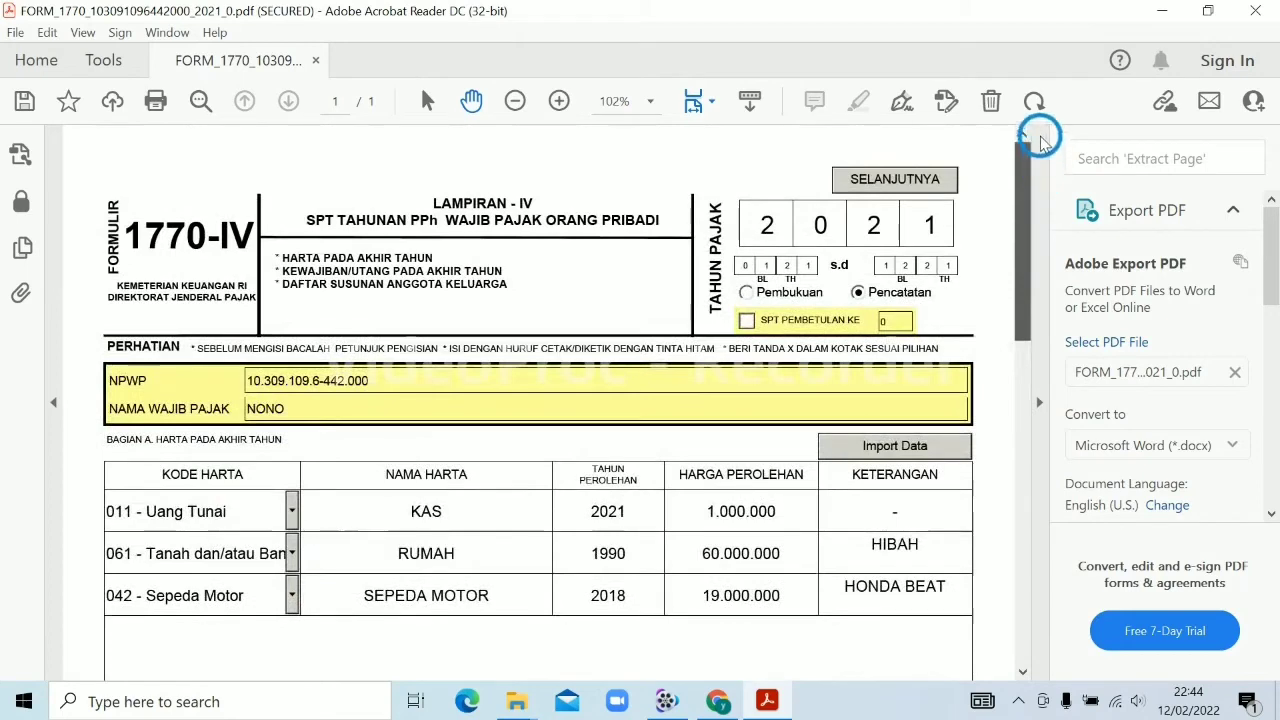
left_click(914, 184)
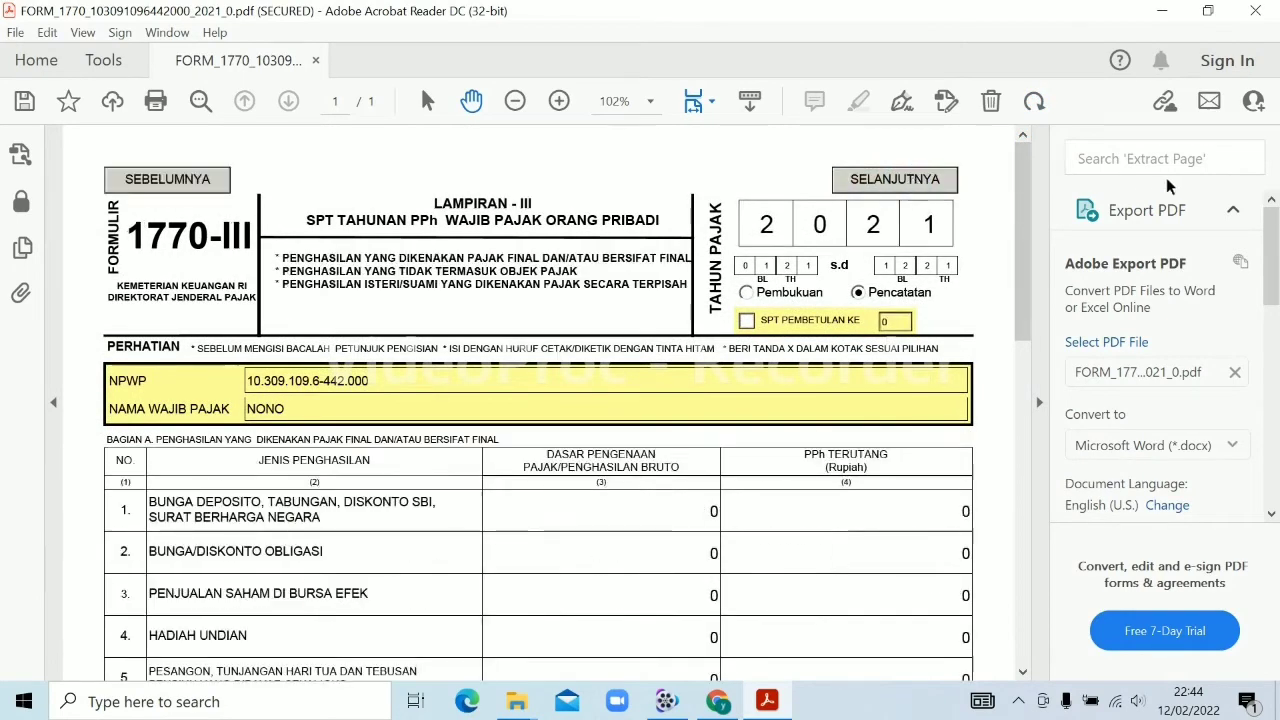
left_click_drag(1032, 200, 1029, 286)
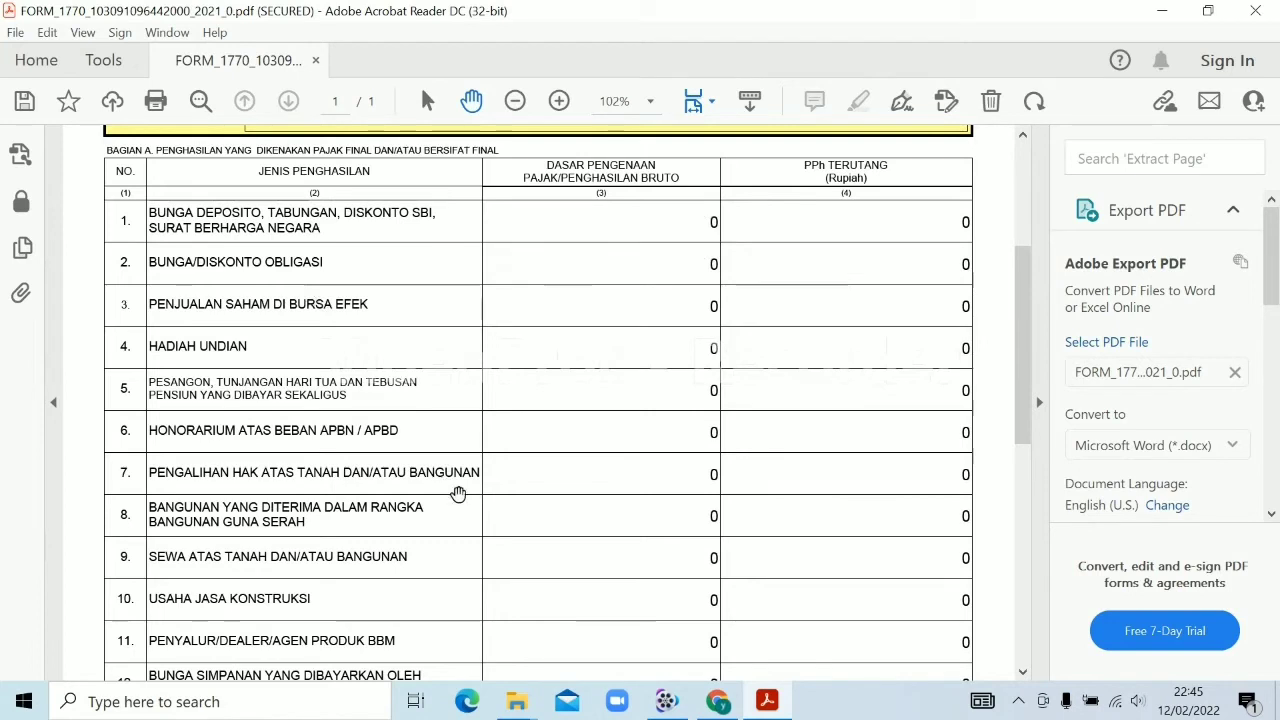
left_click(601, 469)
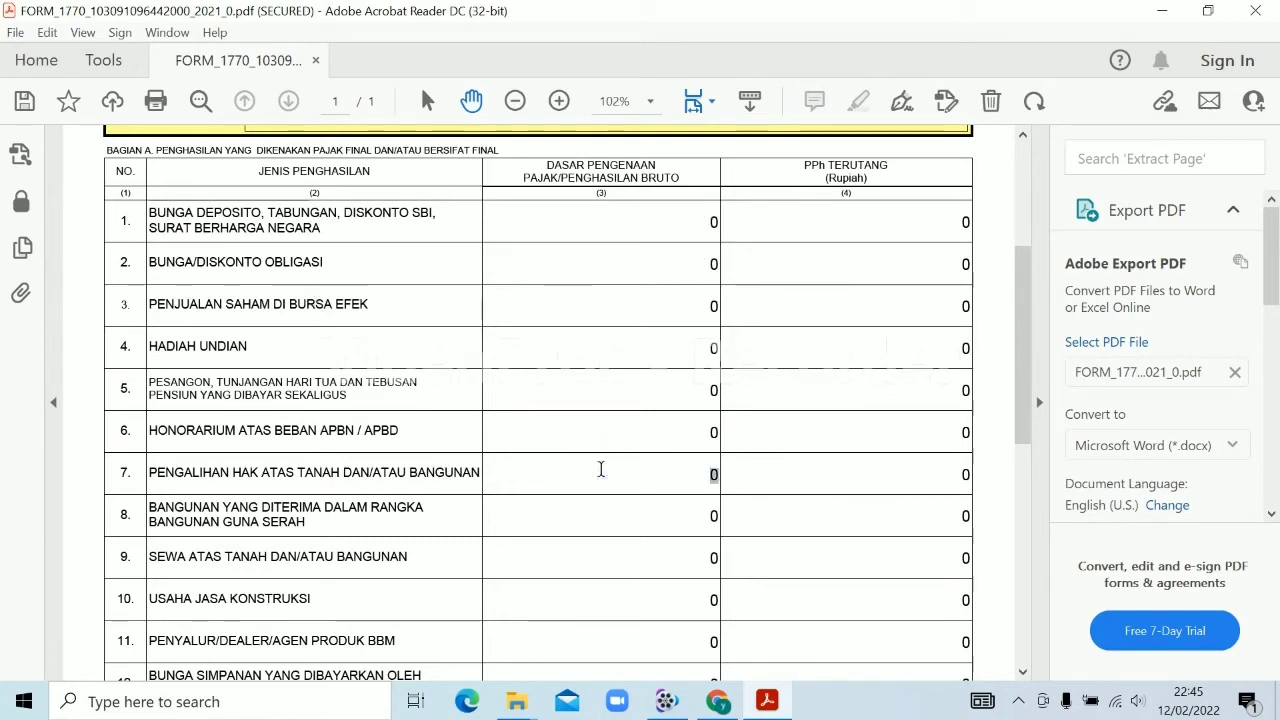
scroll(601, 469, "down", 4)
left_click(368, 471)
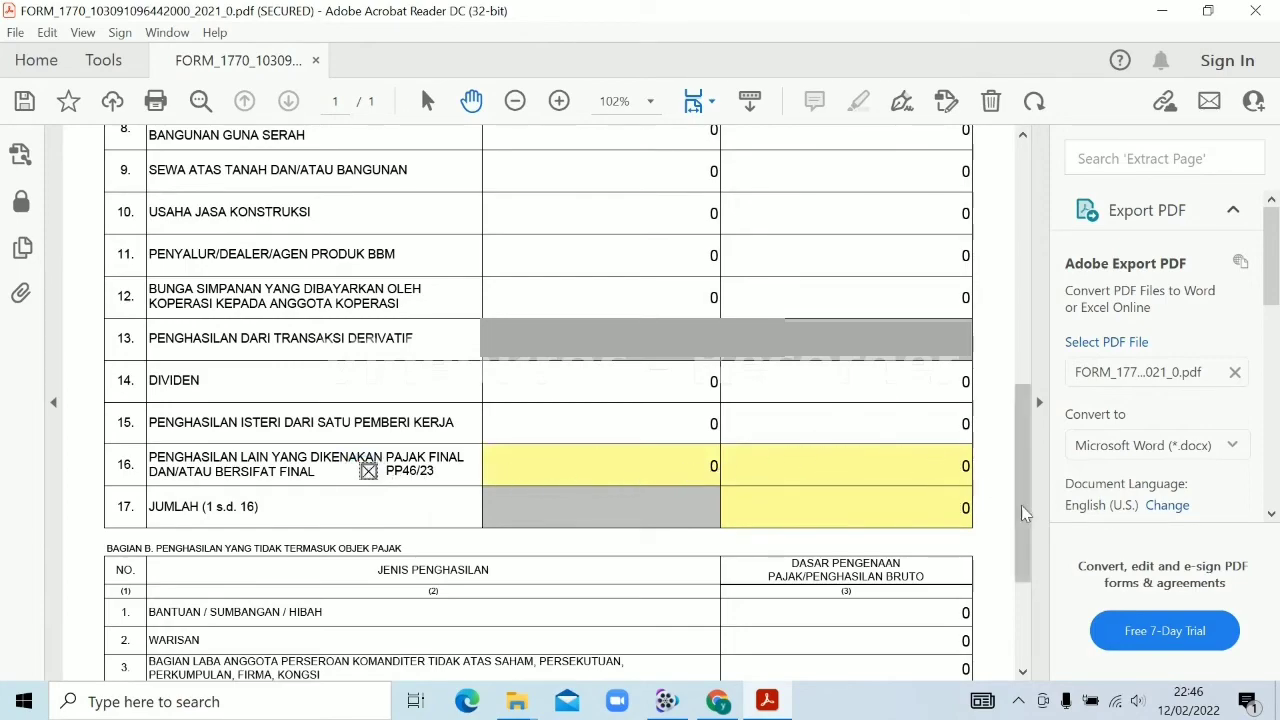
left_click_drag(1021, 505, 1015, 252)
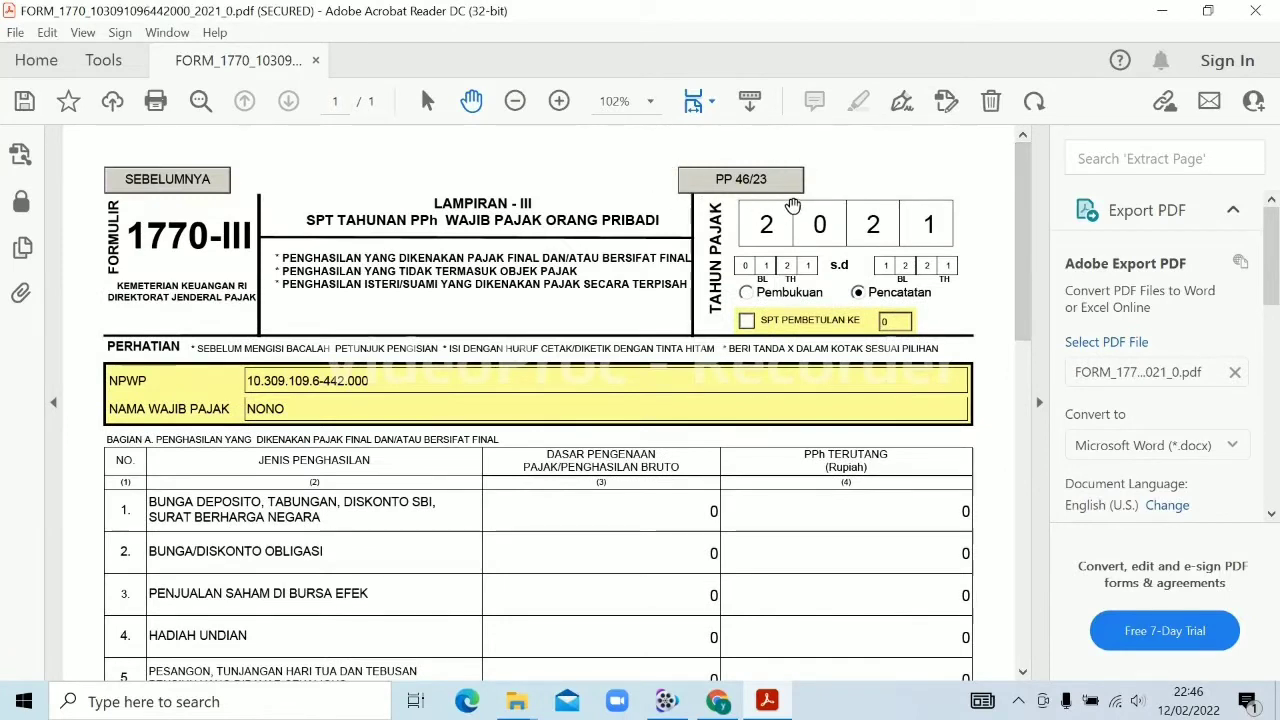
left_click(754, 178)
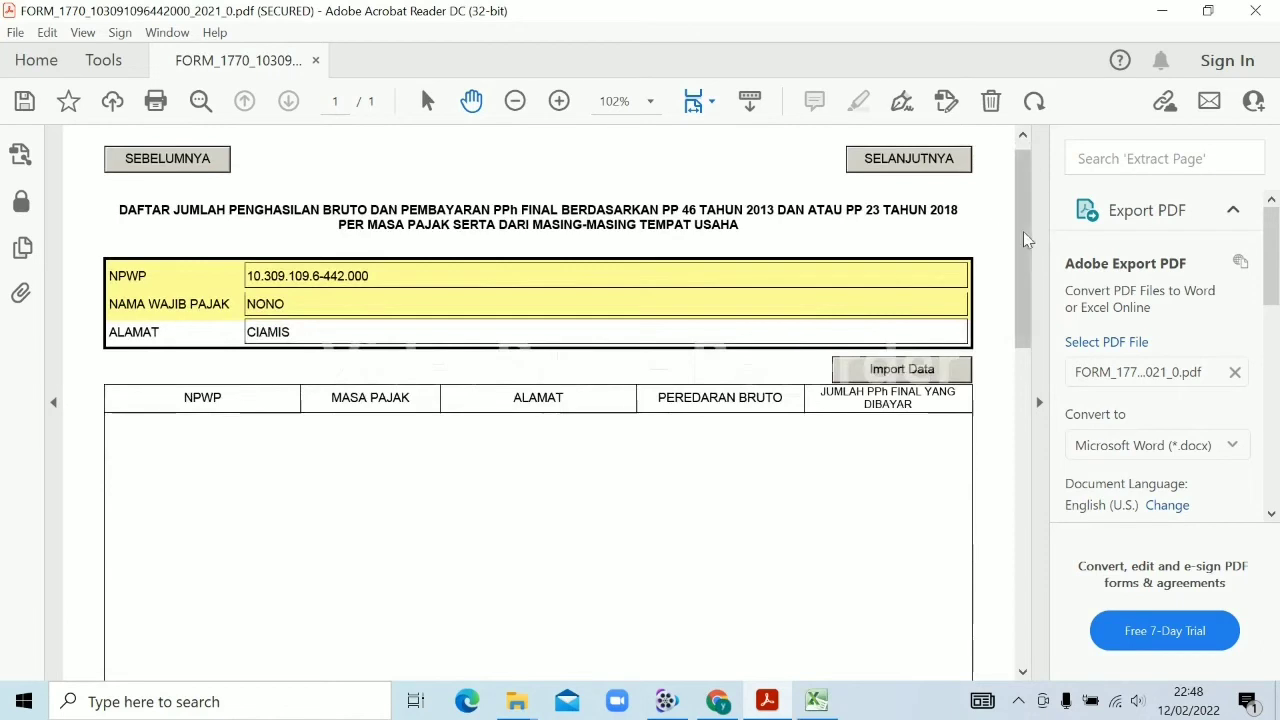
Step: Add an empty row to the PP 46/23 list, go through its entry fields and delete the row again
left_click_drag(1023, 233, 1012, 405)
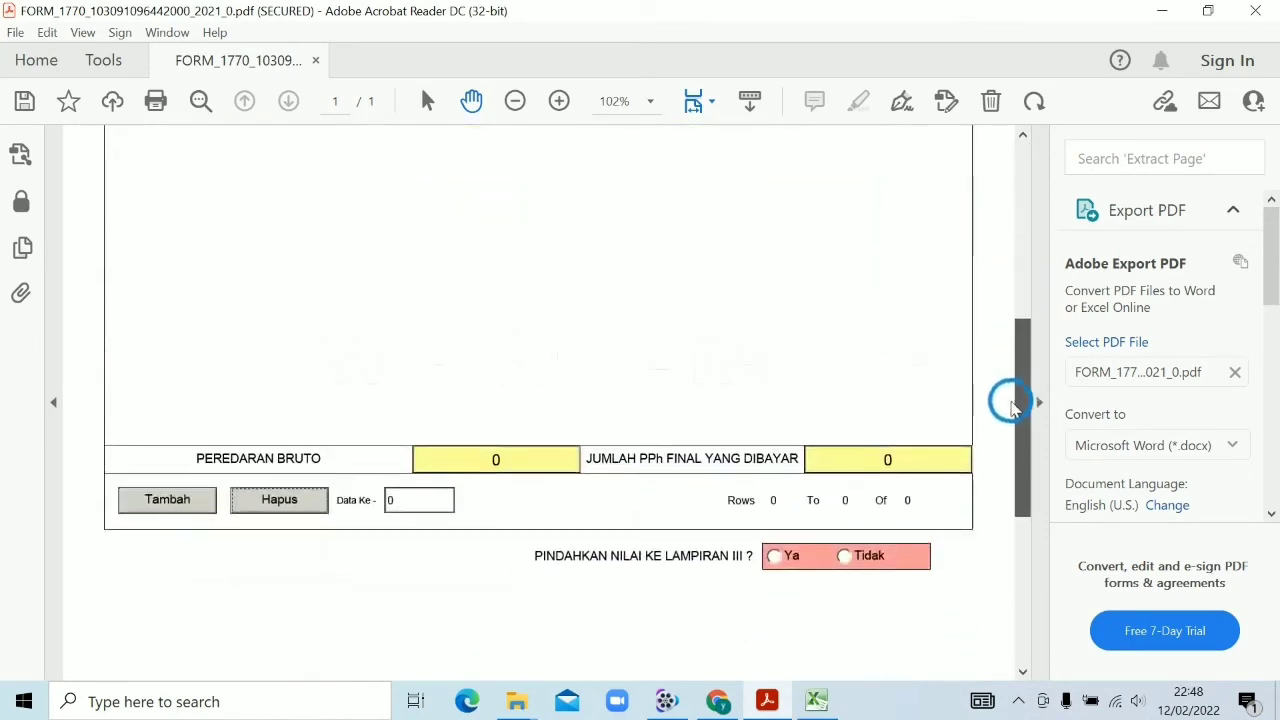
scroll(177, 514, "down", 3)
left_click(166, 386)
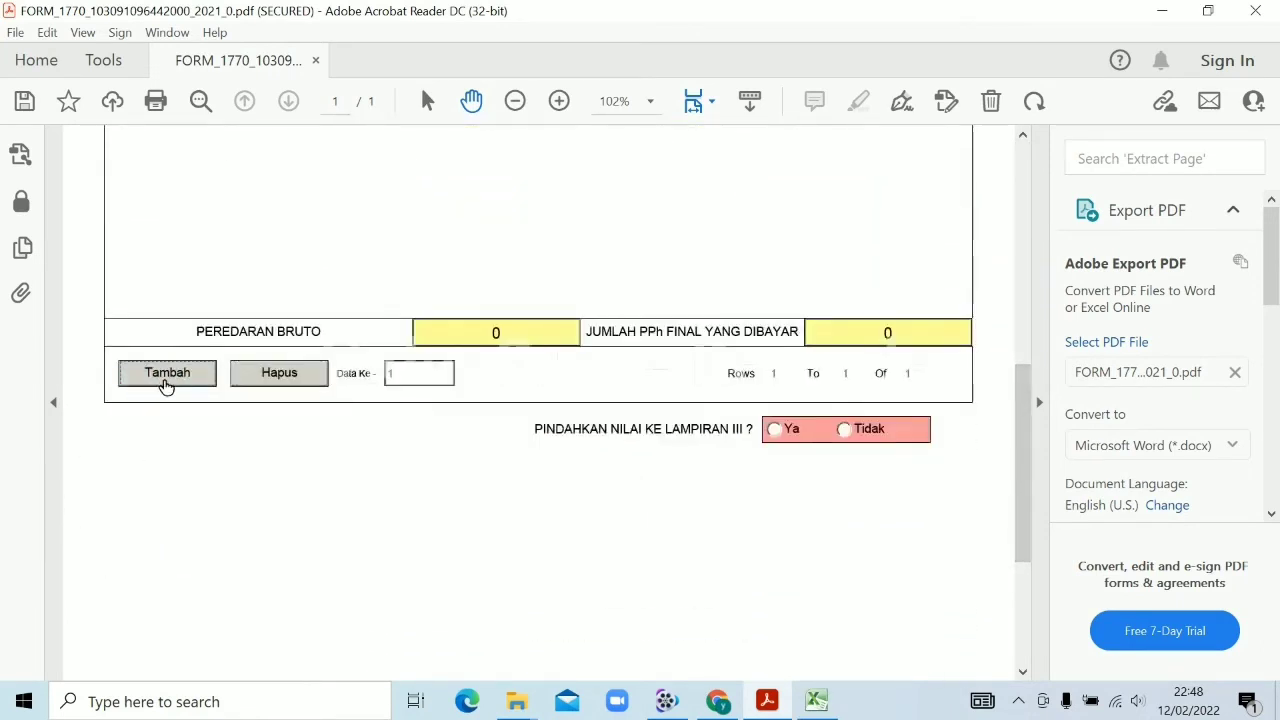
left_click_drag(1027, 449, 1014, 277)
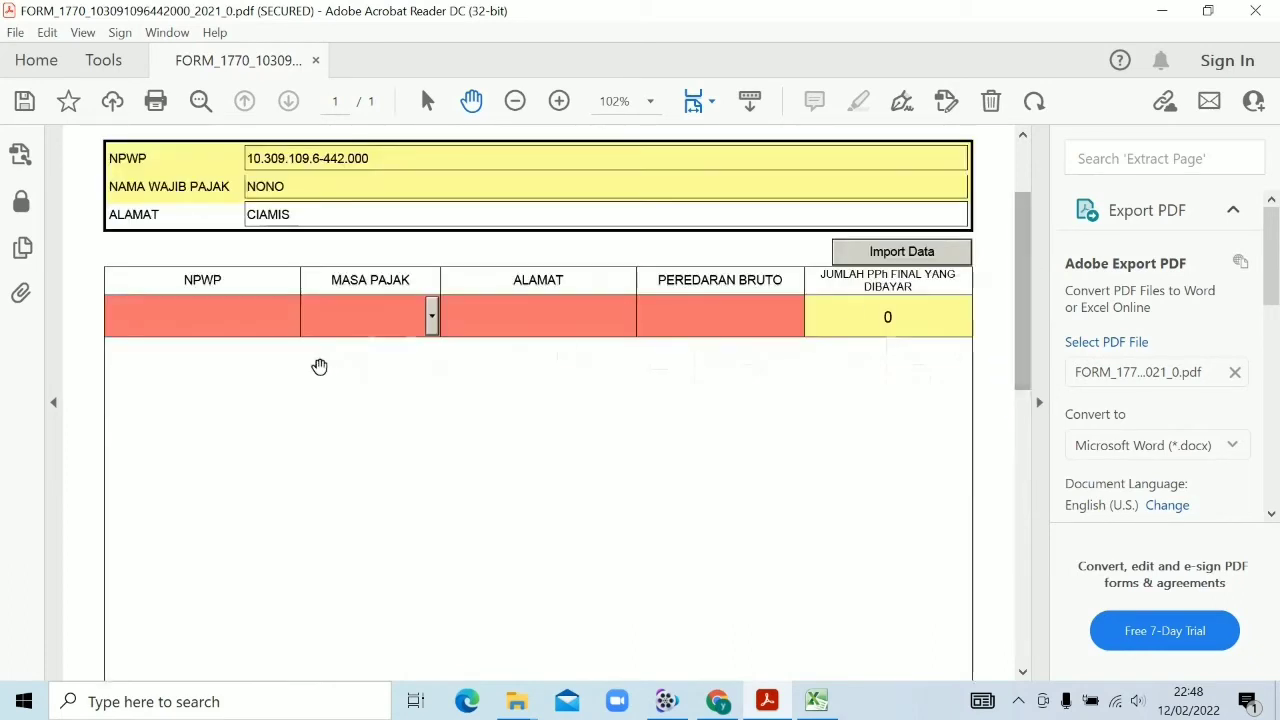
left_click(266, 320)
left_click(400, 302)
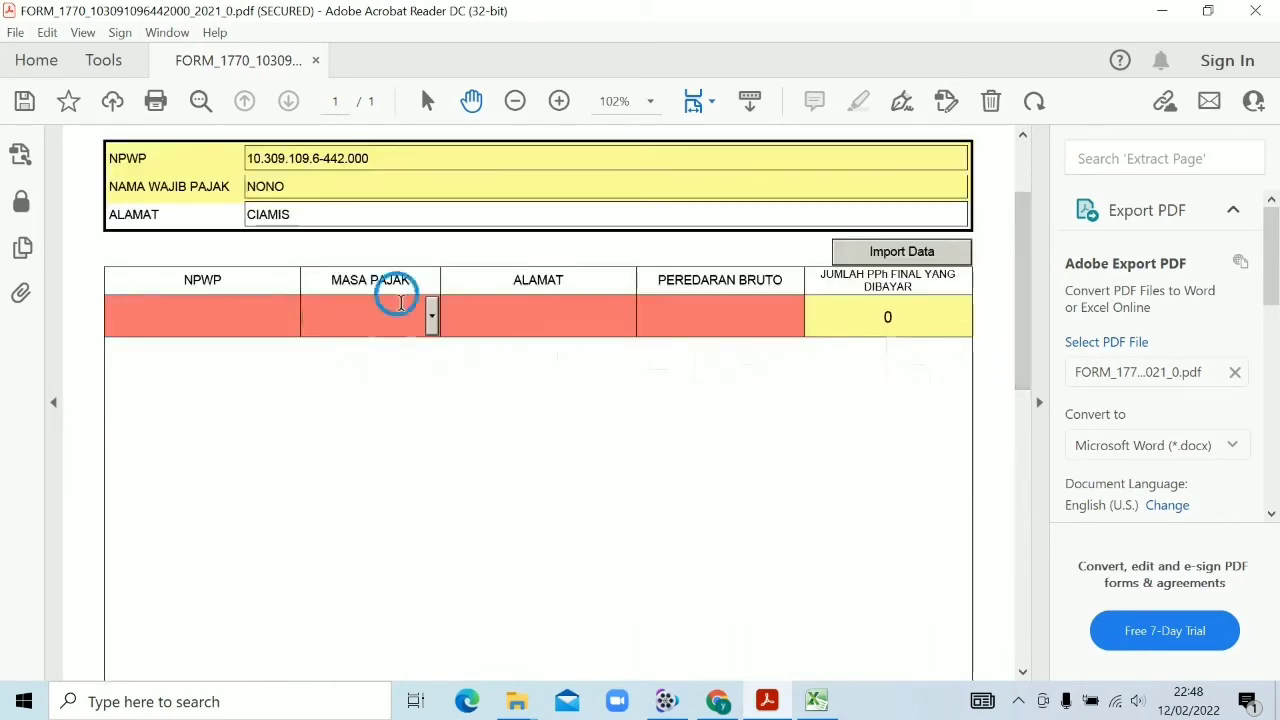
left_click(550, 320)
left_click(722, 308)
left_click_drag(1017, 306, 1006, 449)
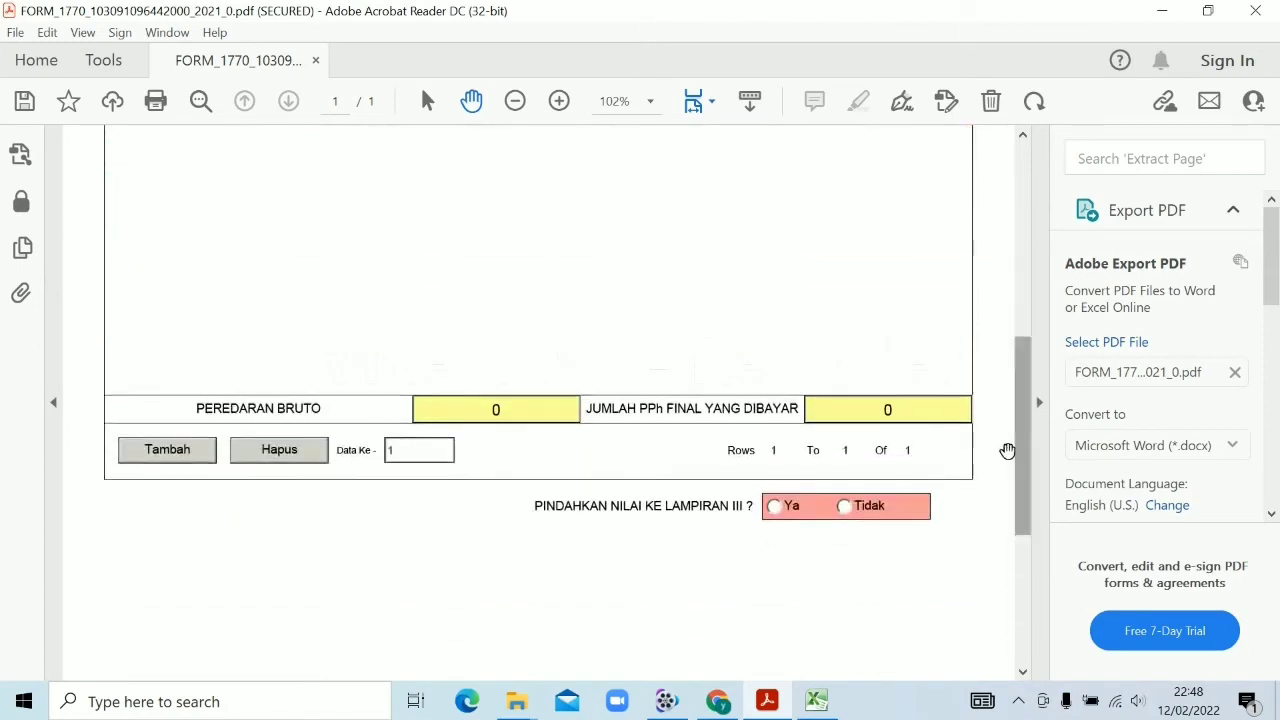
left_click(297, 455)
Step: Import the Daftar PP4623 file into the PP 46/23 gross income list
left_click_drag(1029, 406, 1020, 163)
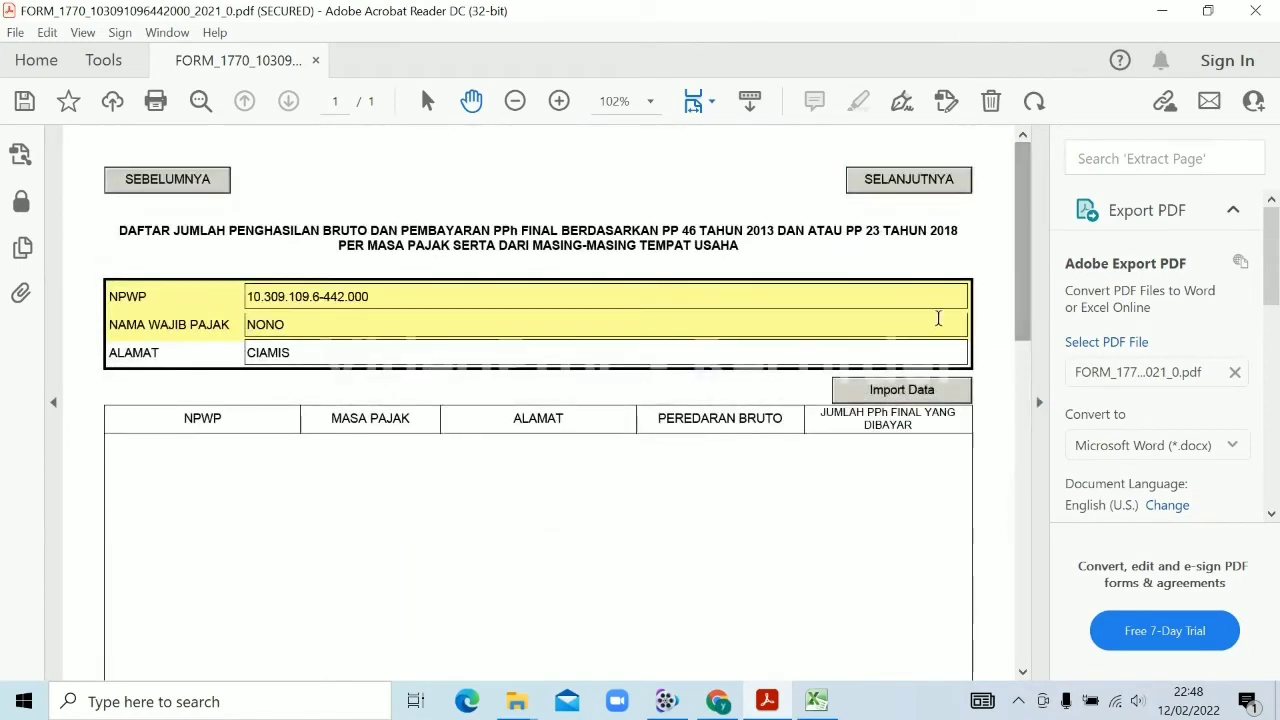
left_click(903, 390)
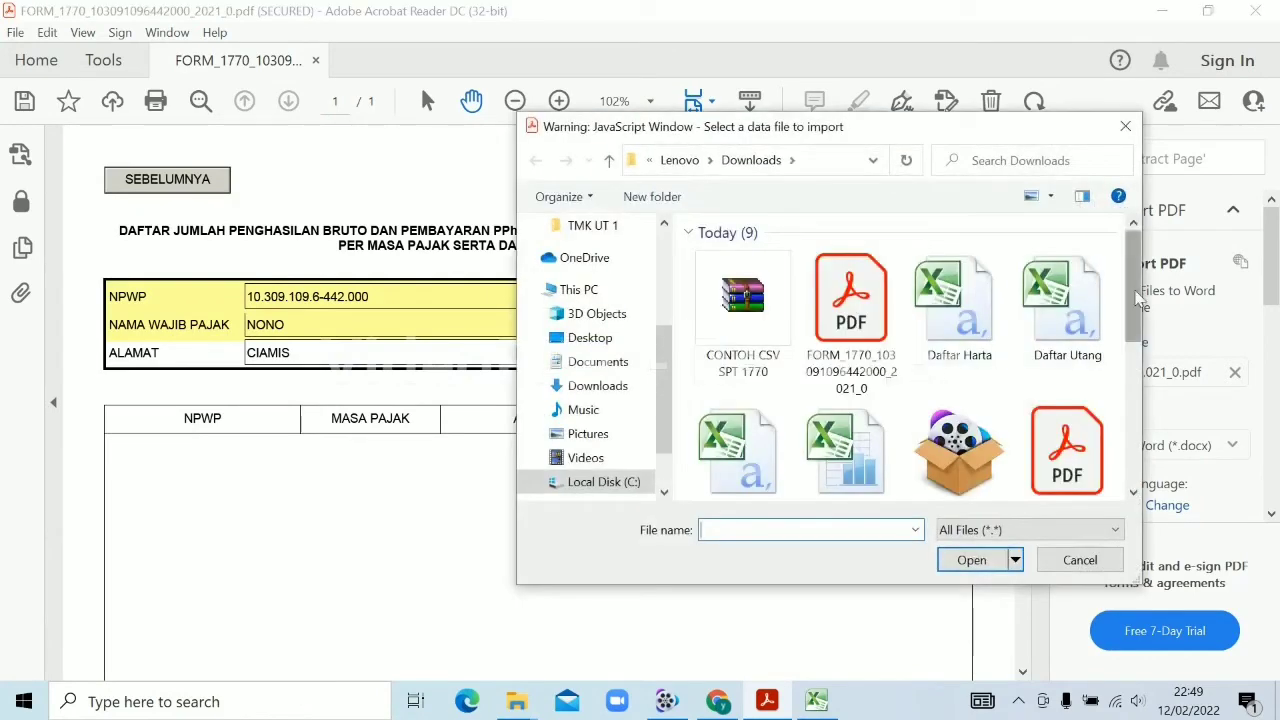
left_click_drag(1140, 298, 1136, 350)
double_click(745, 415)
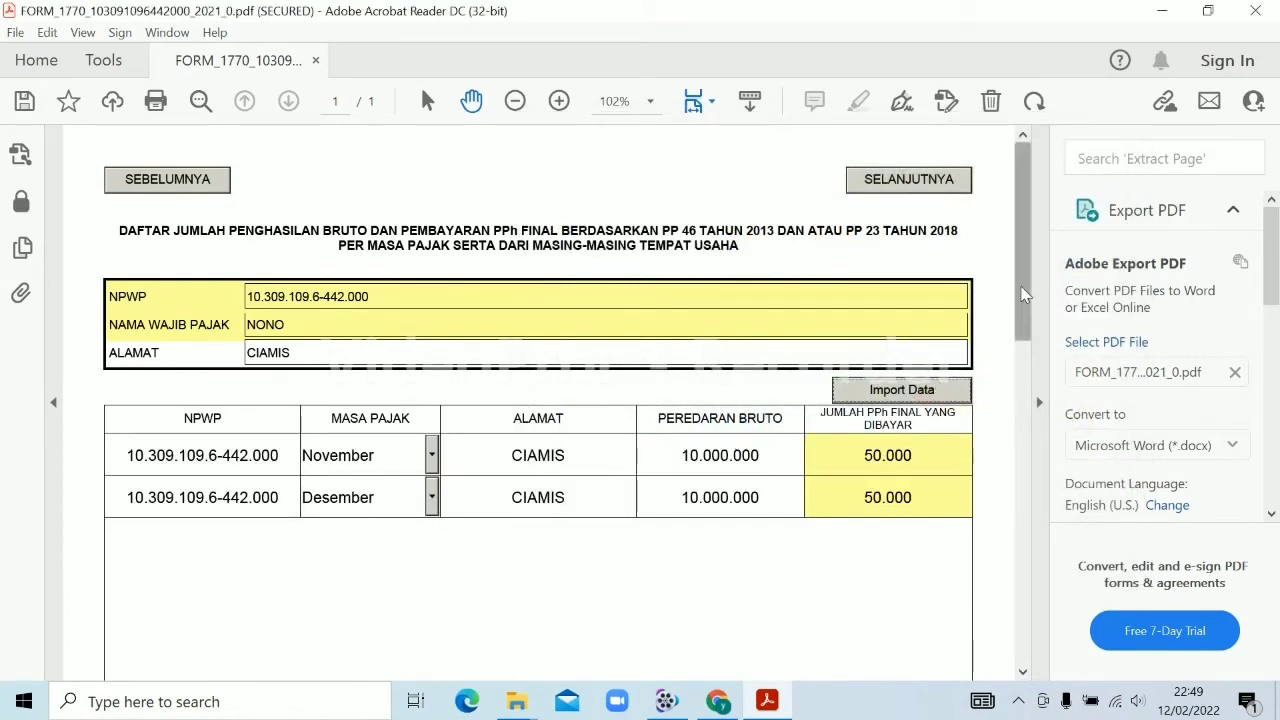
Step: Go back to the first page of the PP 46/23 list and review its monthly rows
left_click_drag(1022, 292, 982, 484)
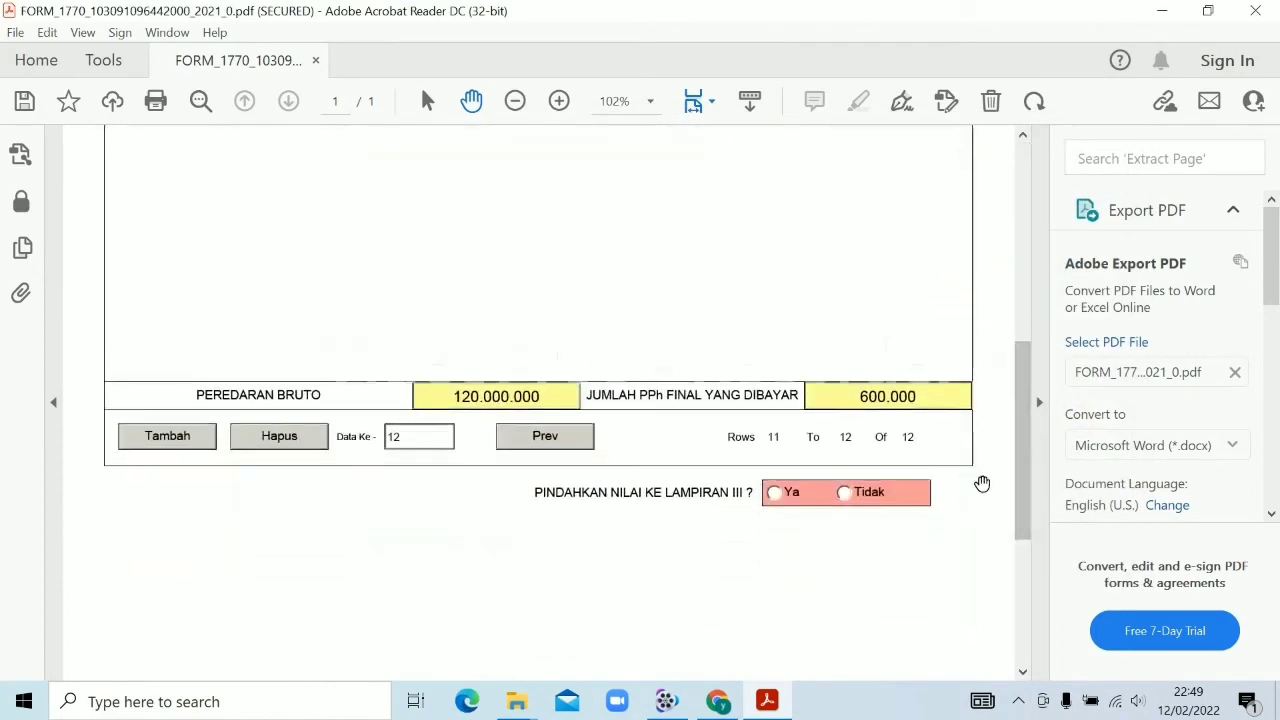
left_click(552, 447)
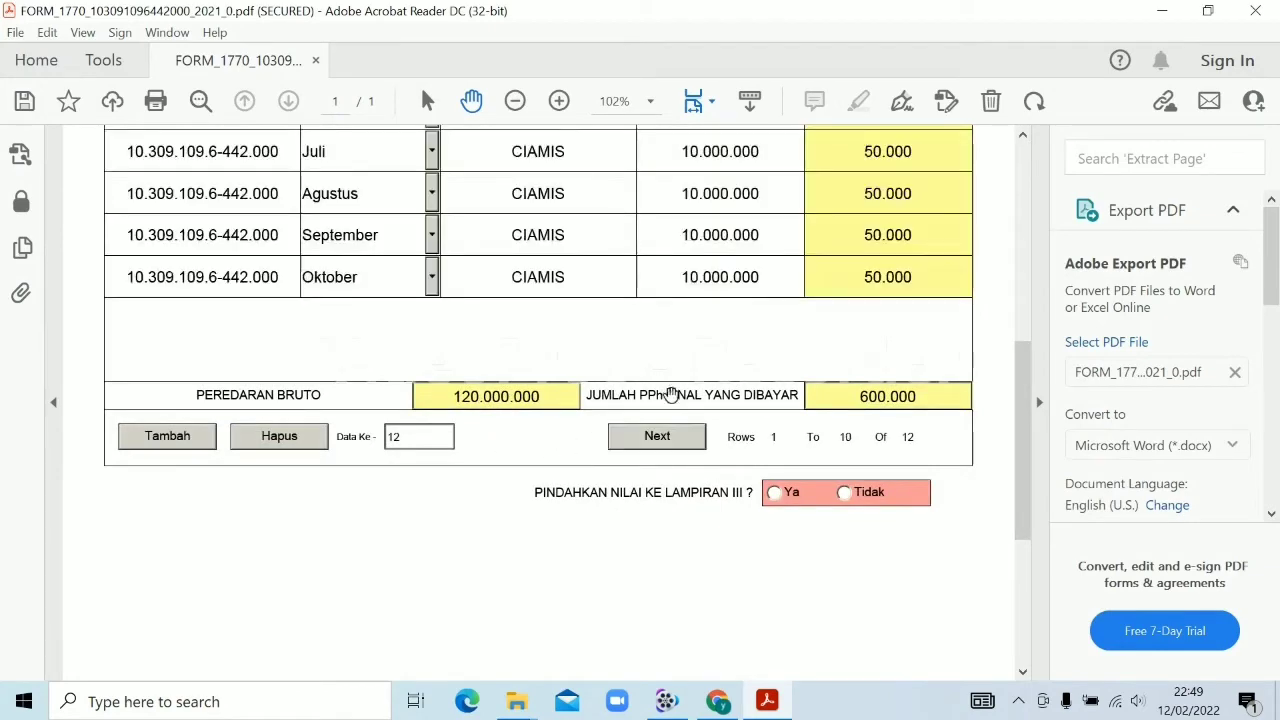
left_click_drag(1025, 449, 1010, 327)
left_click_drag(1010, 380, 961, 469)
Step: Choose Ya for moving the PP 46/23 values to Lampiran III and proceed to Lampiran II
left_click(774, 441)
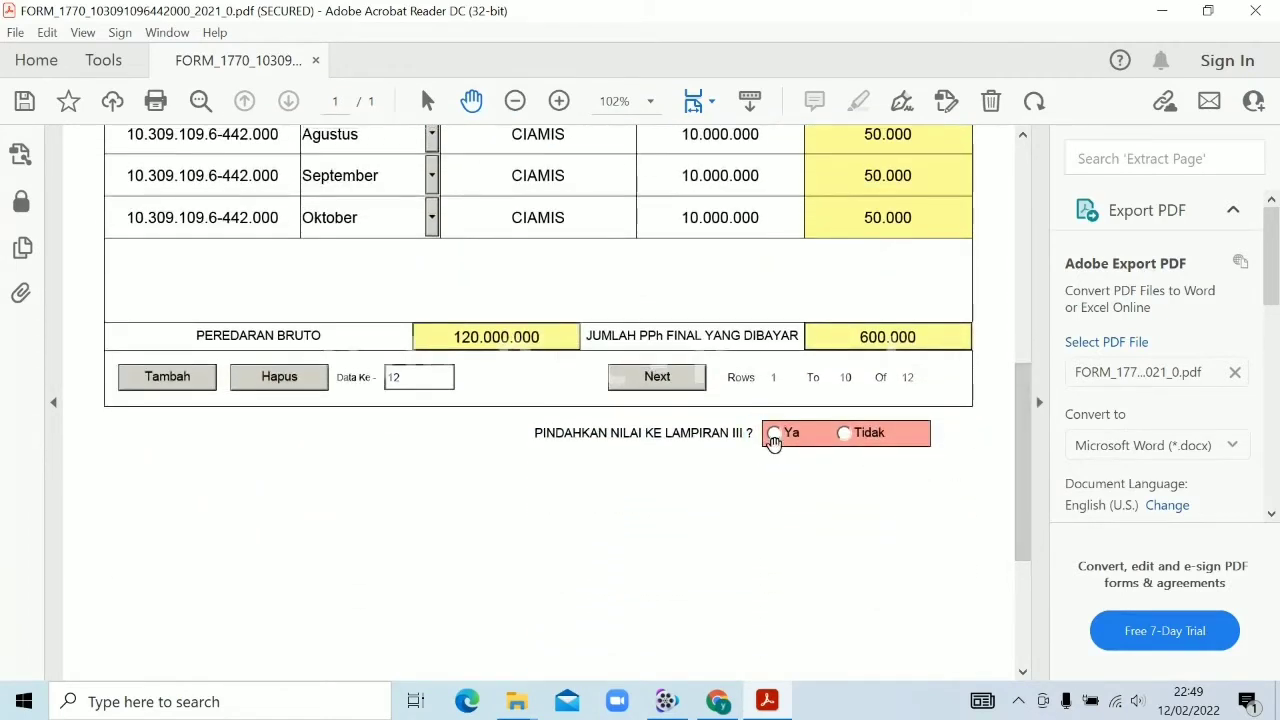
left_click(774, 441)
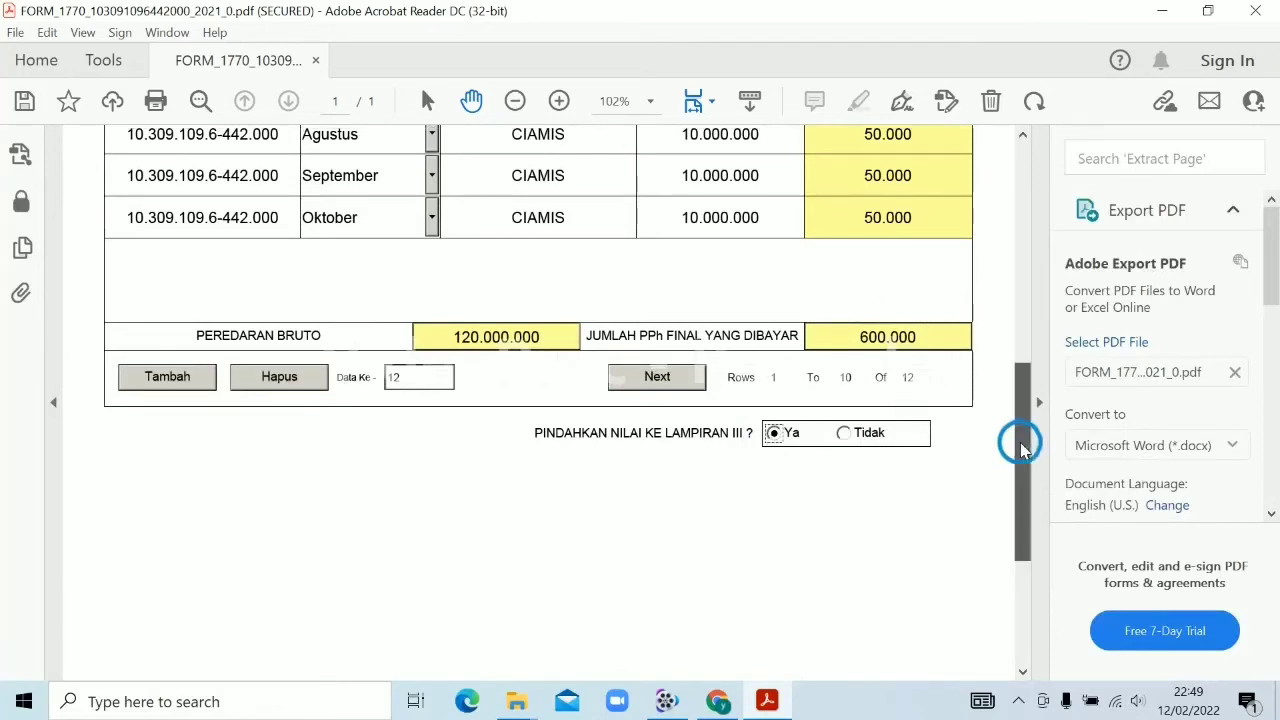
left_click_drag(1020, 443, 1010, 218)
left_click(937, 188)
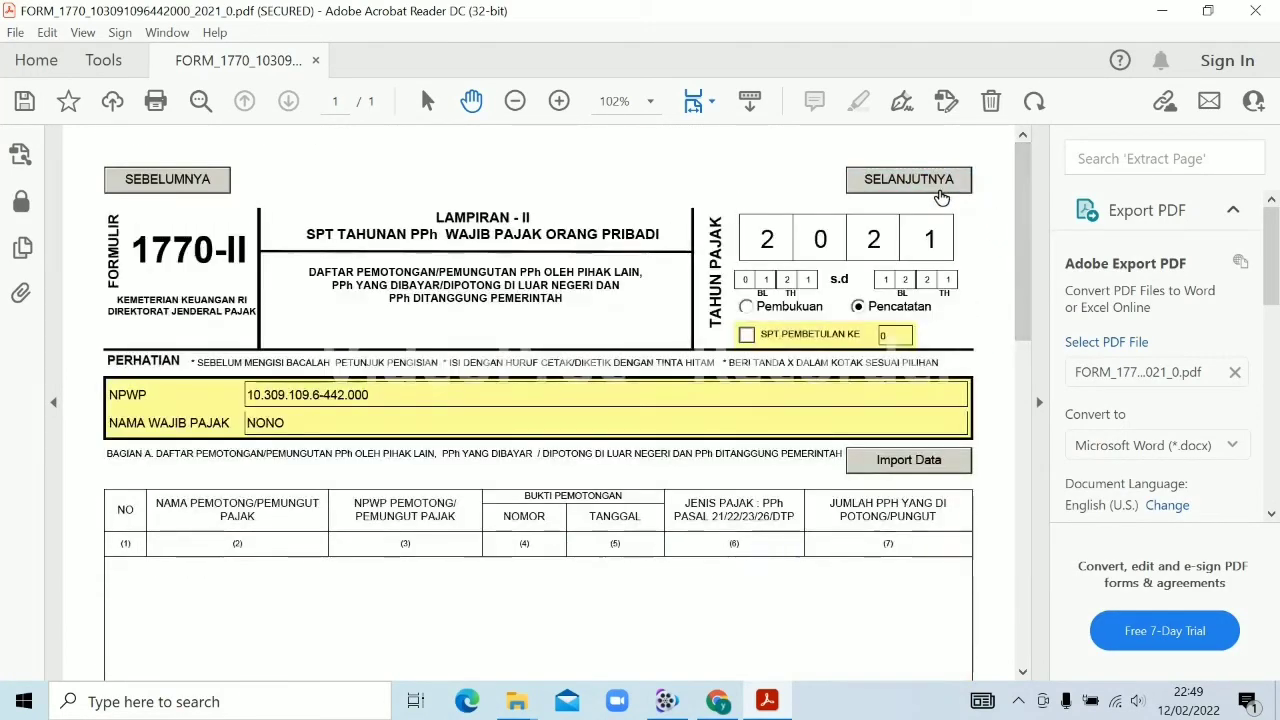
Step: Go back through the attachments to Lampiran III and check the PP46/23 amounts carried into item 16 of Bagian A
left_click(1025, 226)
left_click_drag(1025, 226, 1020, 180)
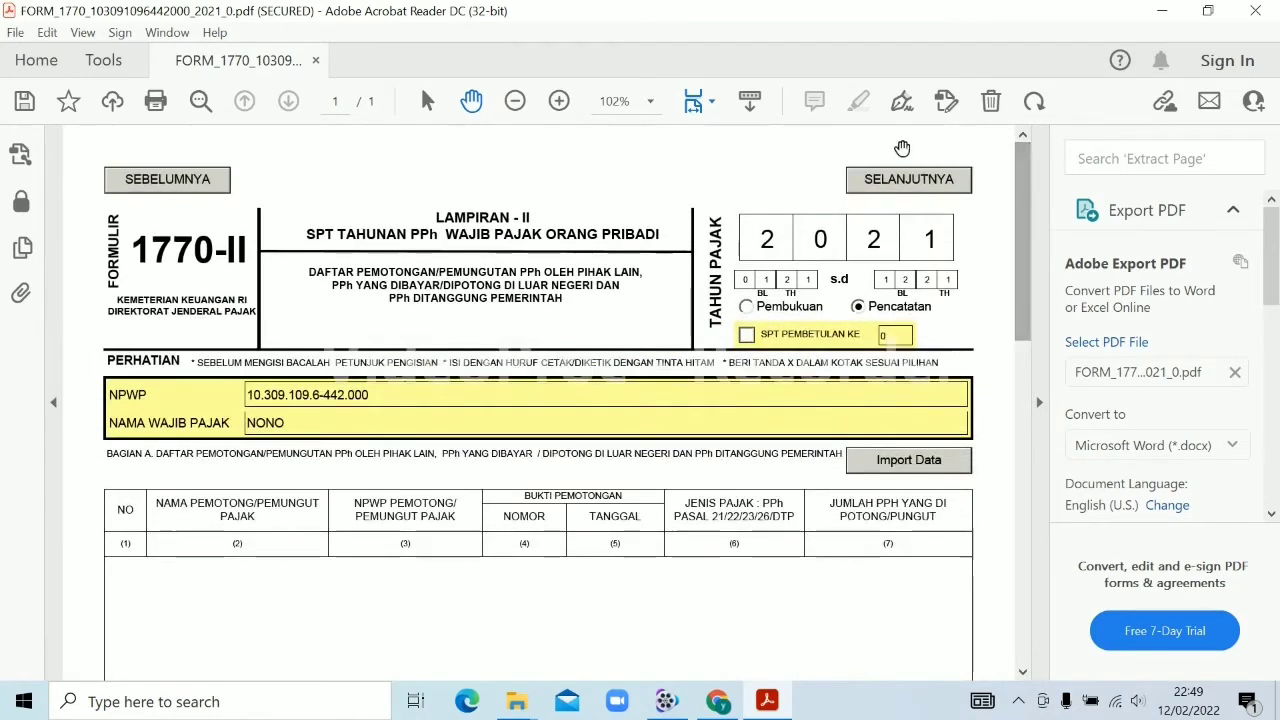
left_click(890, 180)
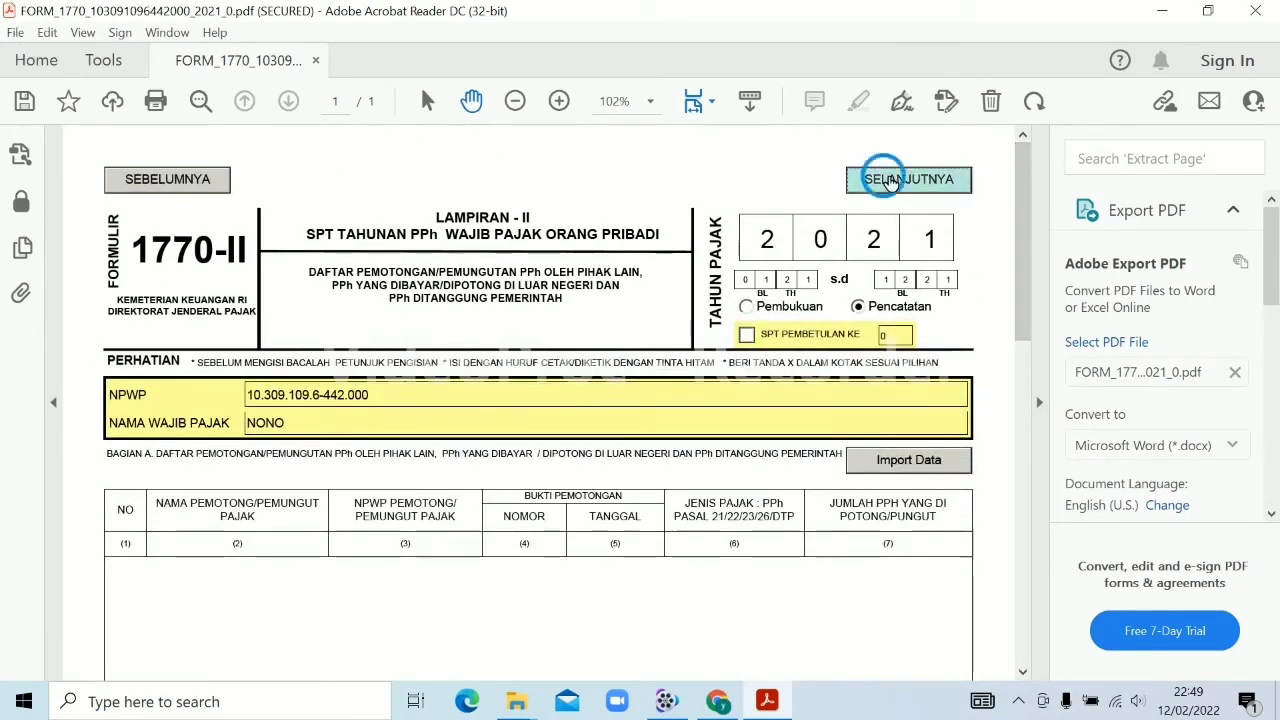
left_click(210, 183)
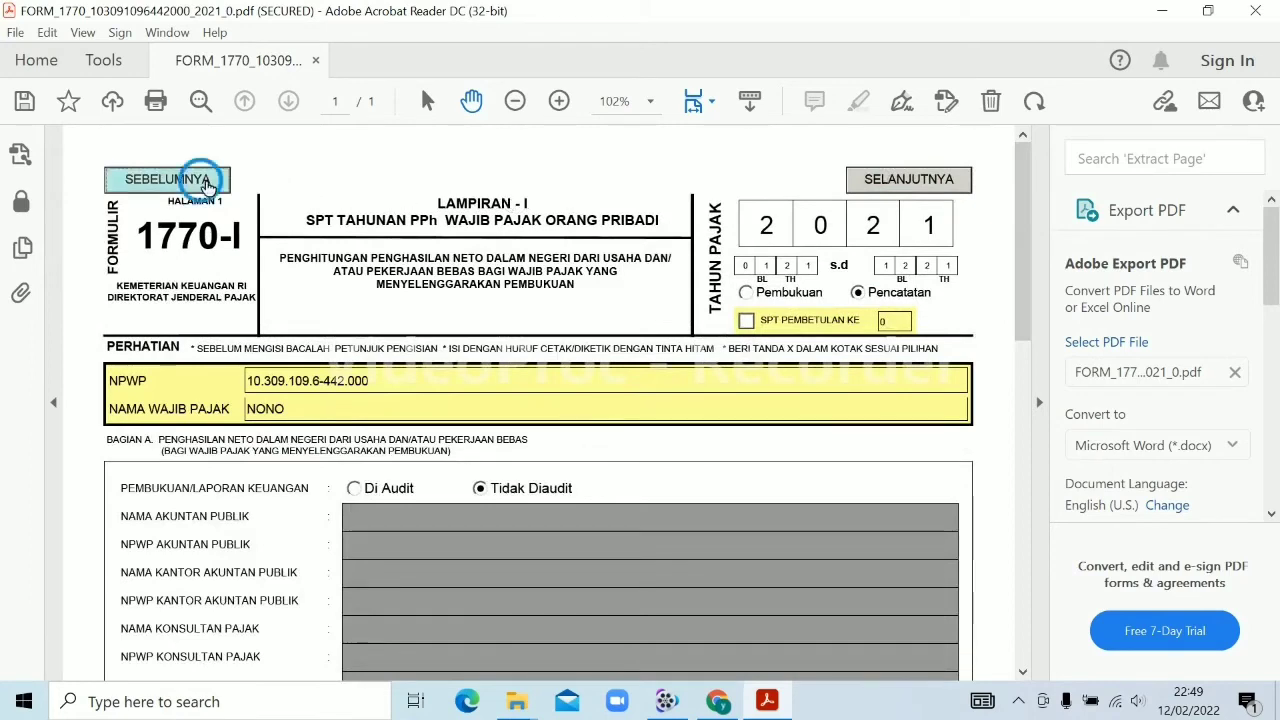
left_click(207, 185)
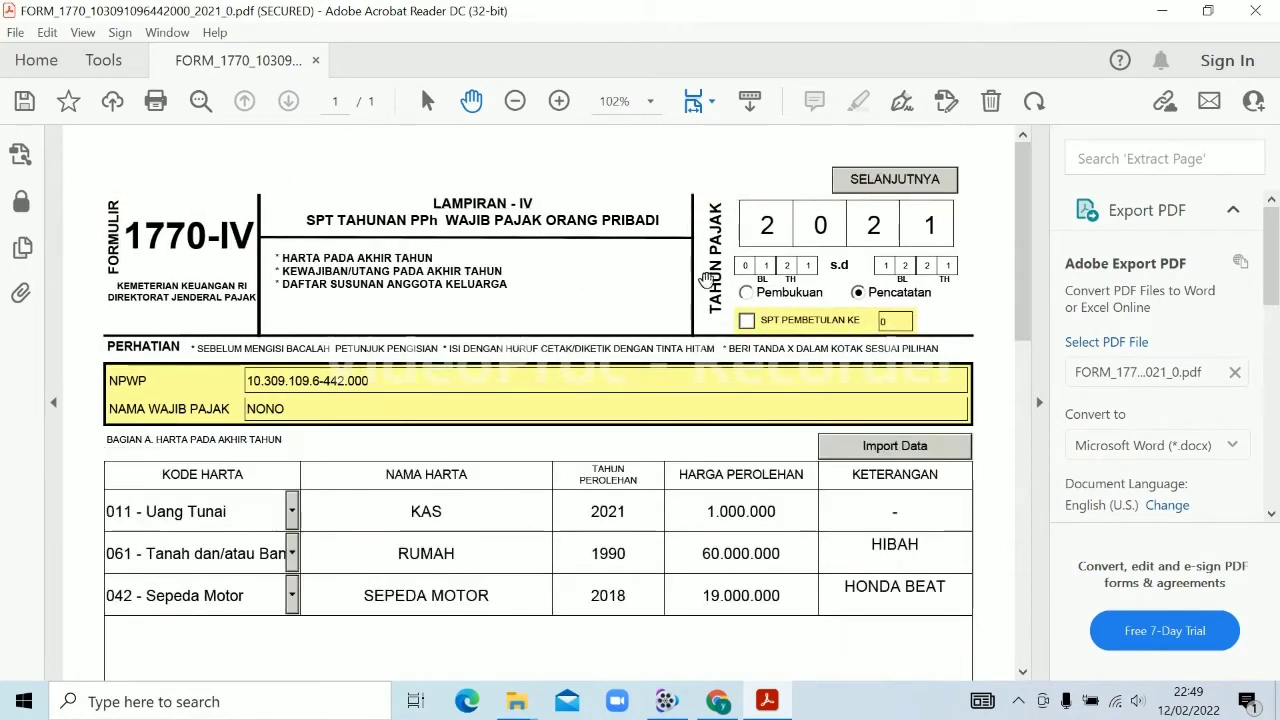
left_click(872, 183)
left_click_drag(1019, 179, 963, 420)
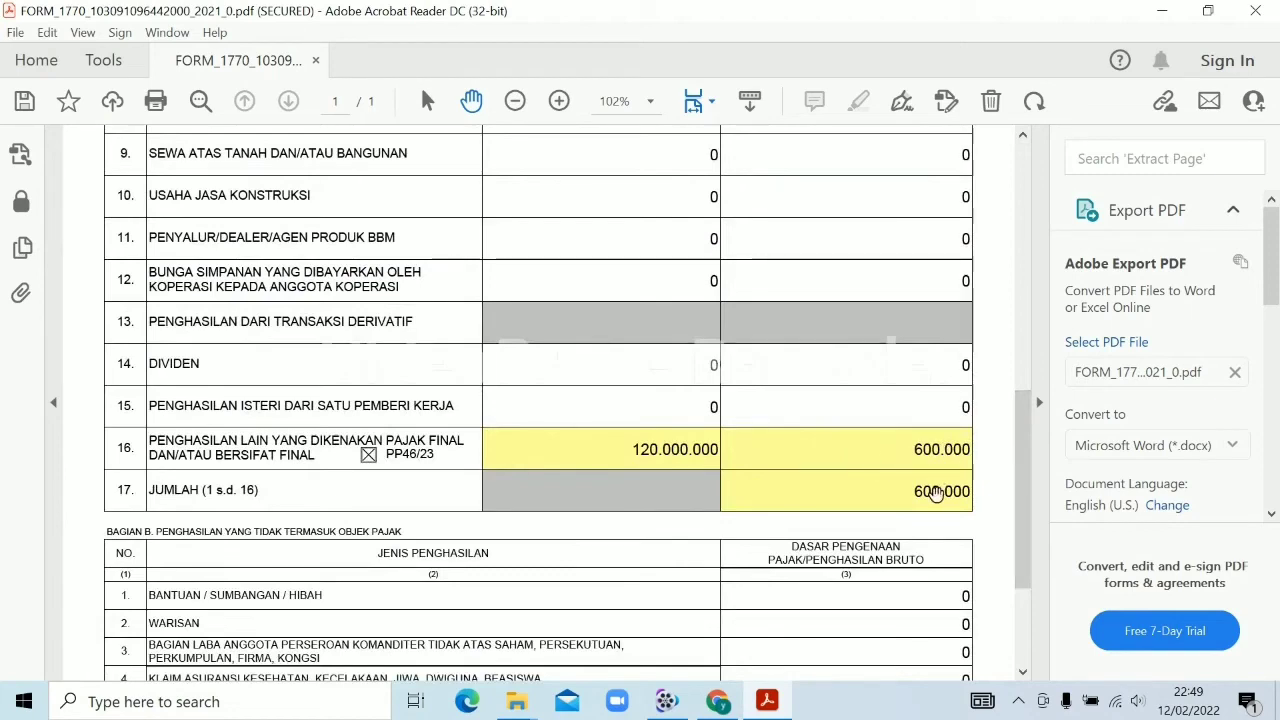
left_click(1022, 487)
left_click_drag(1022, 487, 1006, 560)
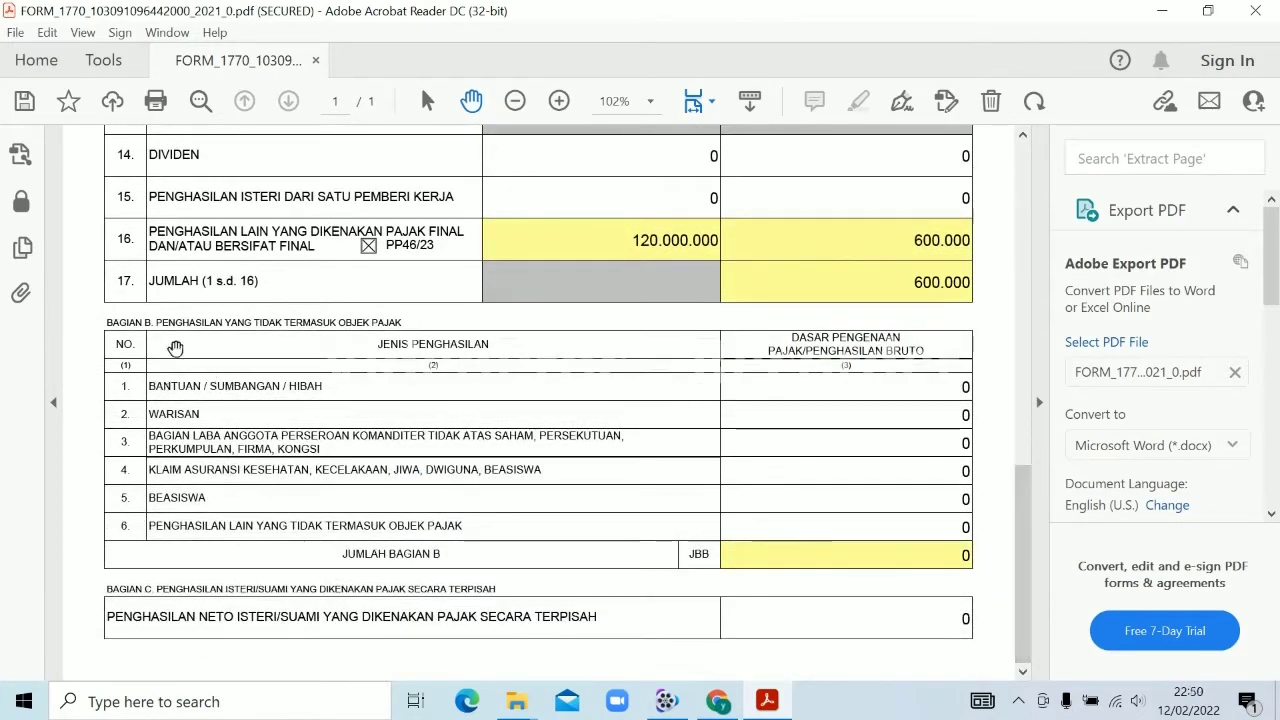
Step: Go through the non-taxable income fields of Bagian B and the separately taxed spouse income field of Bagian C in Lampiran III
left_click(845, 397)
left_click(869, 416)
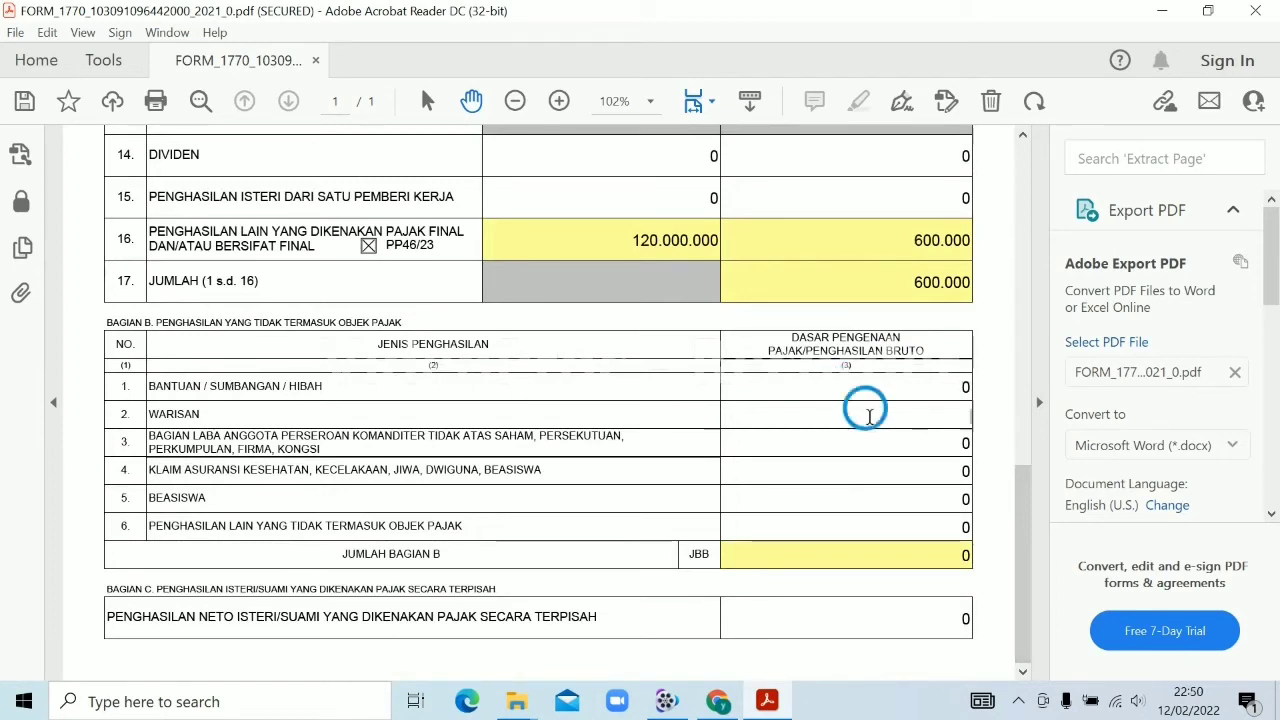
left_click(887, 441)
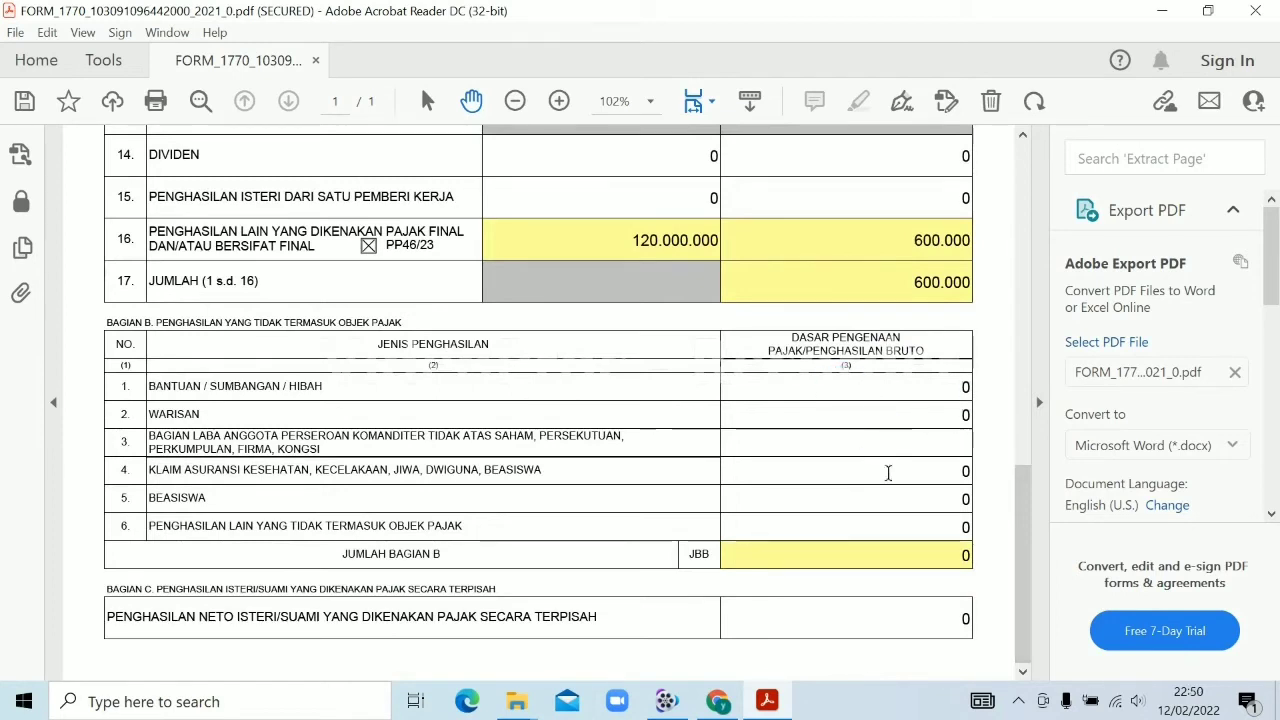
left_click(886, 470)
key("Tab")
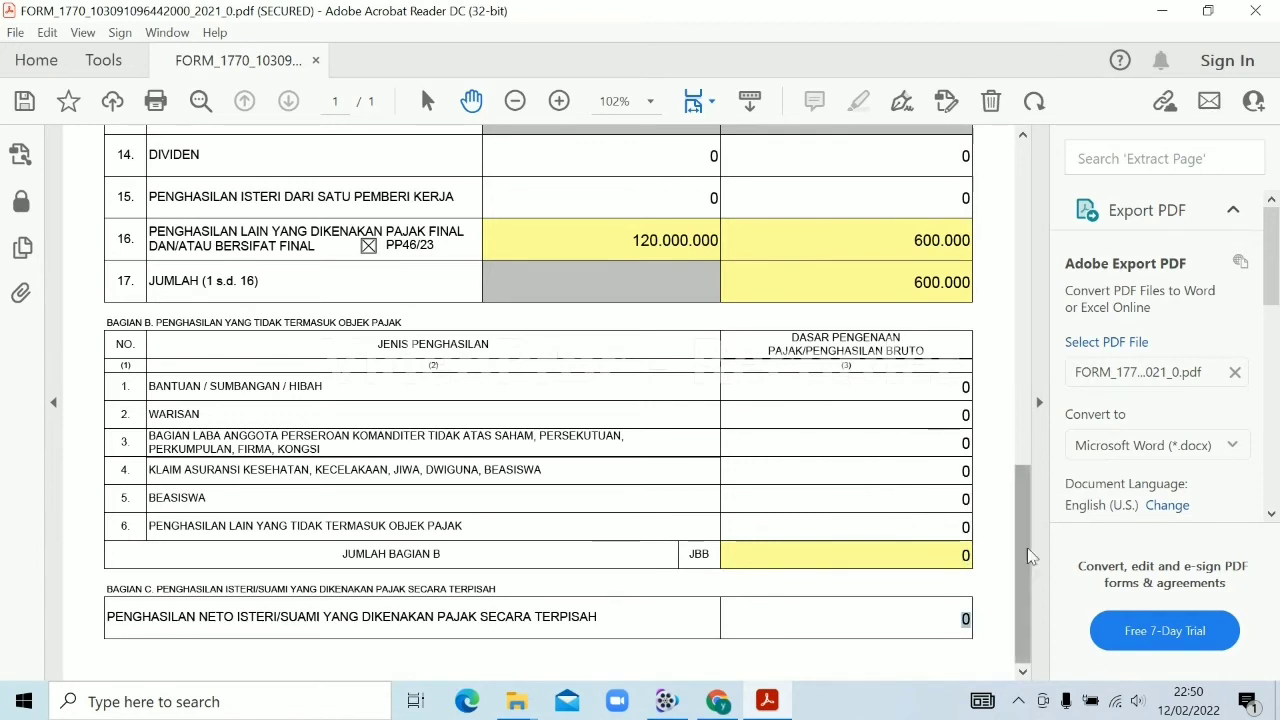
Step: Proceed from Lampiran III through the PP 46/23 list, Lampiran II and page 1 of Lampiran I to its page 2
left_click_drag(1024, 553, 1008, 225)
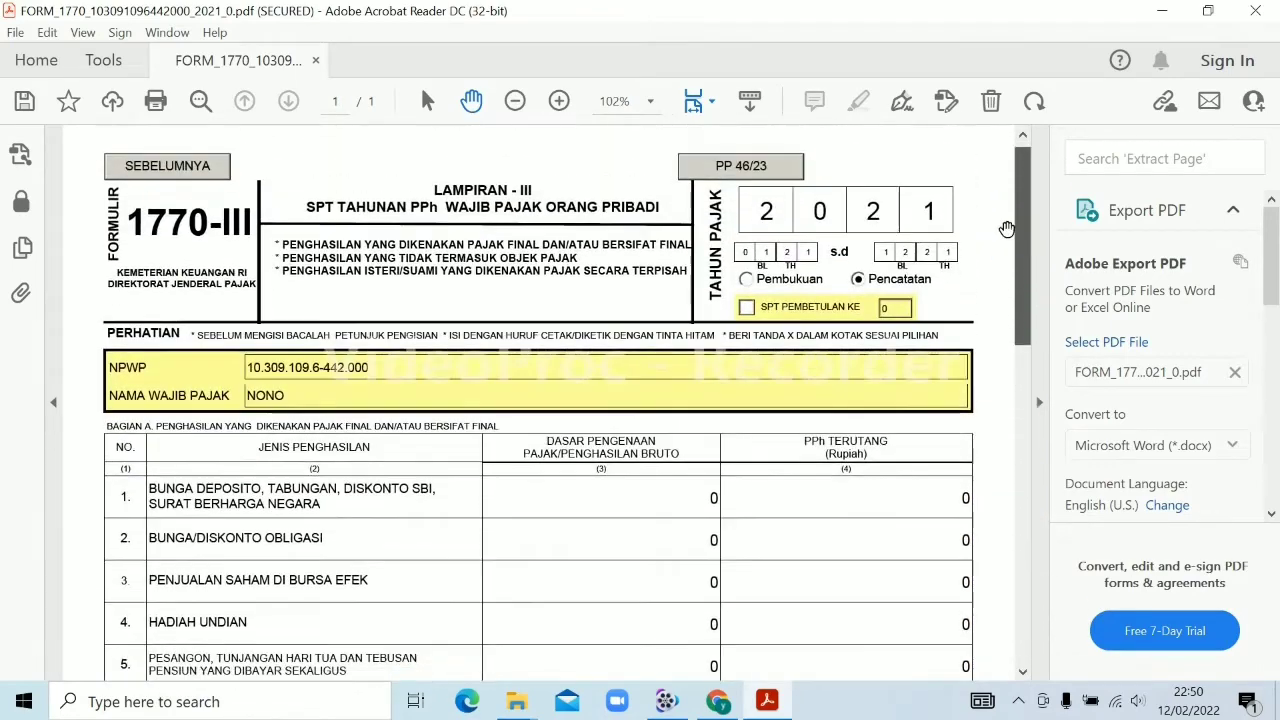
left_click(781, 173)
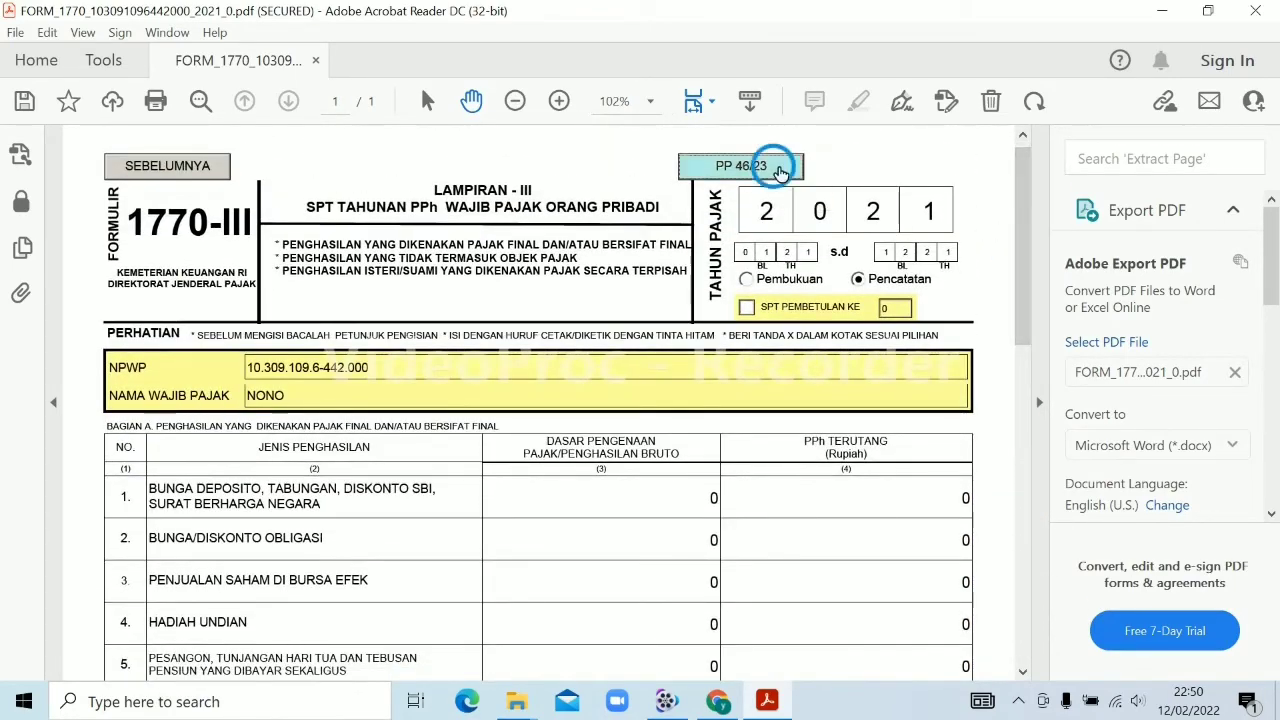
left_click(903, 172)
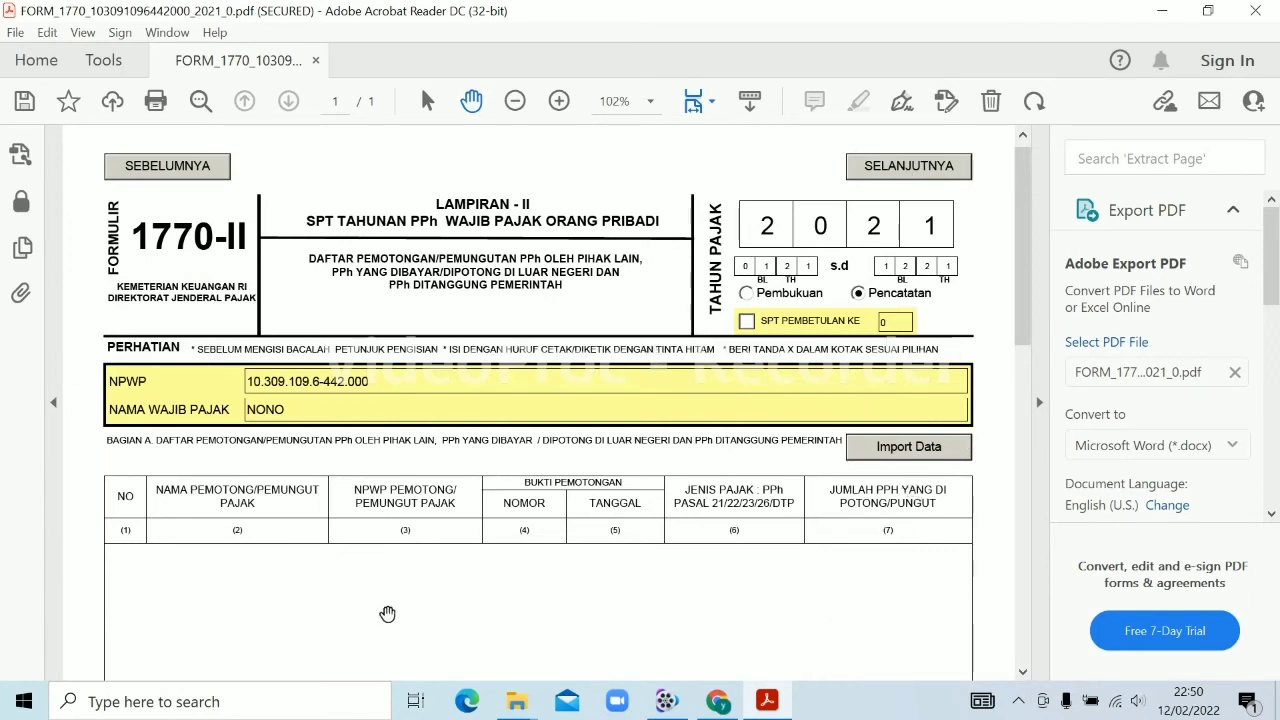
left_click(914, 182)
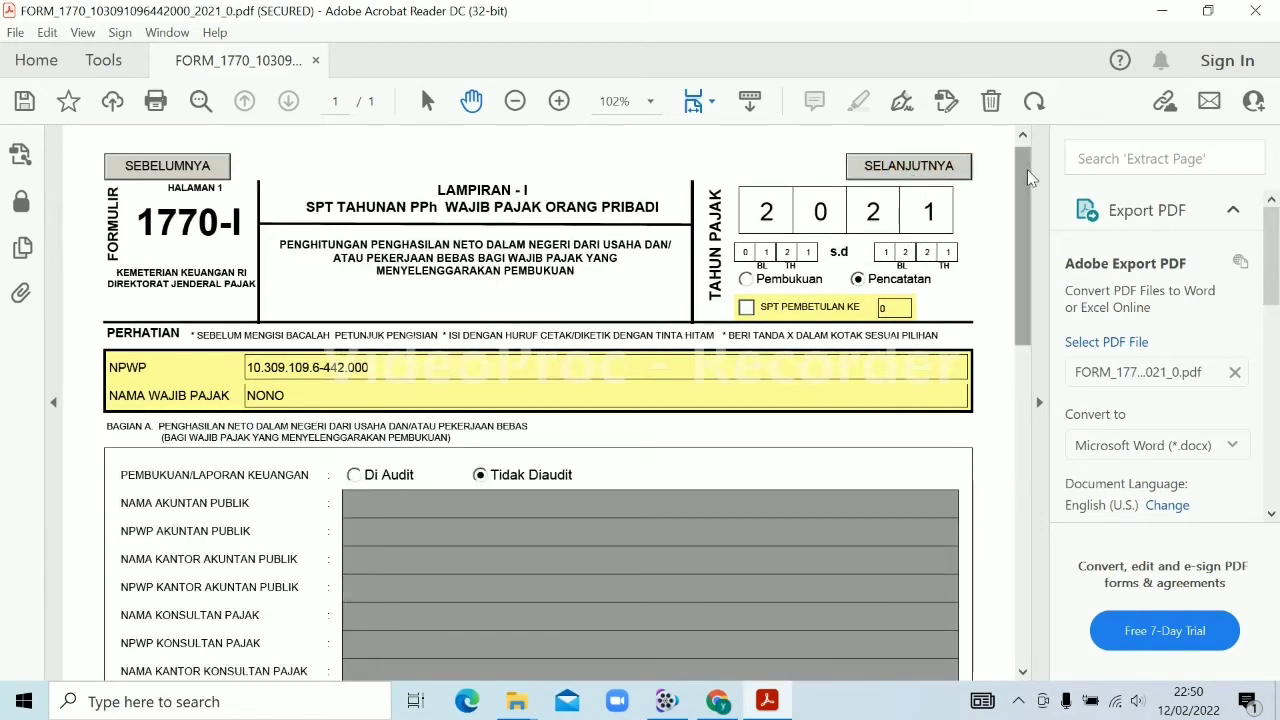
left_click_drag(1027, 289, 978, 289)
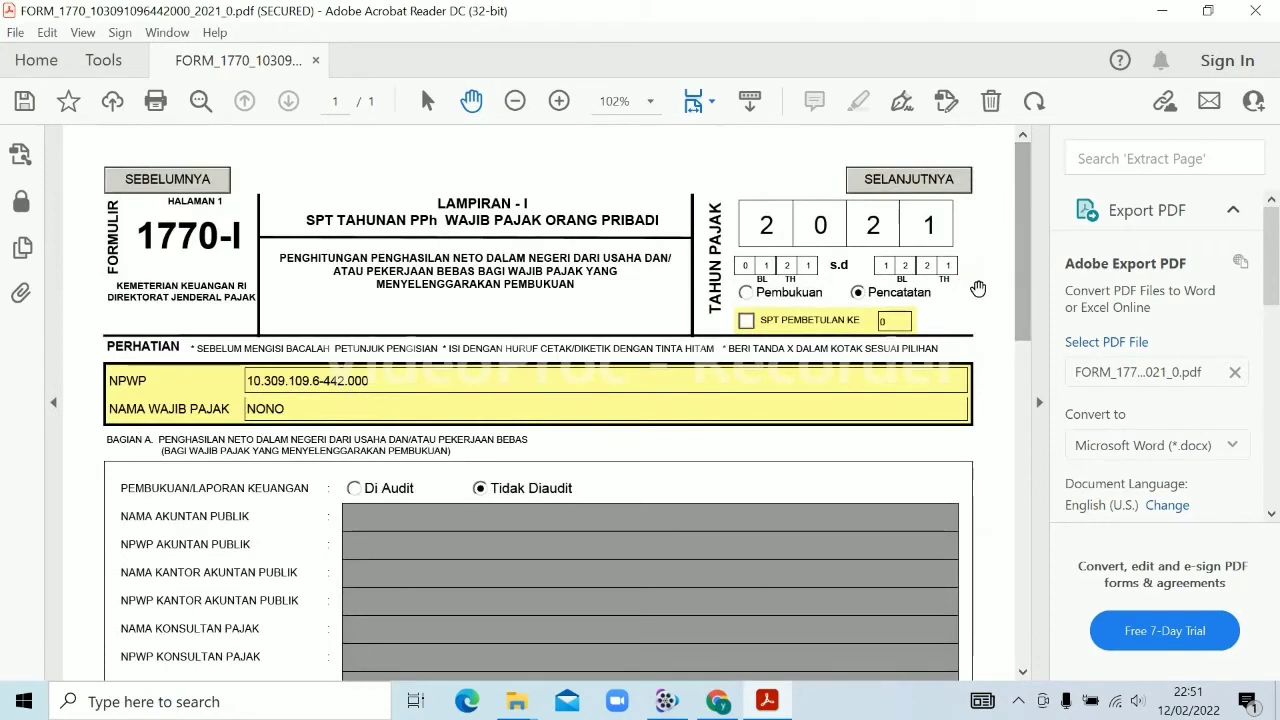
left_click(927, 178)
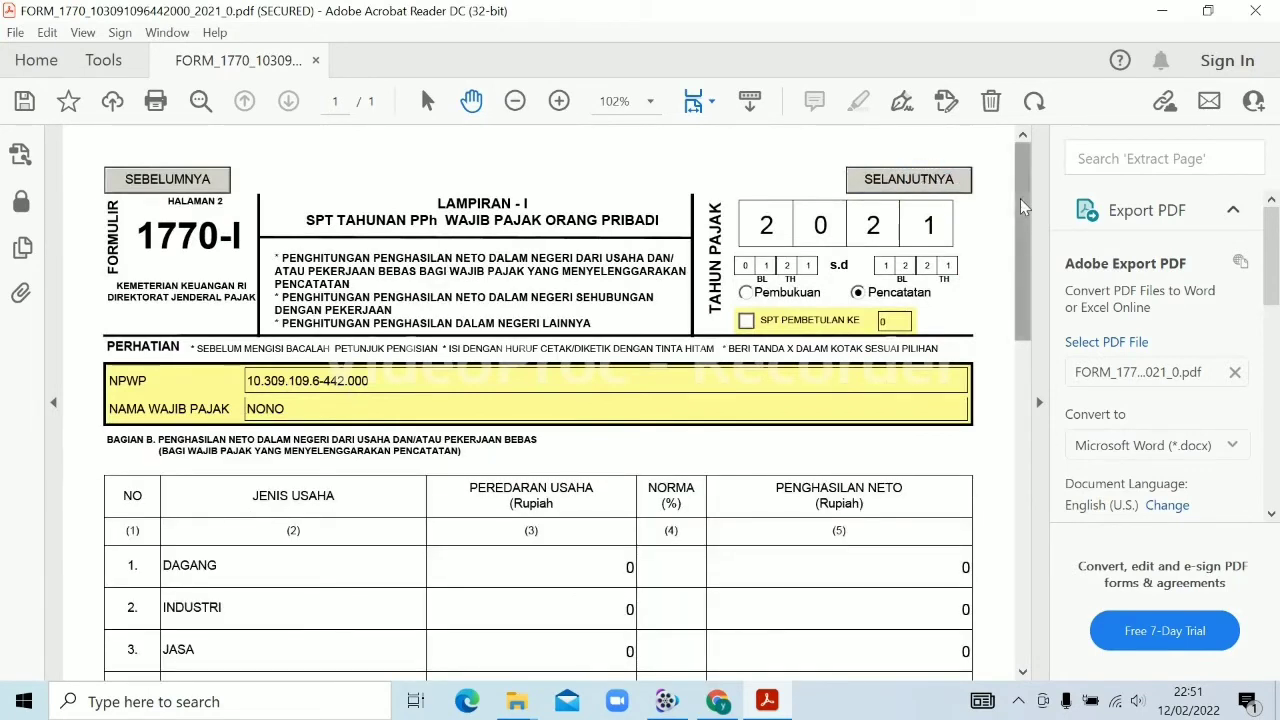
Step: Review Bagian B, C and D on page 2 of Lampiran I and proceed to the main Form 1770
left_click_drag(1020, 198, 1015, 268)
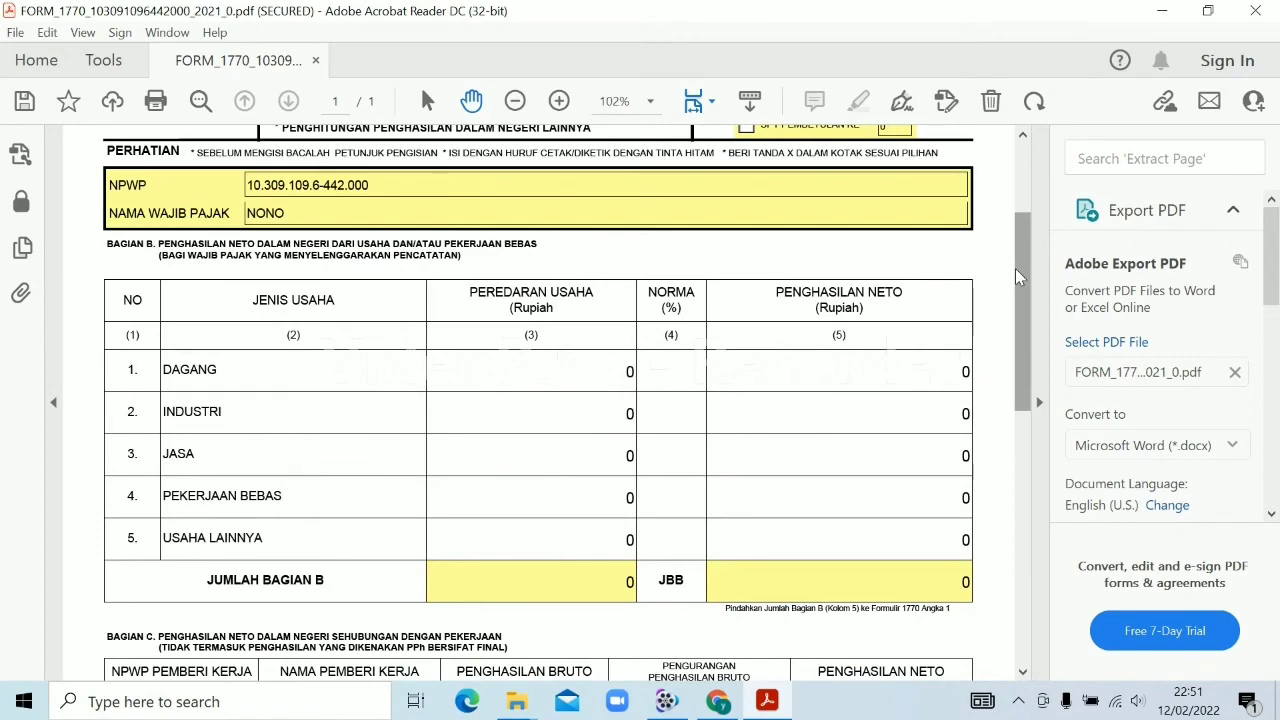
left_click_drag(1023, 278, 1022, 405)
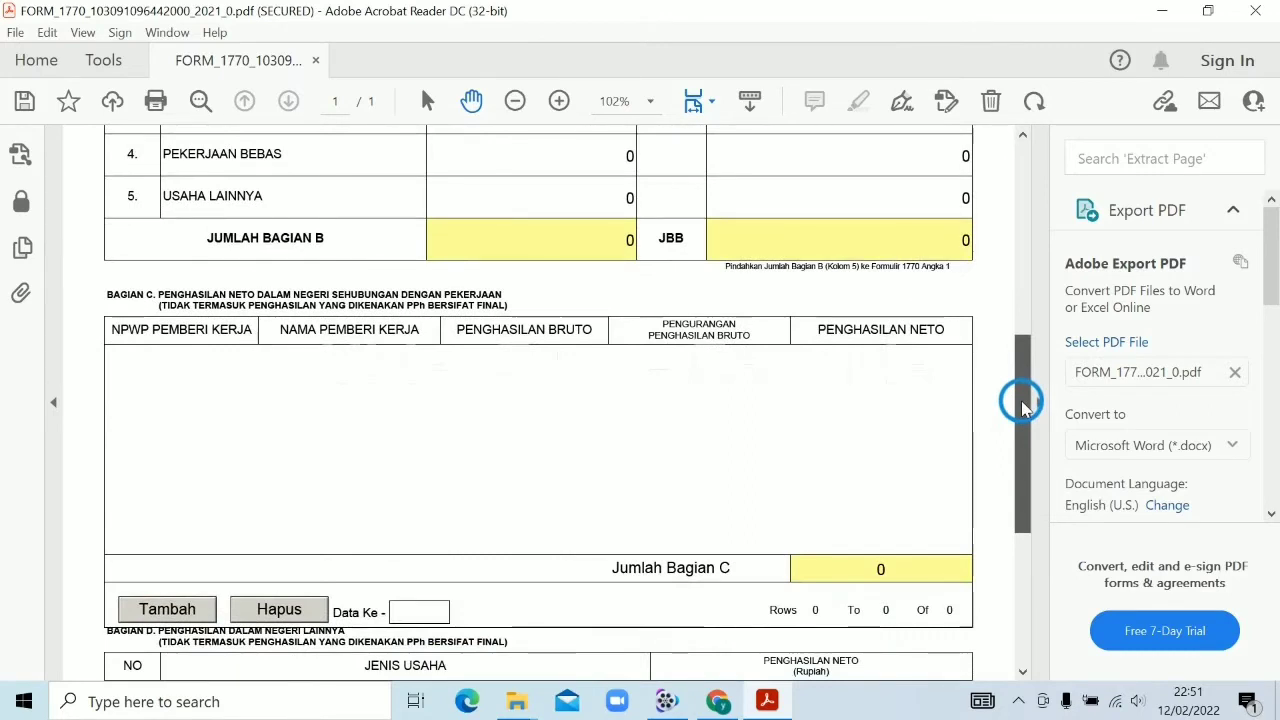
left_click_drag(1022, 405, 1016, 515)
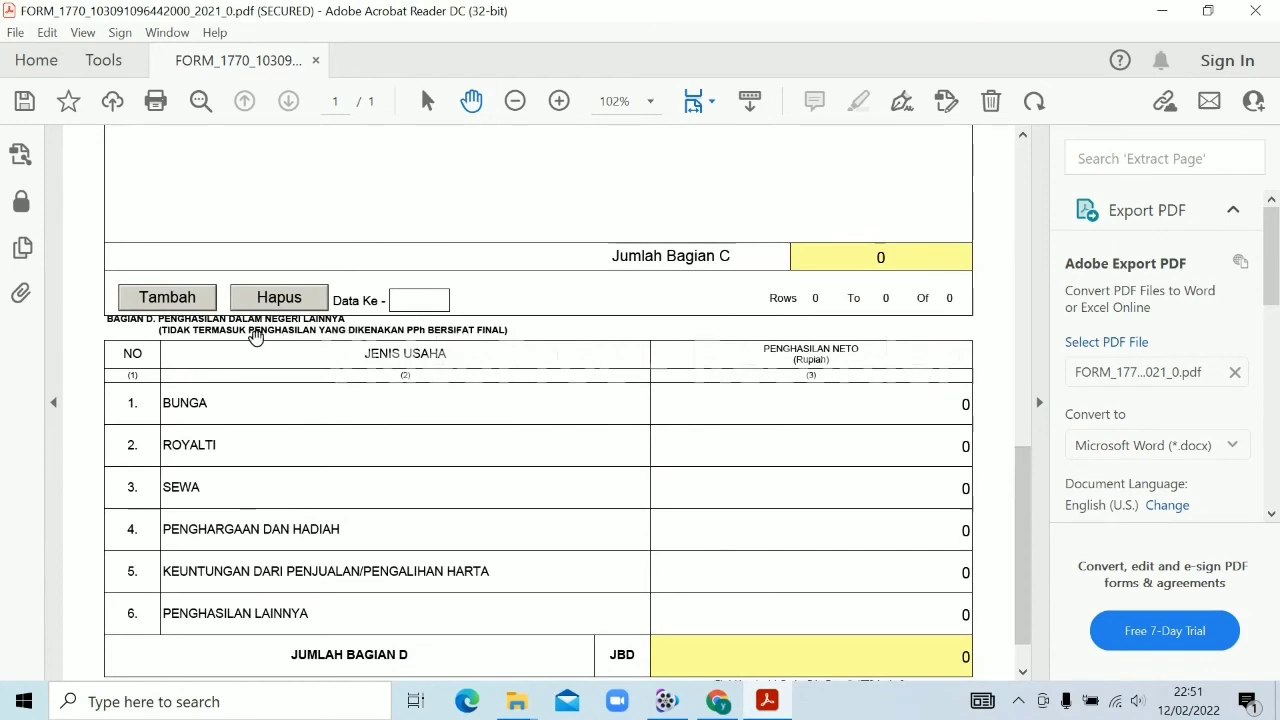
left_click_drag(1025, 490, 968, 150)
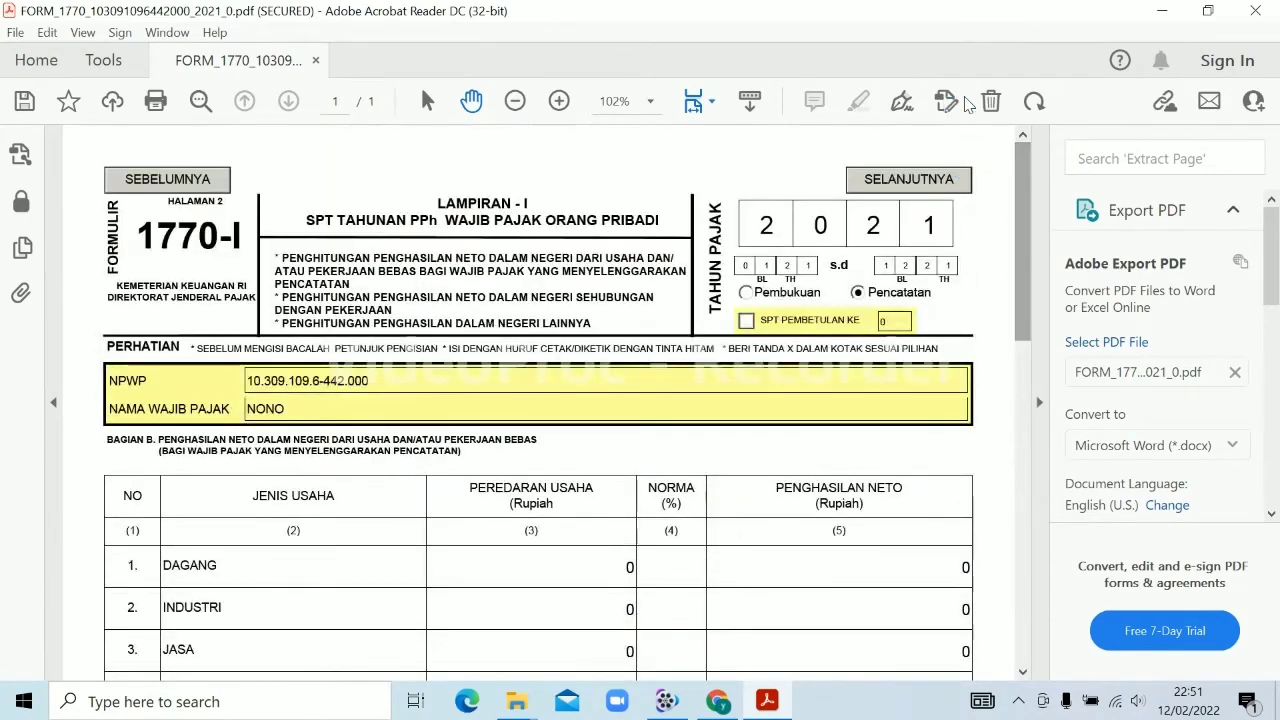
left_click(930, 180)
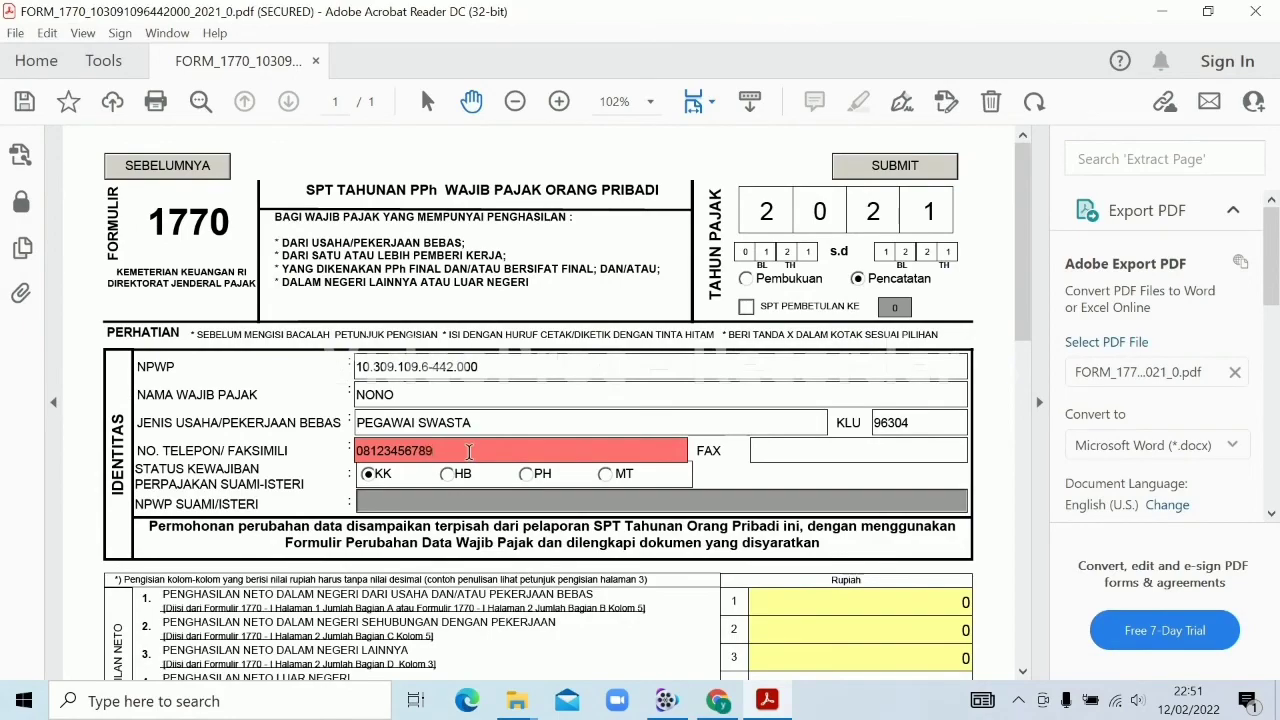
Step: Fill in the taxpayer's phone number and set the Penghasilan Tidak Kena Pajak status to TK with 0 dependants
key("Tab")
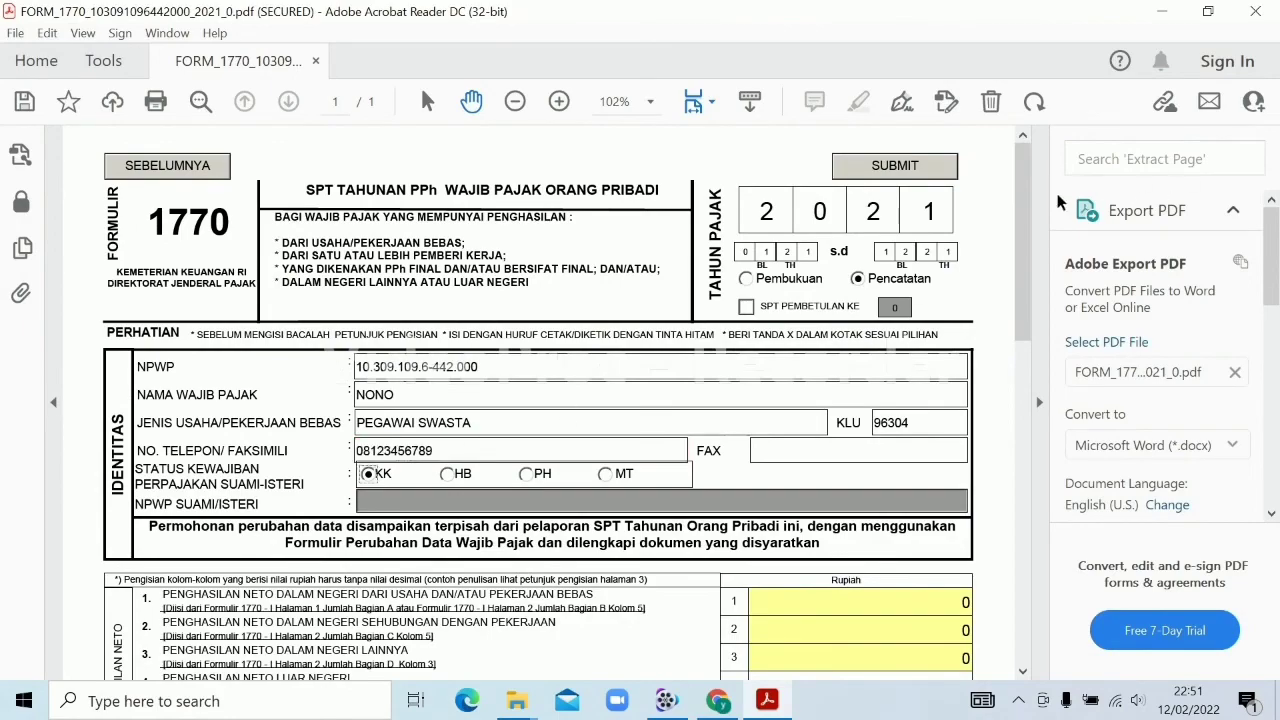
left_click_drag(1025, 191, 1003, 335)
left_click(468, 452)
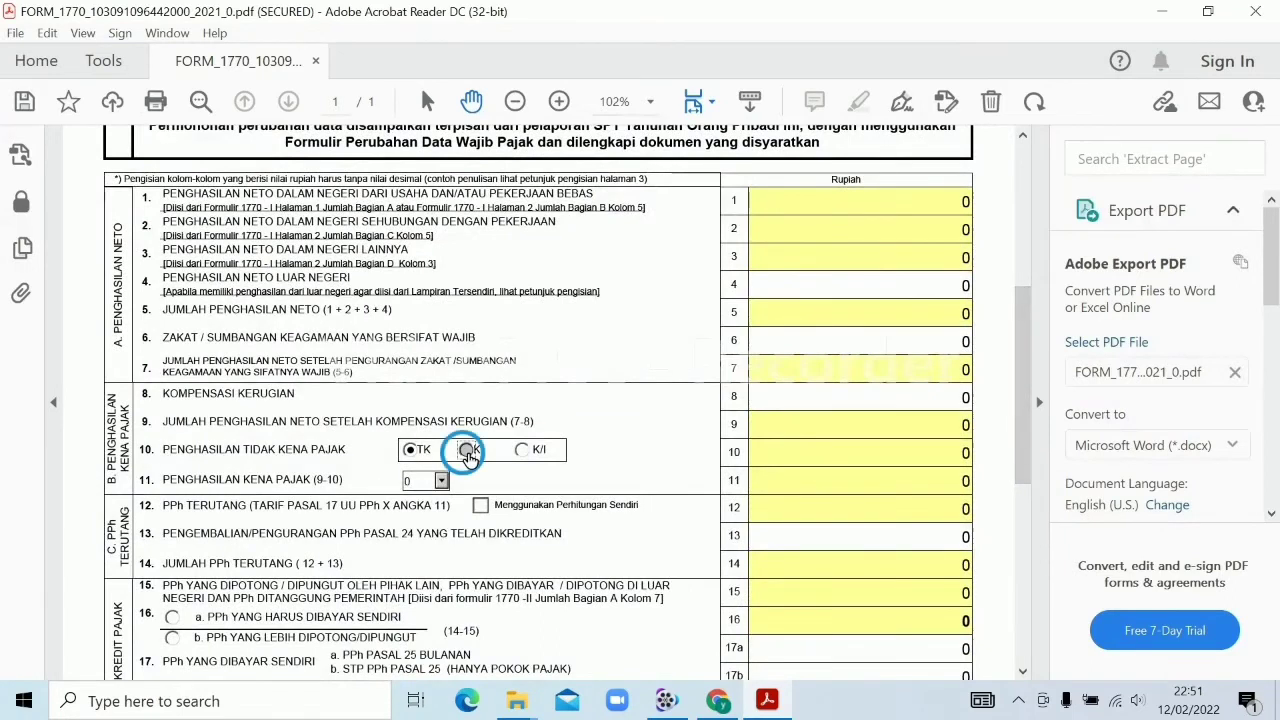
left_click(415, 451)
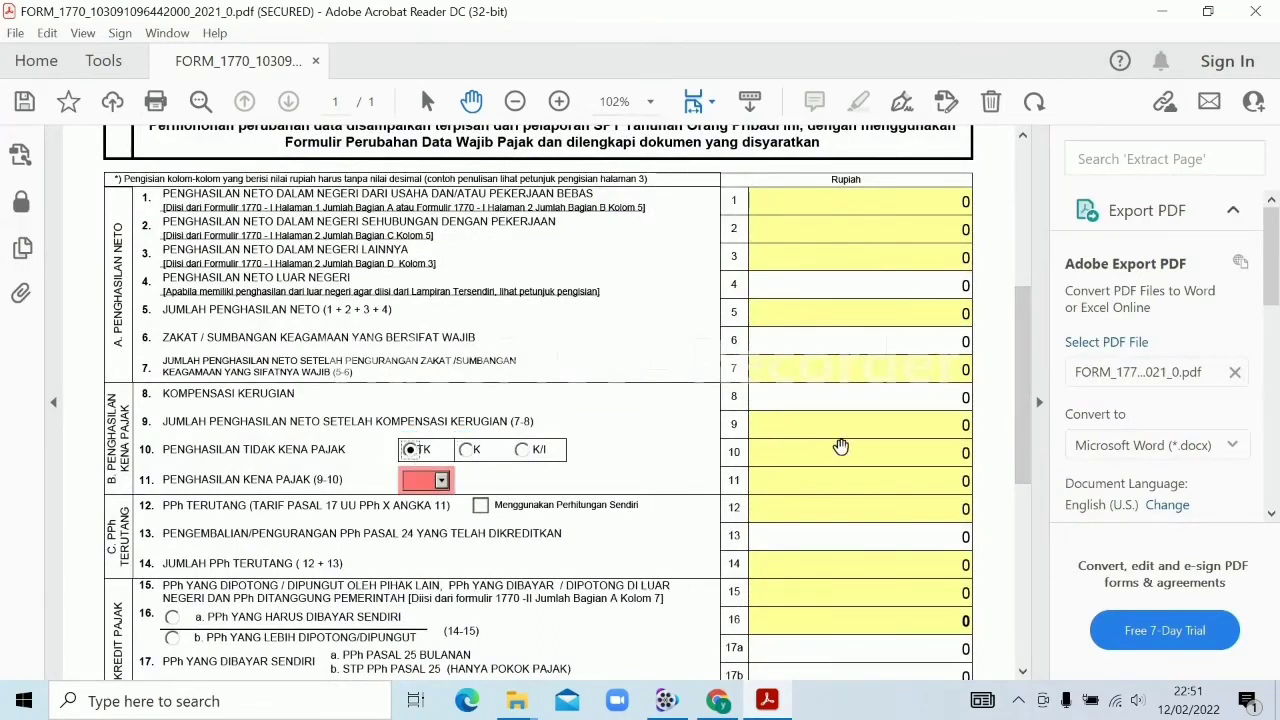
left_click(449, 483)
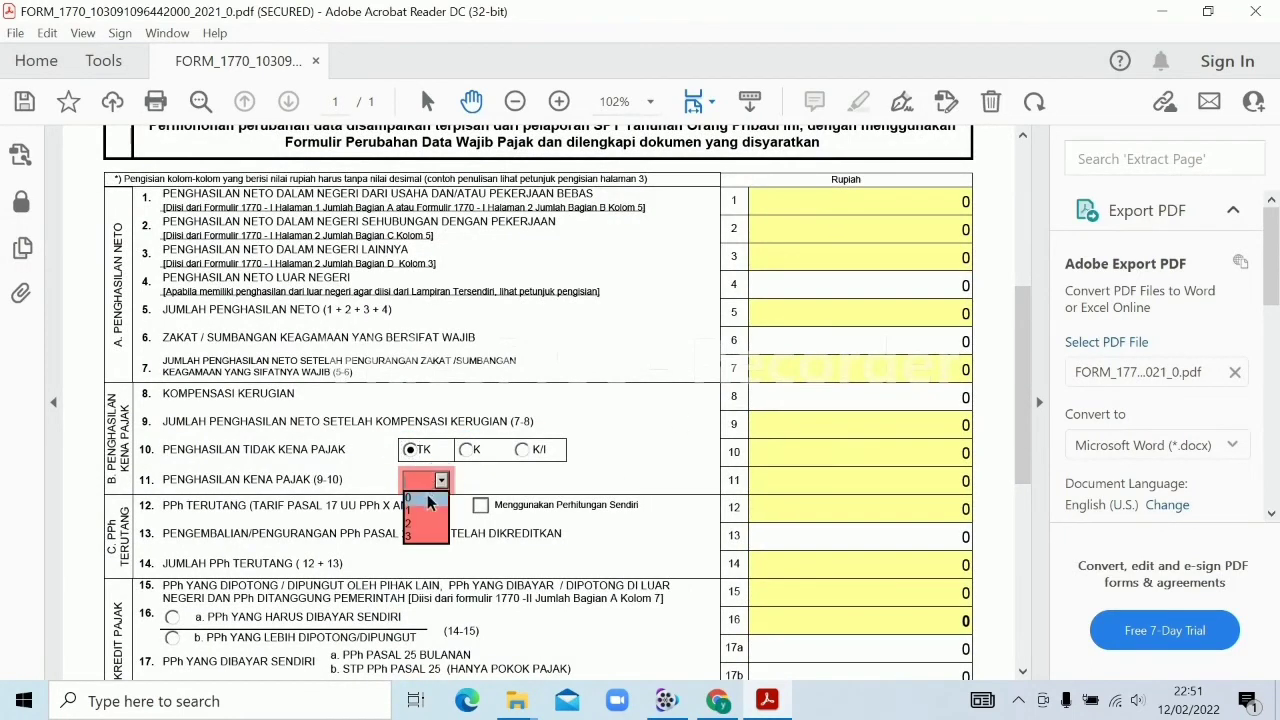
left_click(428, 502)
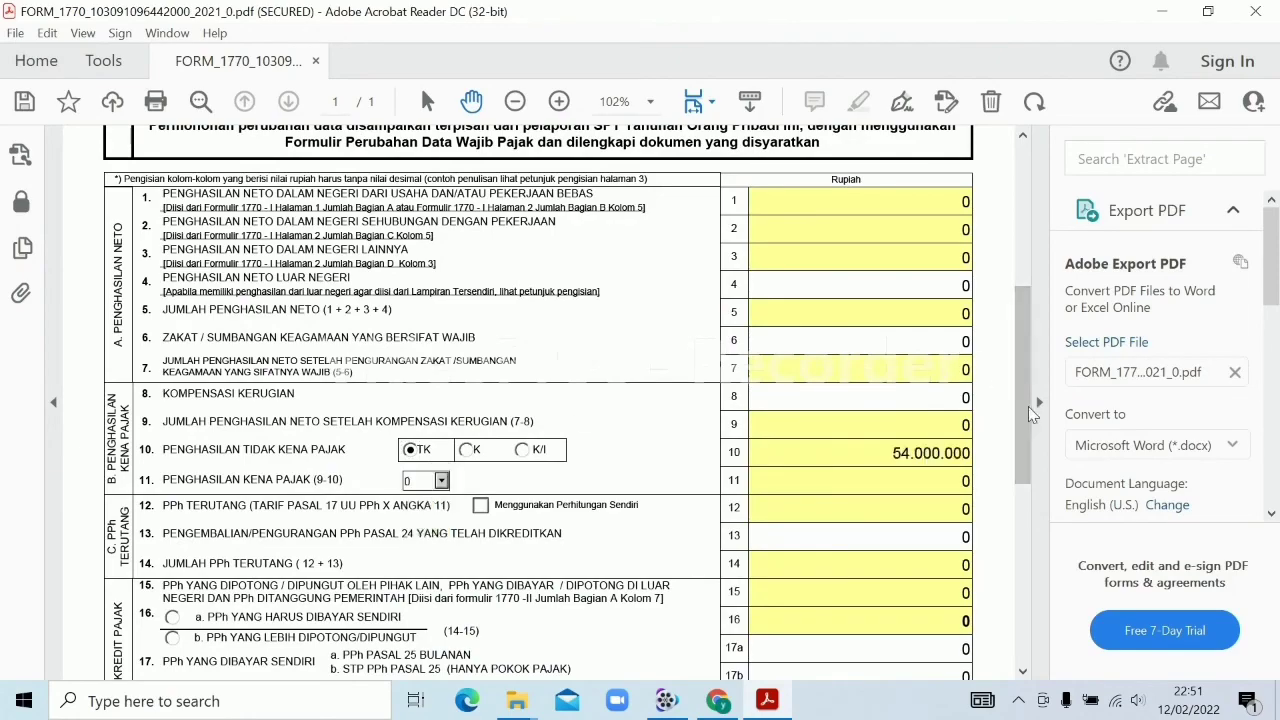
Step: Set the date in the Pernyataan section at the end of the form to 12/02/2022
left_click(1025, 408)
left_click_drag(1024, 404, 1000, 582)
left_click(675, 590)
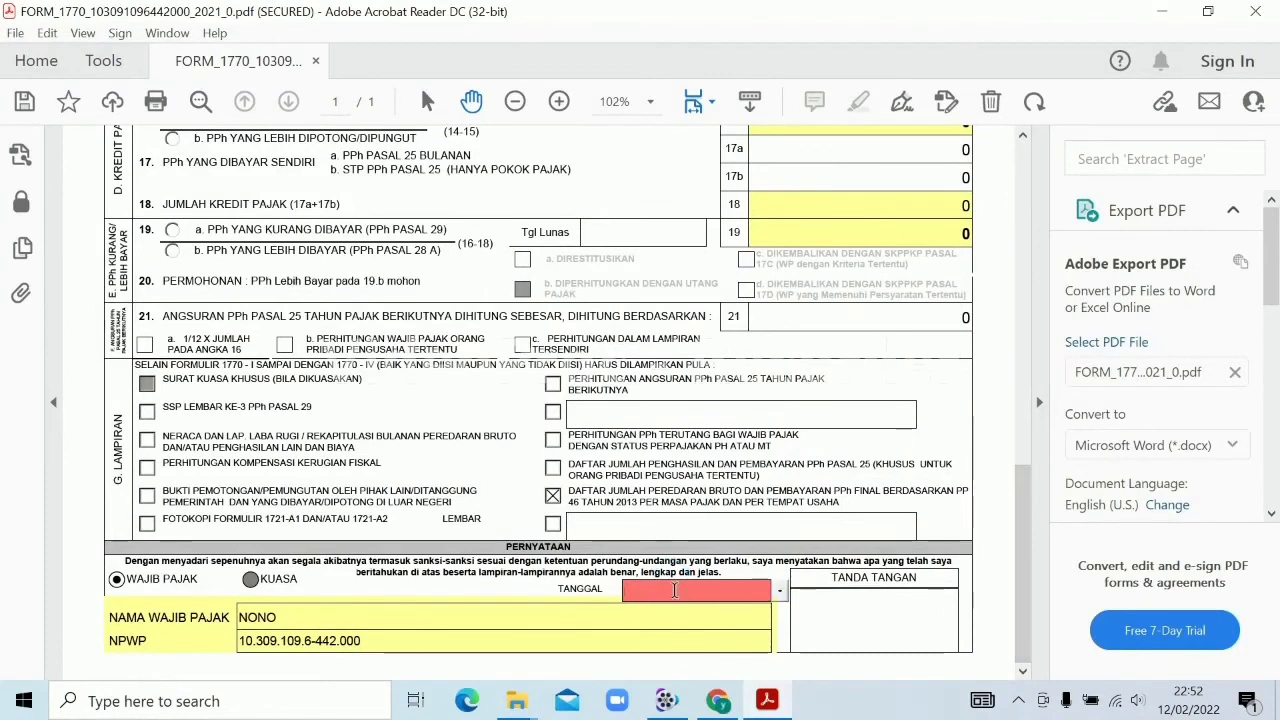
left_click(786, 590)
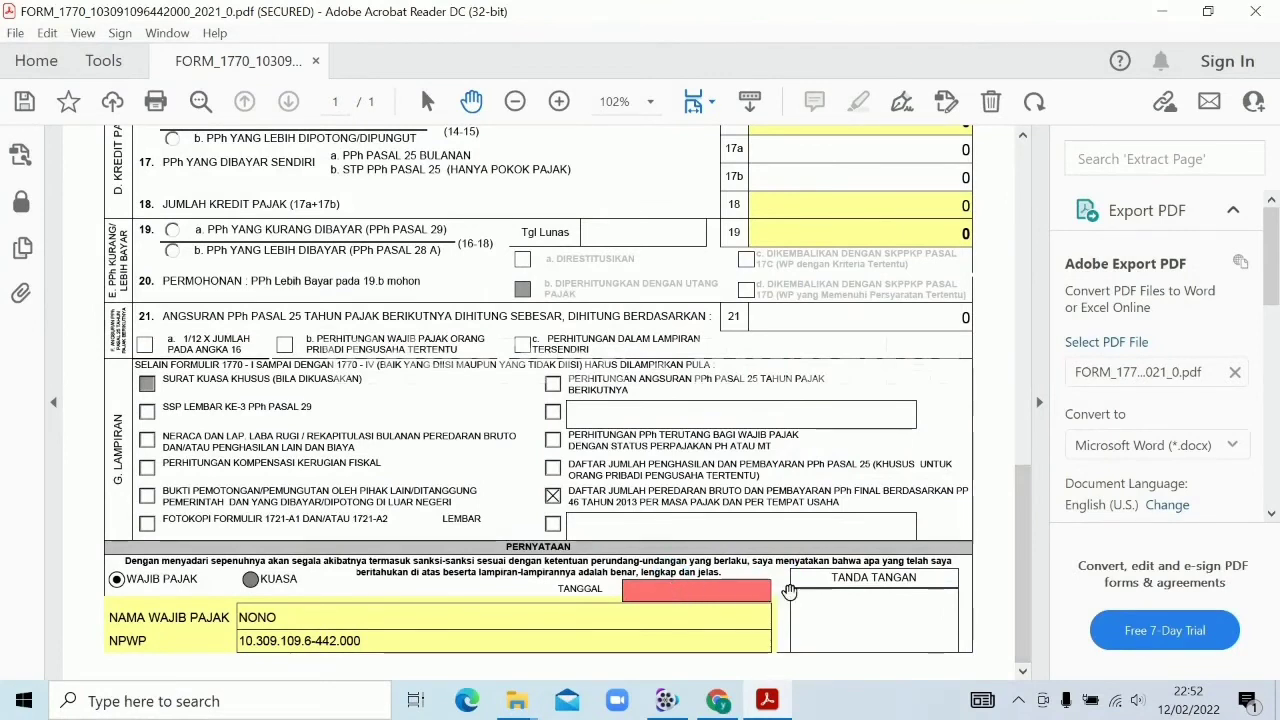
left_click(764, 594)
left_click(779, 598)
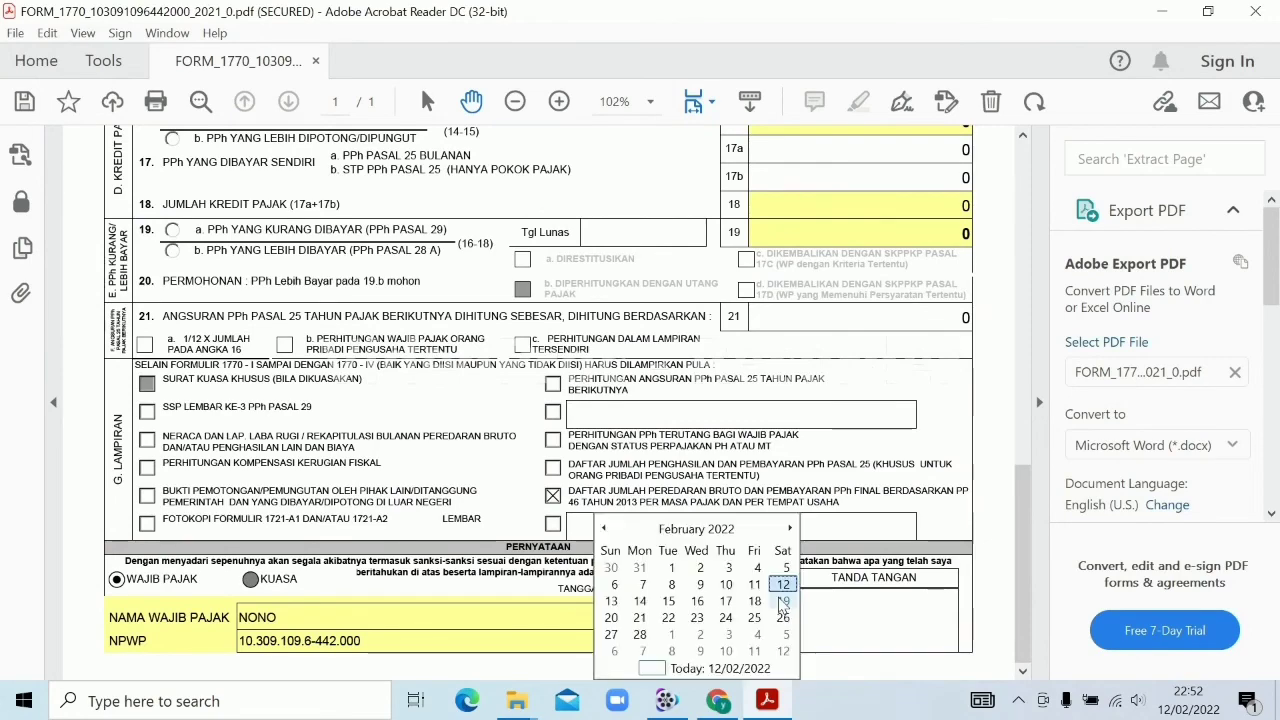
left_click(781, 587)
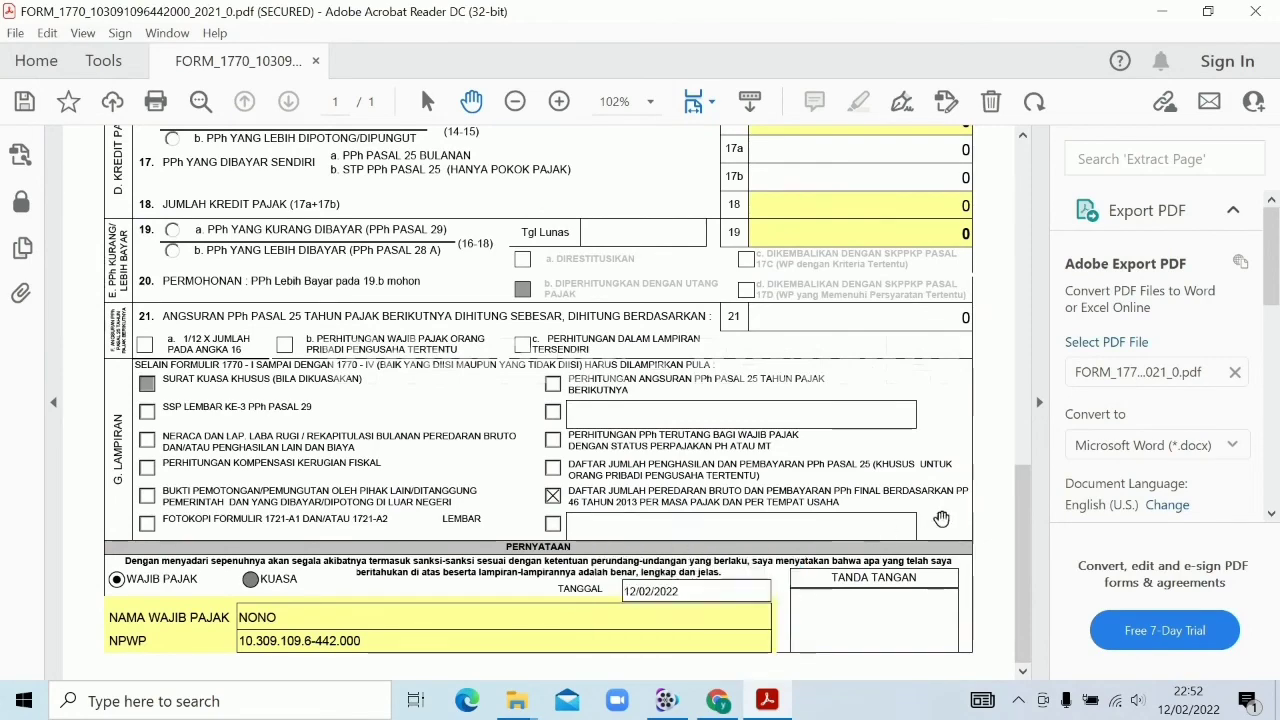
Step: Submit the main form and upload Daftar PP4623.pdf as the Rekapitulasi Peredaran Bruto attachment
left_click_drag(1023, 582, 1028, 240)
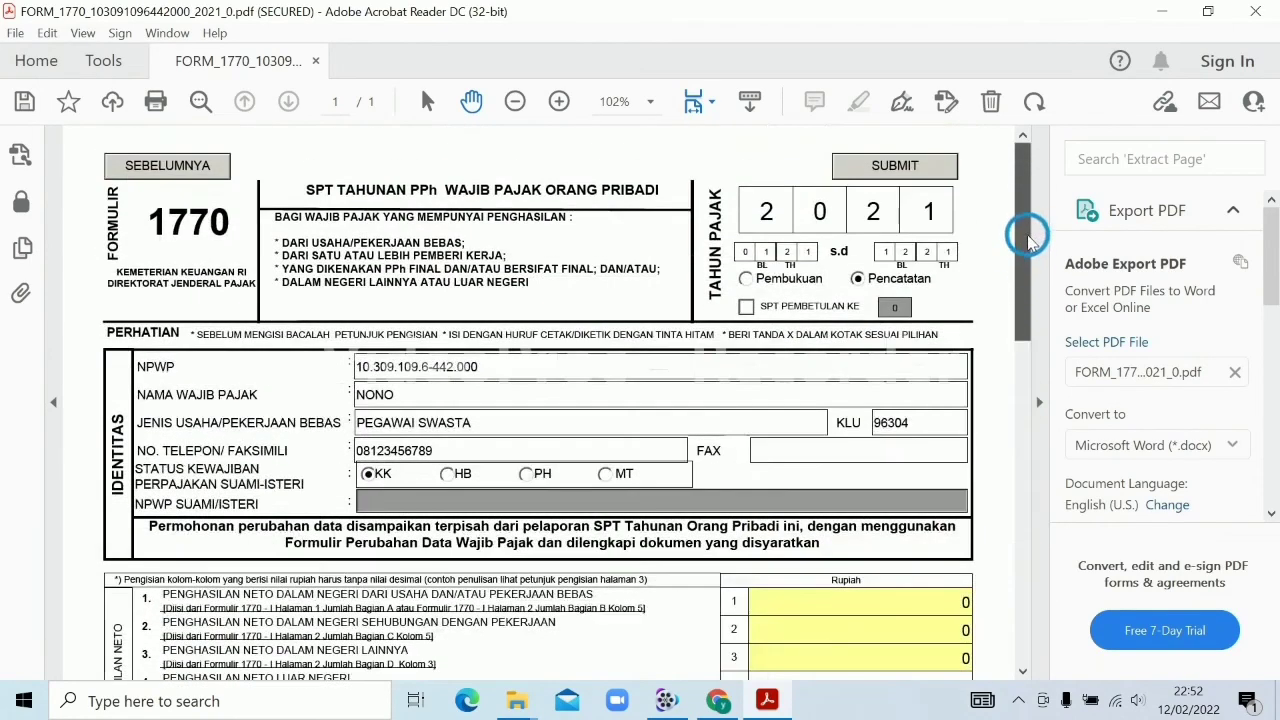
left_click(940, 168)
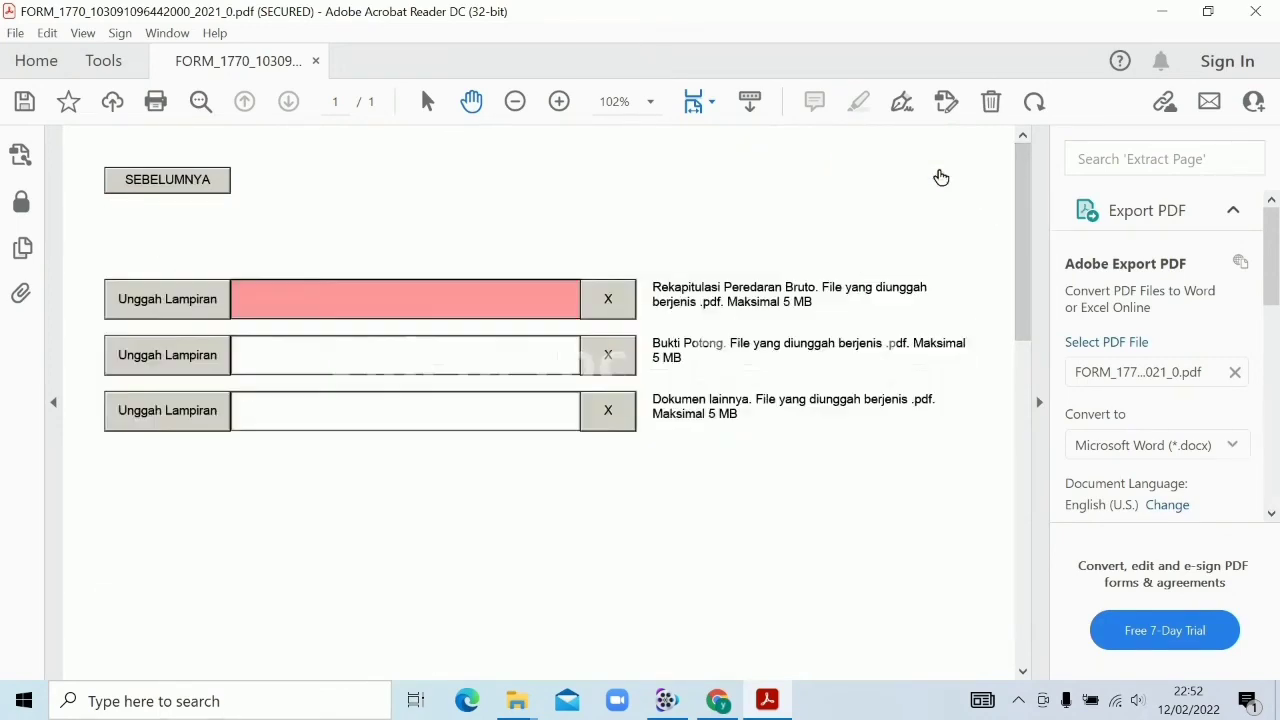
left_click(207, 298)
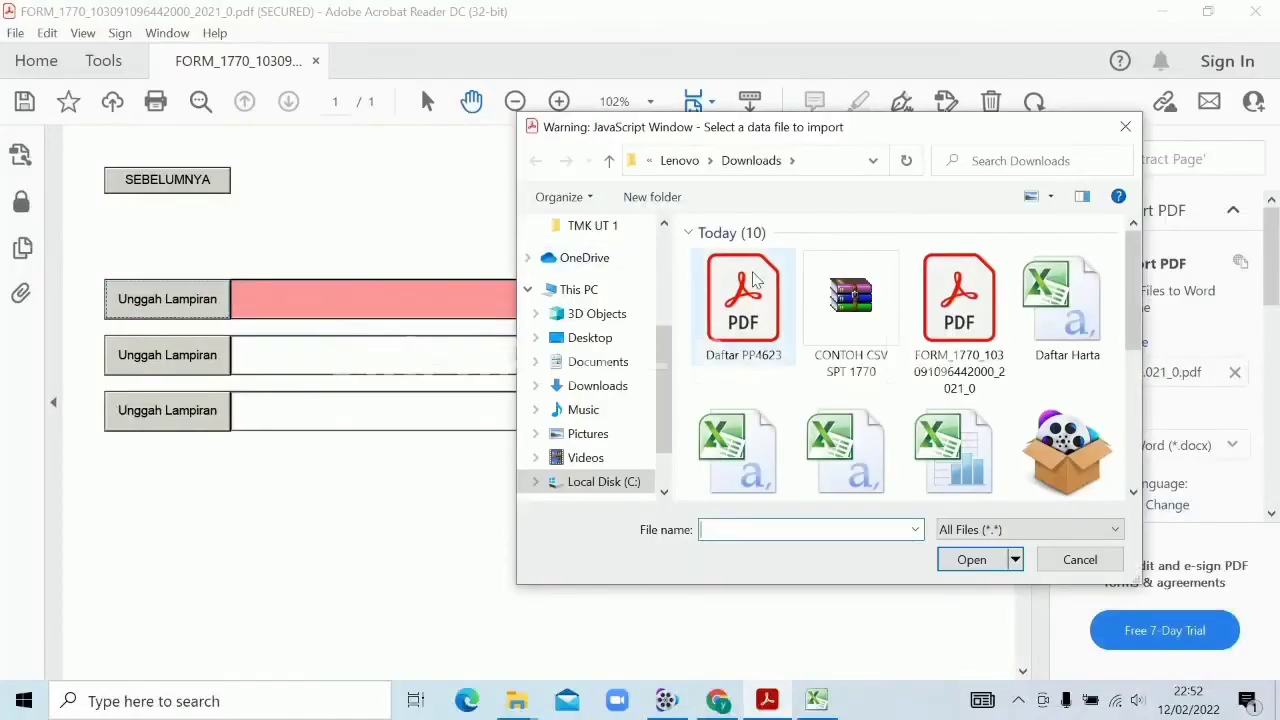
double_click(752, 282)
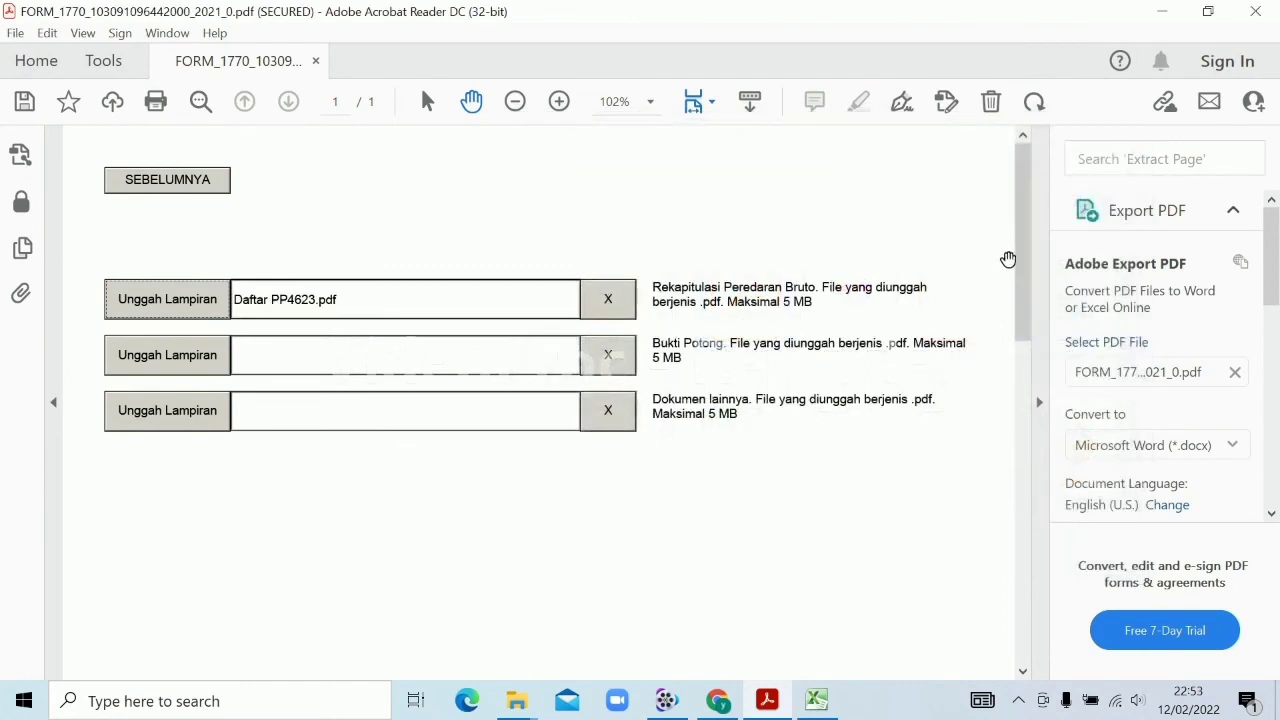
Step: Go to the Kode Verifikasi field, switch to Gmail in Chrome and copy the verification code from the 4 Feb [E-Form] Kode Verifikasi email
left_click_drag(1015, 264, 1017, 435)
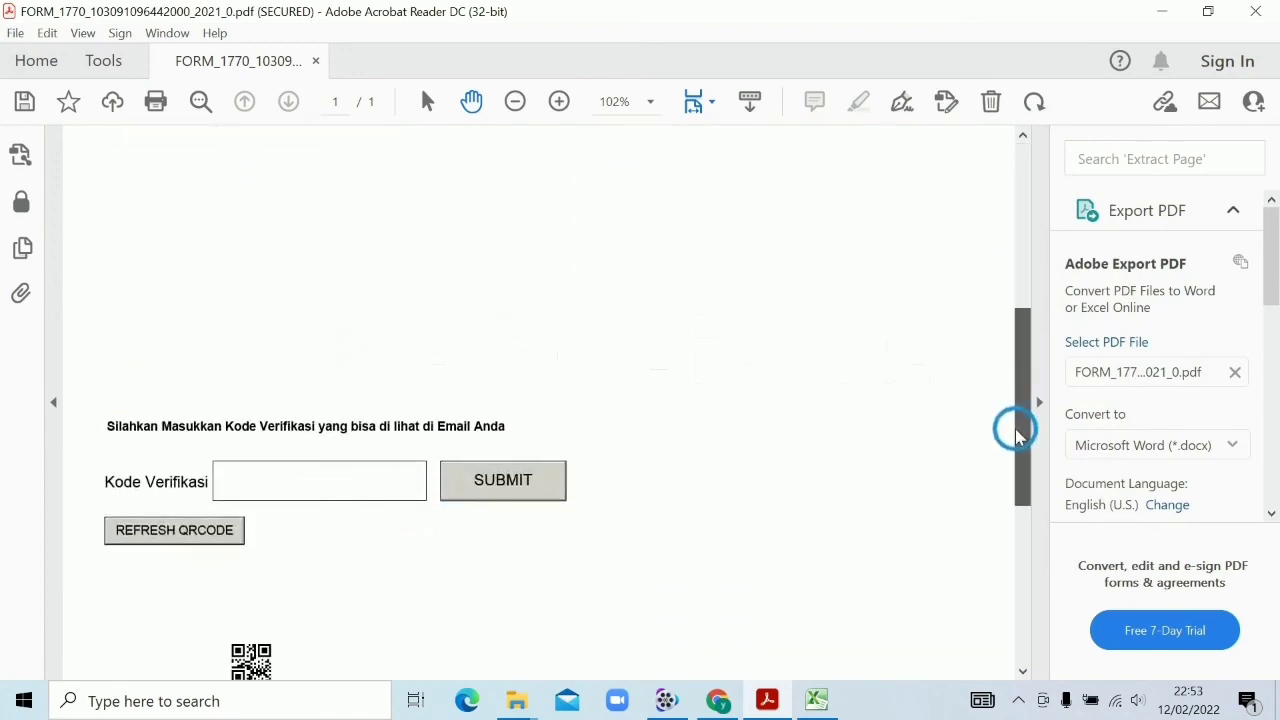
left_click(272, 479)
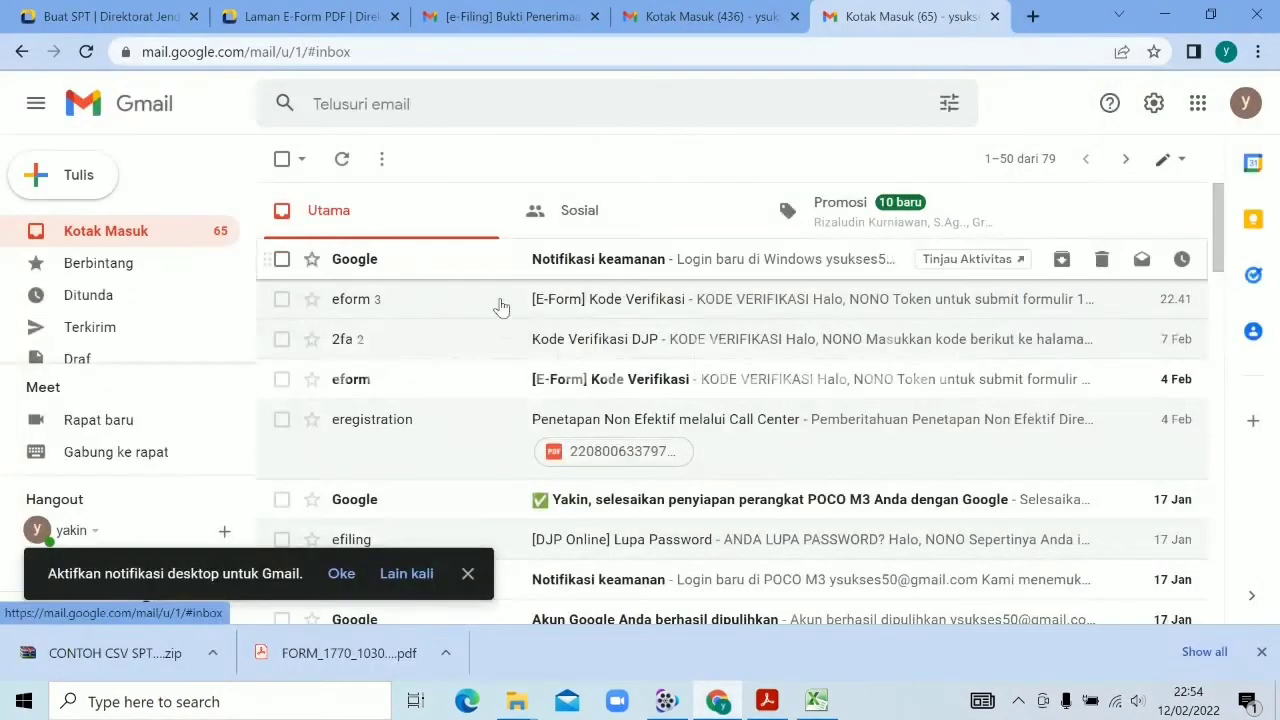
left_click(763, 380)
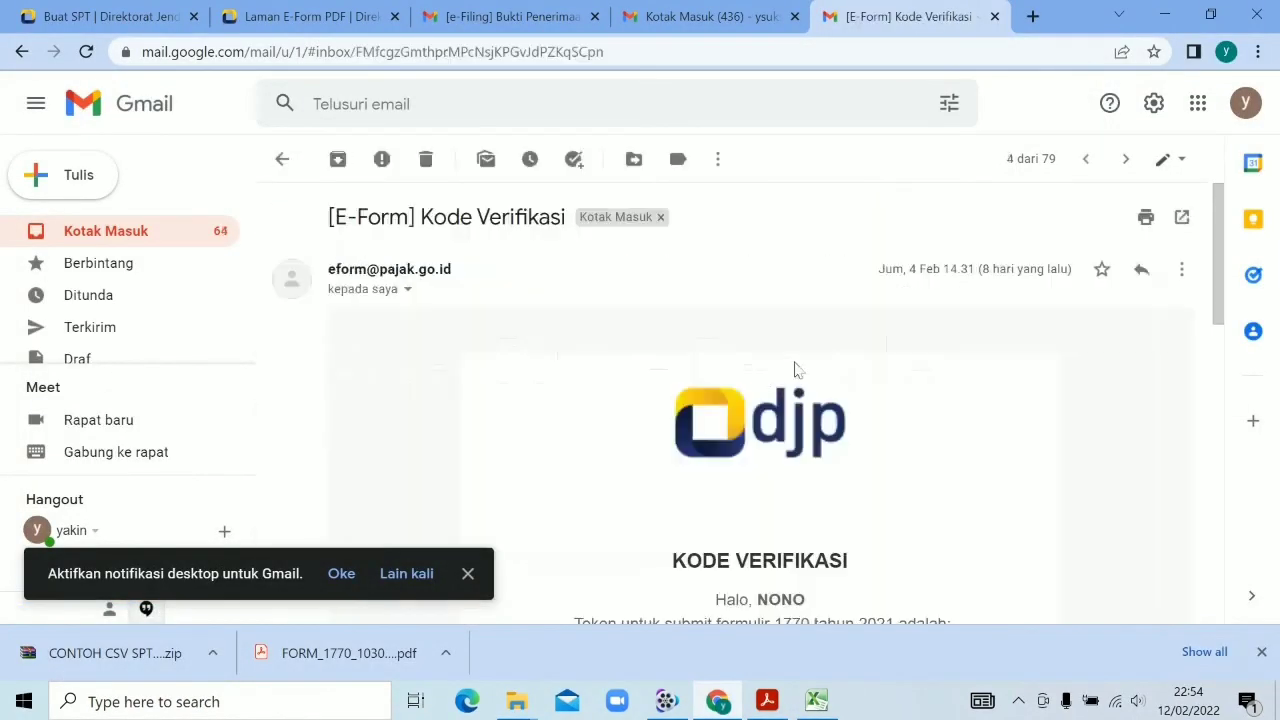
left_click_drag(1220, 257, 1229, 338)
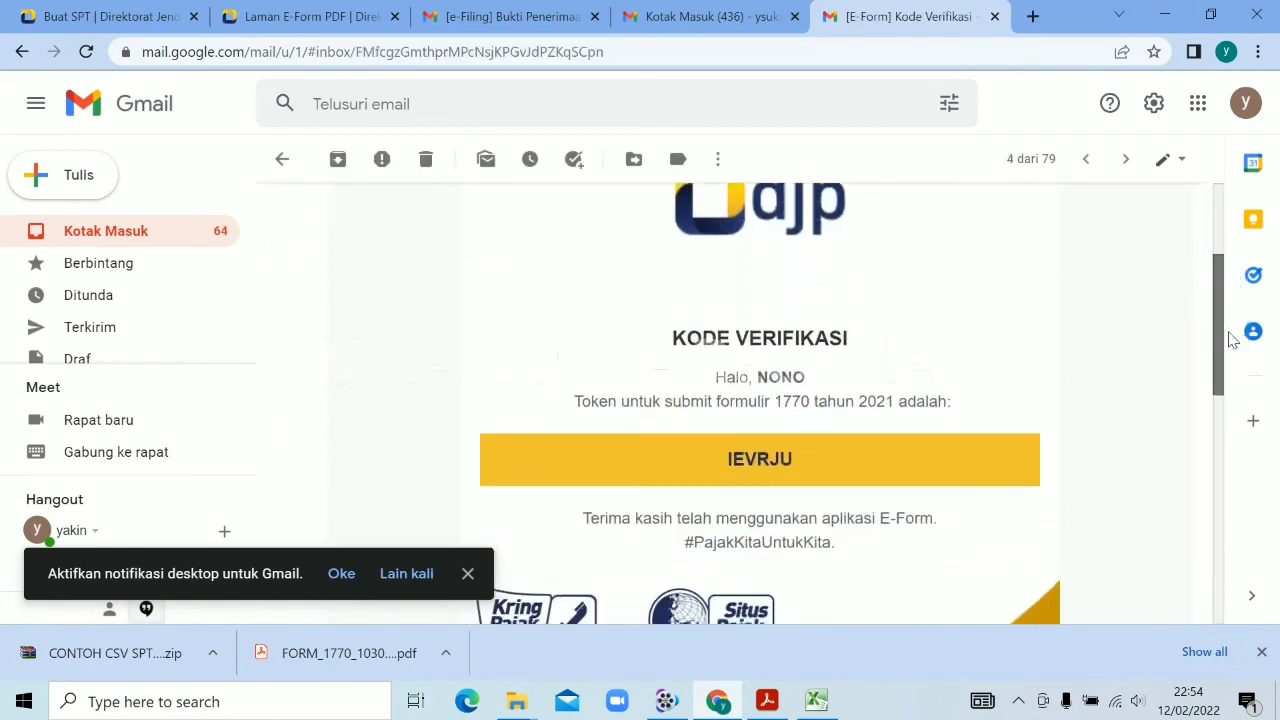
double_click(729, 452)
key("ctrl+c")
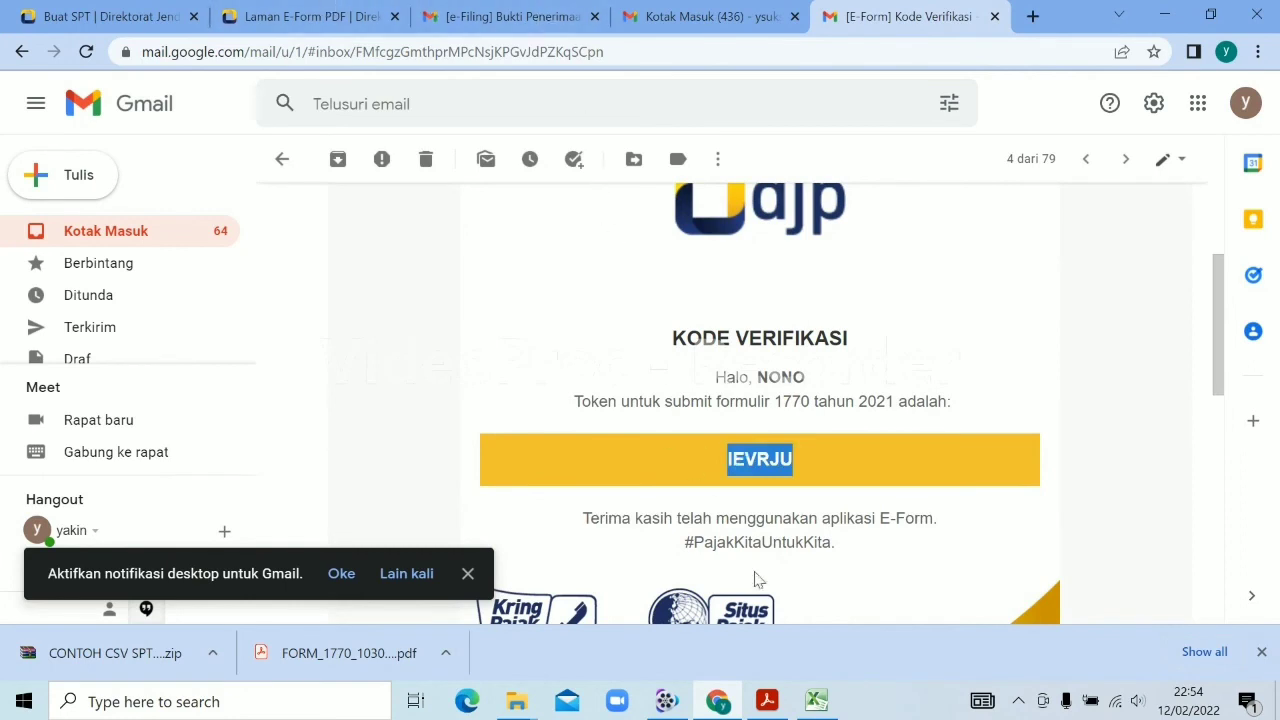
Step: Return to the form in Acrobat Reader and paste the copied verification code into the Kode Verifikasi field
left_click(767, 700)
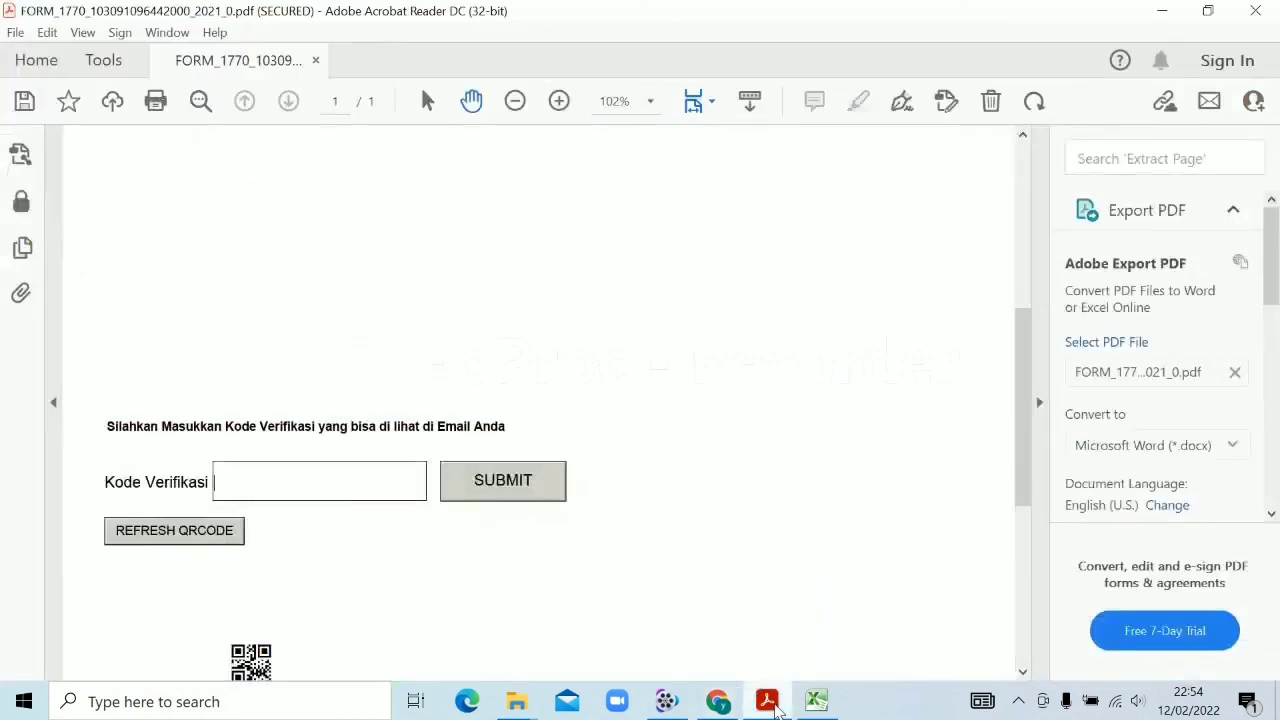
left_click(283, 491)
key("ctrl+v")
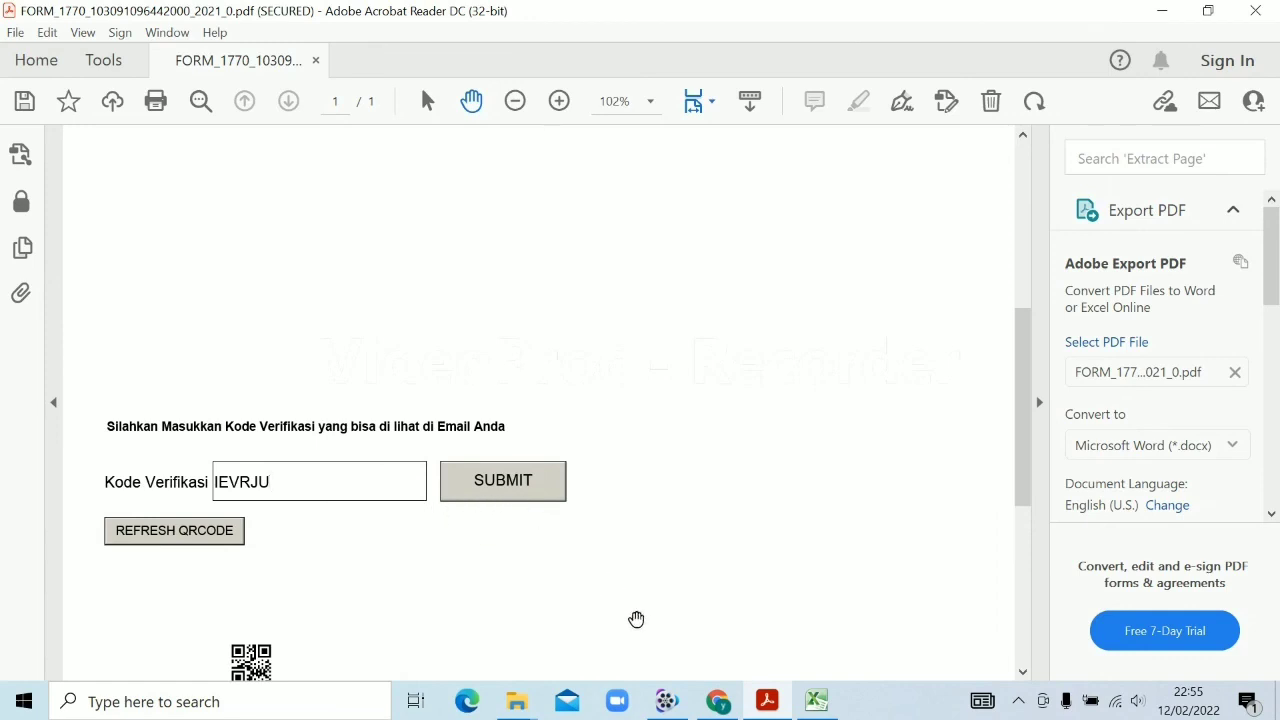
Step: Switch to Chrome and view the [e-Filing] Bukti Penerimaan email as an example of the electronic receipt
mouse_move(735, 708)
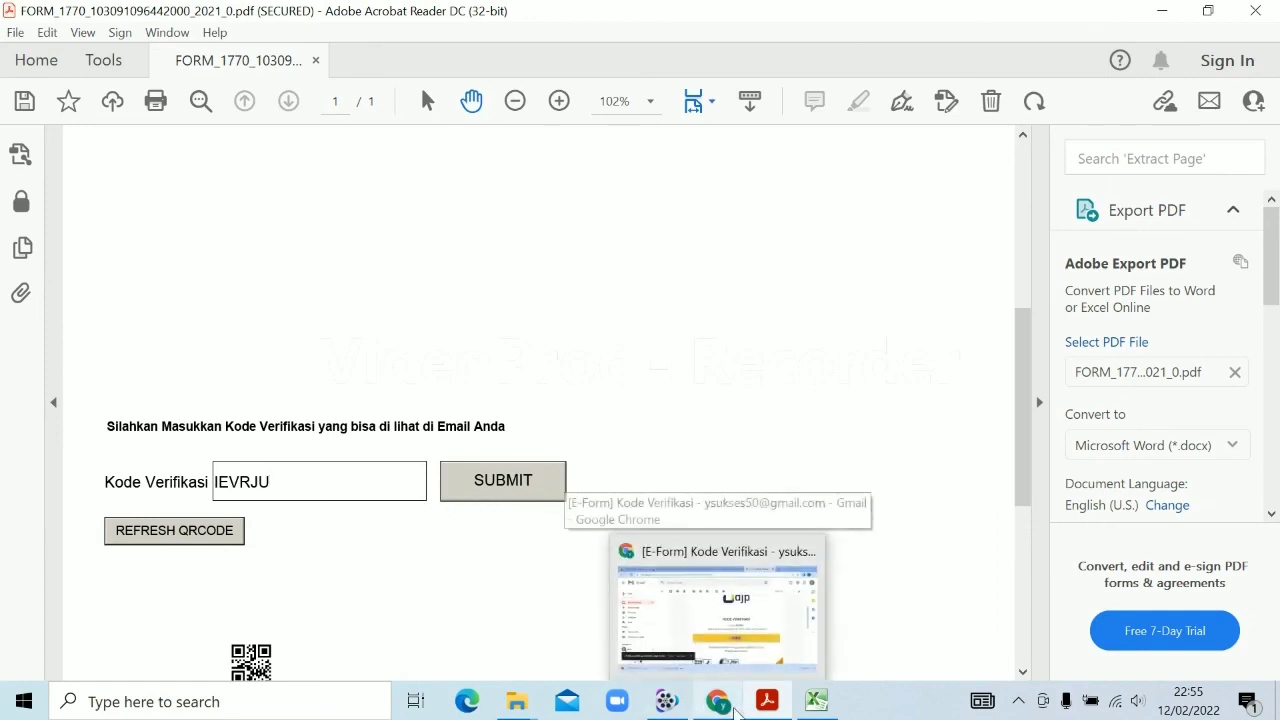
left_click(735, 708)
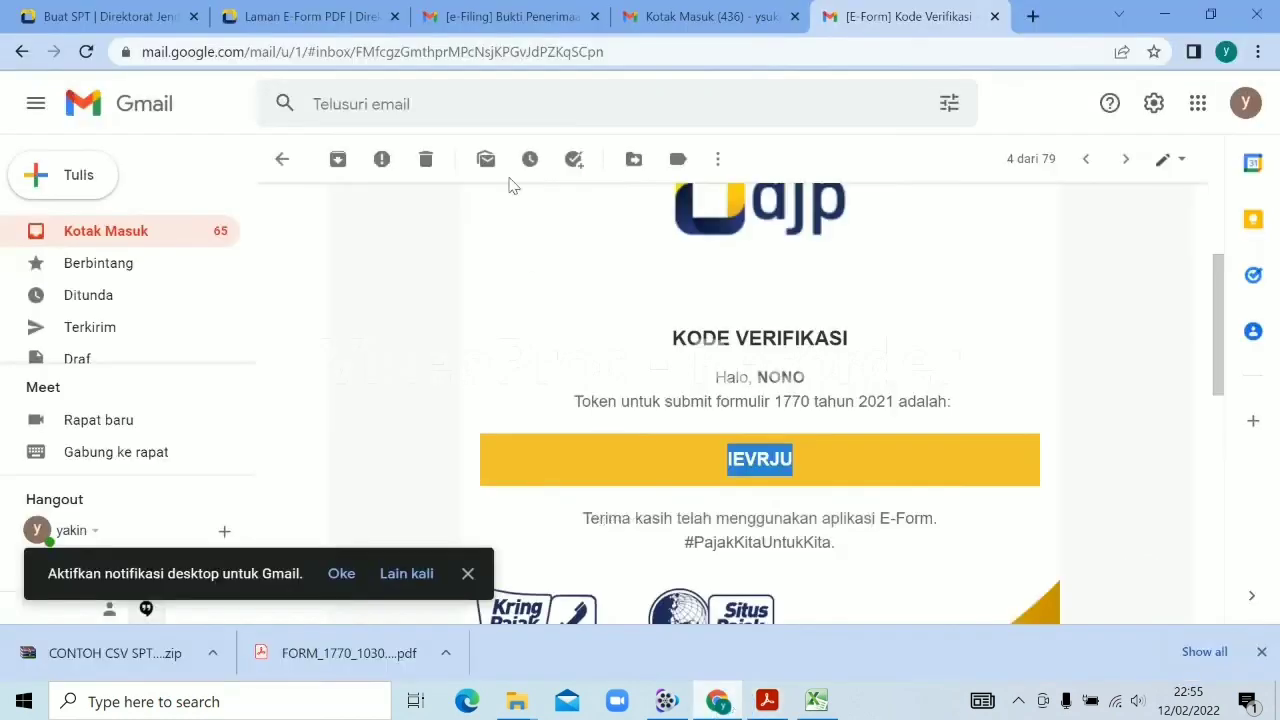
left_click(478, 18)
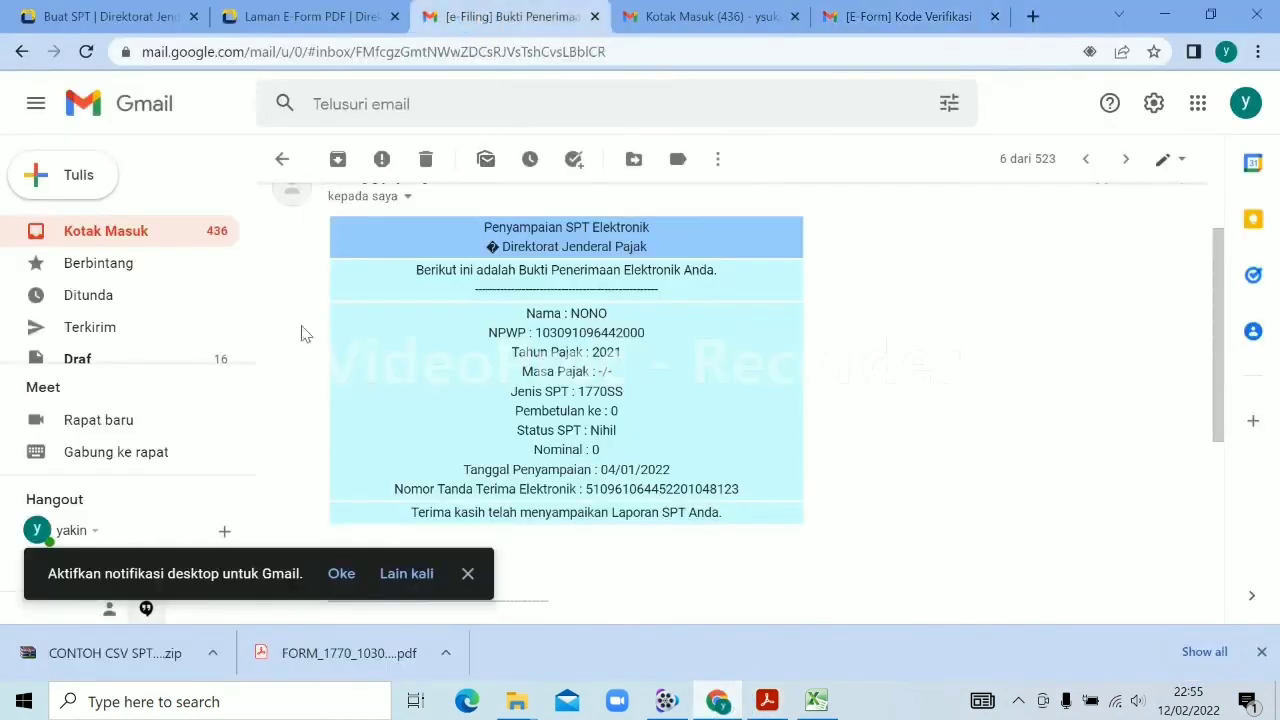